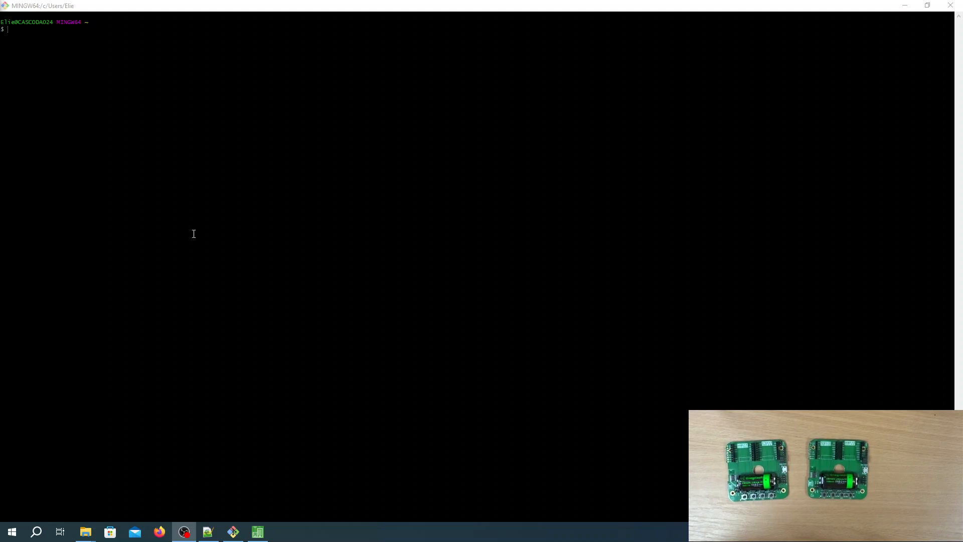
# Step: Open github.com/cascoda/cascoda-sdk in Firefox, dismissing the default-browser prompt
pyautogui.click(235, 298)
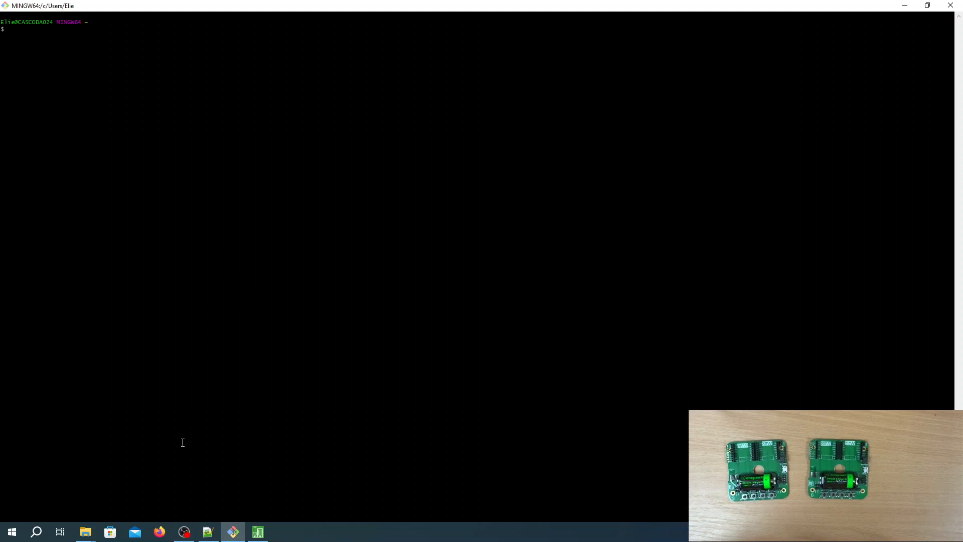
pyautogui.click(160, 532)
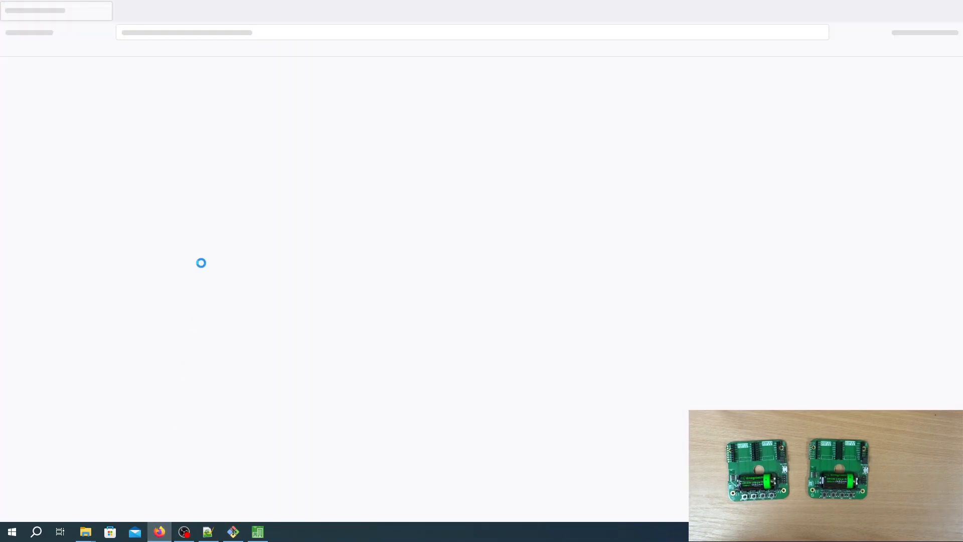
pyautogui.click(287, 30)
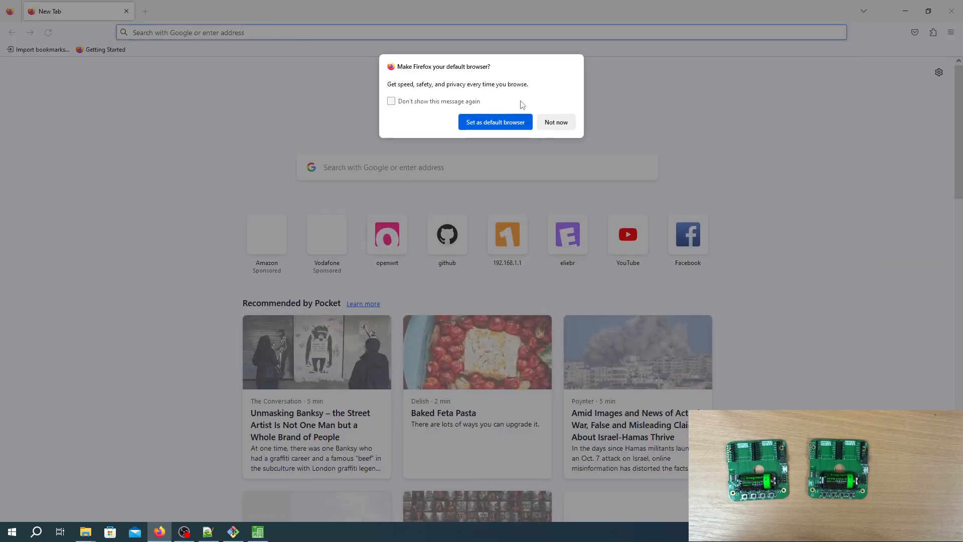
pyautogui.click(556, 122)
pyautogui.write('github')
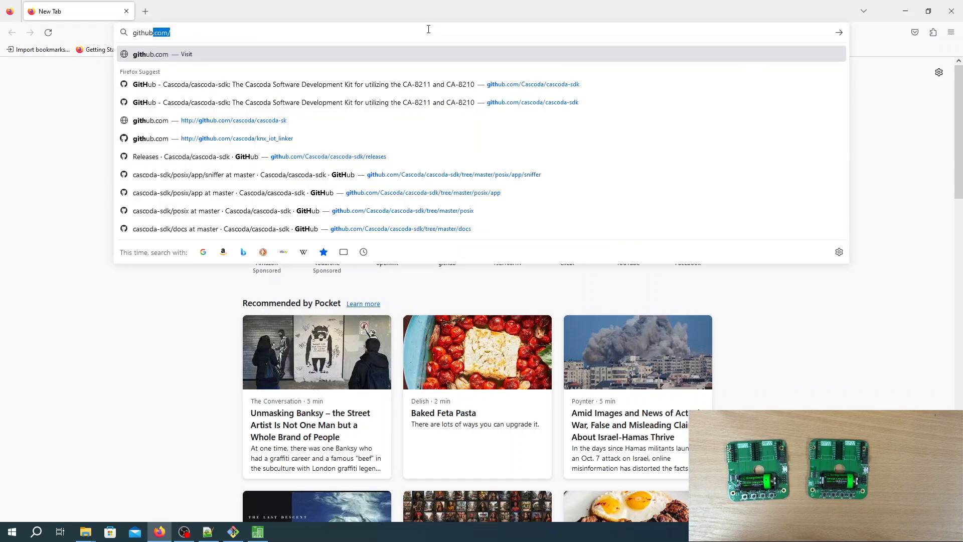
pyautogui.write('.com/cascoda/cascoda-sdk')
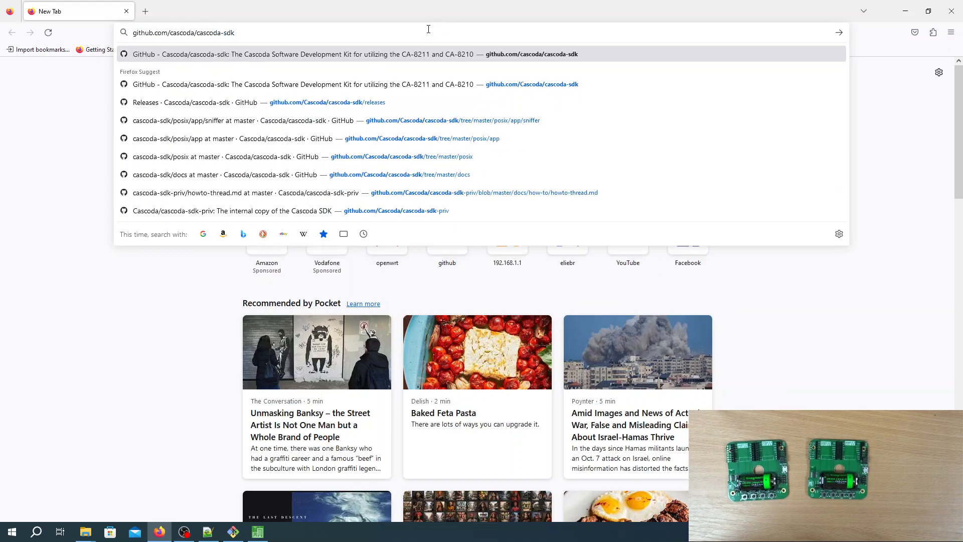
pyautogui.press('Return')
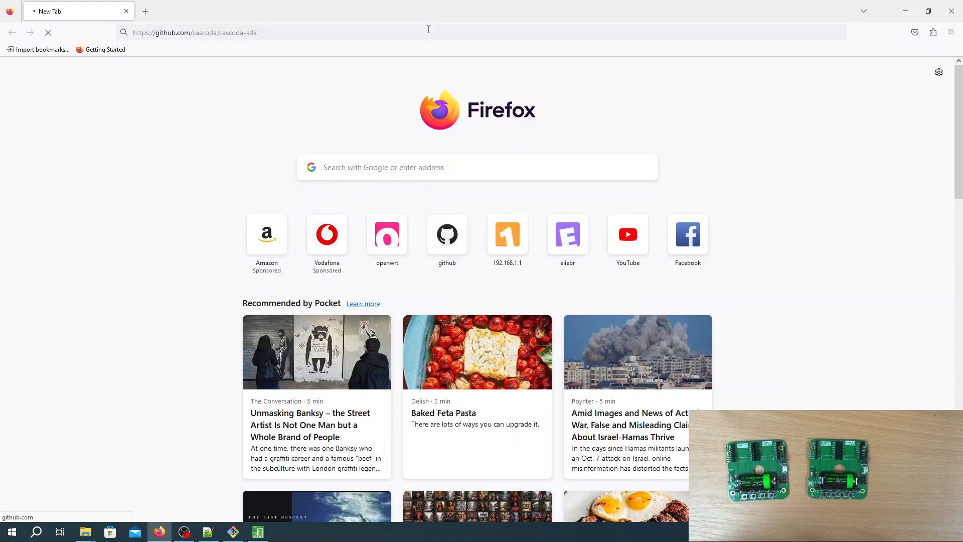
# Step: Show the v0.23-21 Releases page and highlight the CascodaWindowsTools.zip asset
pyautogui.scroll(-3, 962, 138)
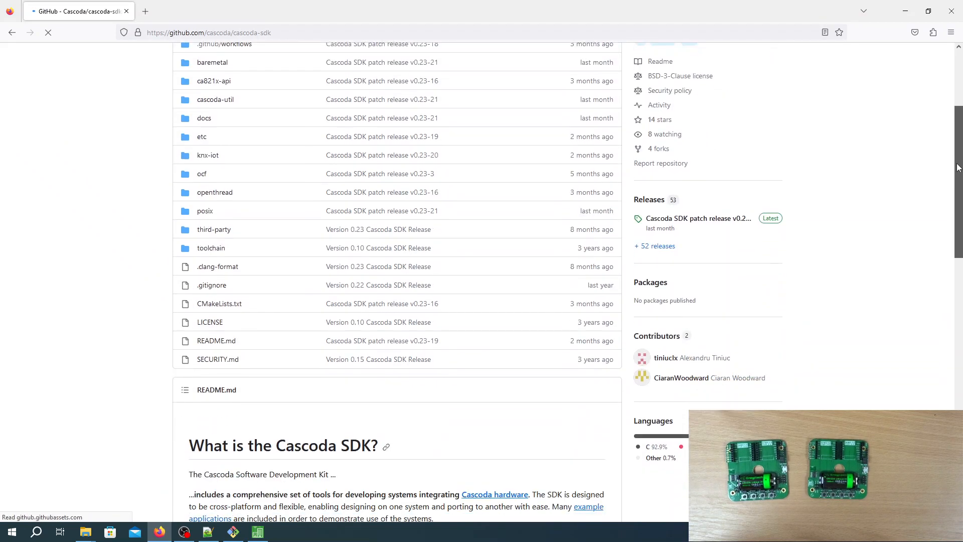
pyautogui.click(648, 200)
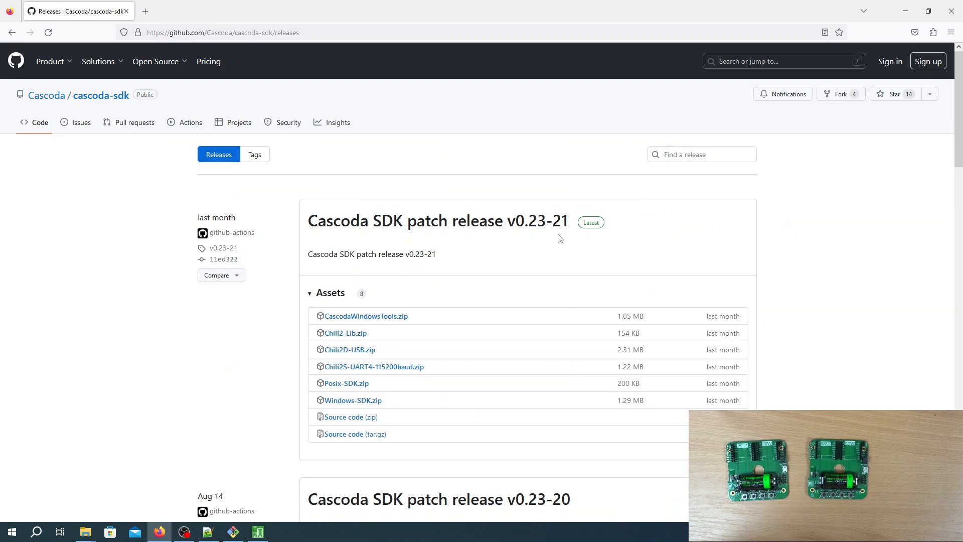
pyautogui.moveTo(430, 321); pyautogui.dragTo(322, 321)
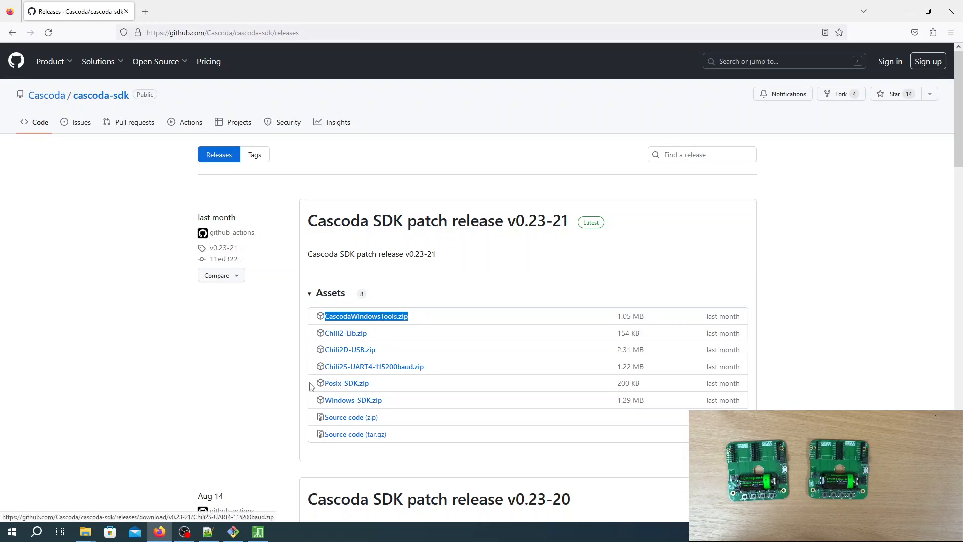
# Step: Enter three comment lines in Git Bash: #1 chilictl, #2 serial-adapter, #3 sniffer
pyautogui.click(242, 532)
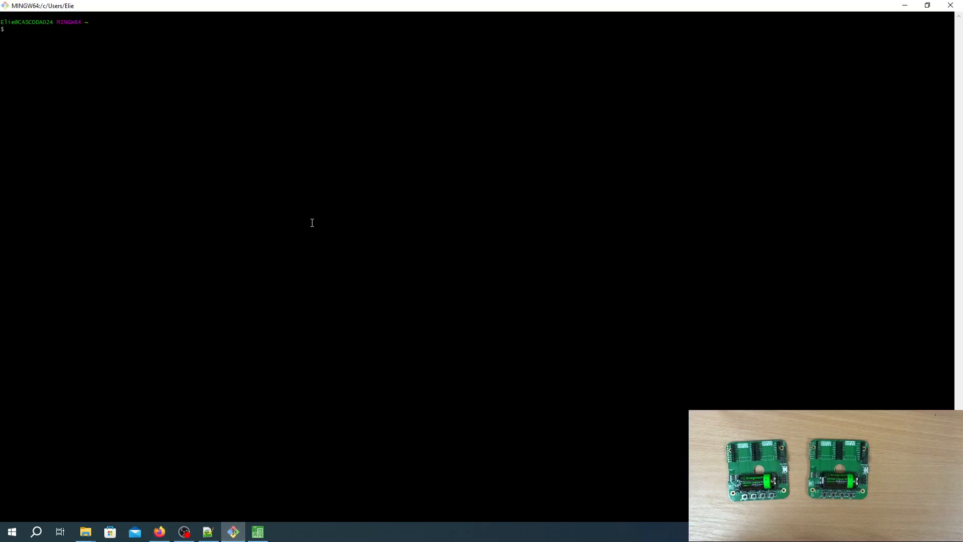
pyautogui.write('#1 chilictl')
pyautogui.press('Return')
pyautogui.write('#2 serial-adapter')
pyautogui.press('Return')
pyautogui.write('#3 sniffer')
pyautogui.press('Return')
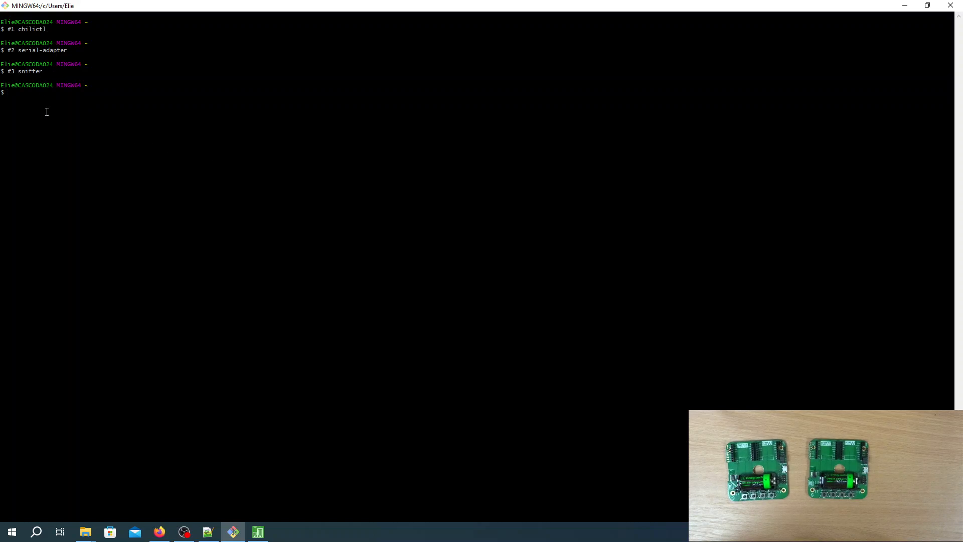
# Step: Run chilictl.exe list and highlight the Chili2 device, mac-dongle app and serial number lines
pyautogui.write('chil')
pyautogui.press('Tab')
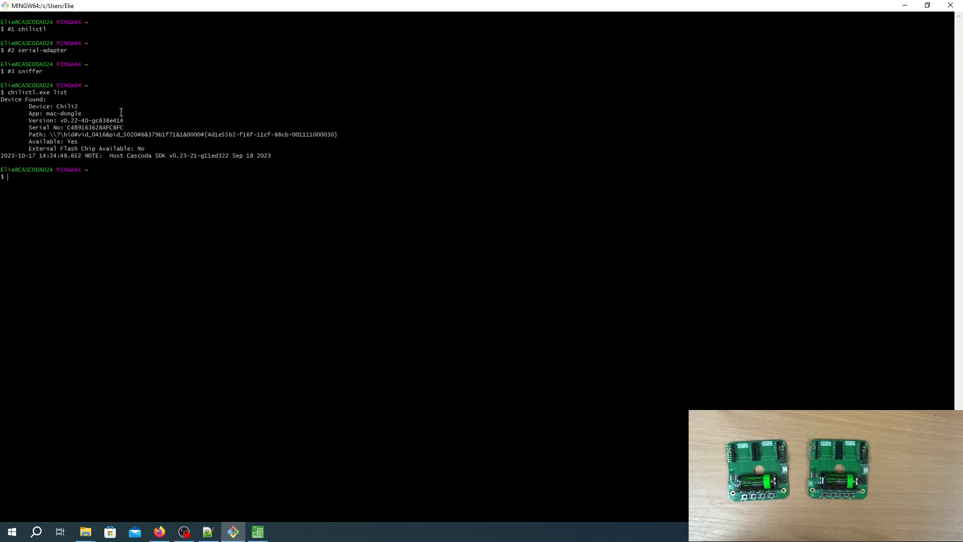
pyautogui.moveTo(83, 114); pyautogui.dragTo(26, 107)
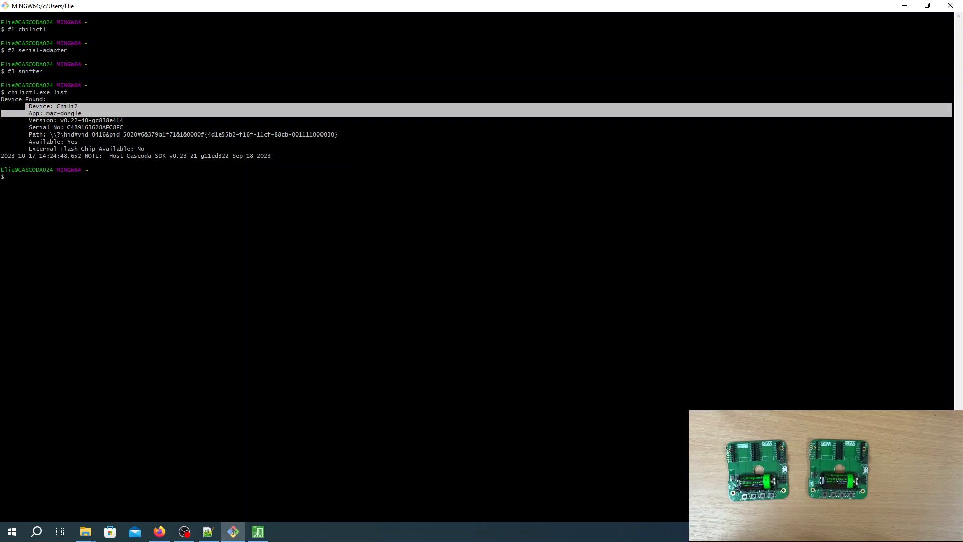
pyautogui.doubleClick(67, 107)
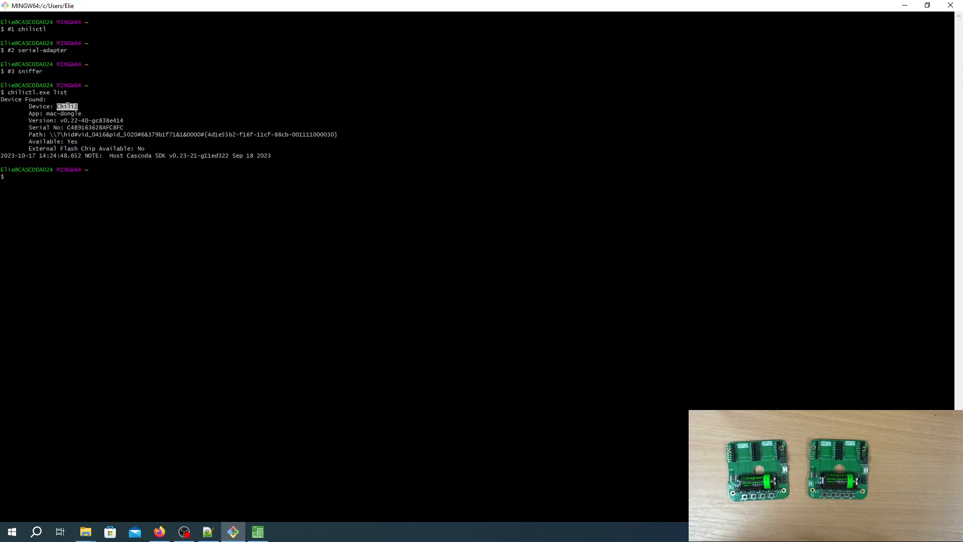
pyautogui.moveTo(45, 113); pyautogui.dragTo(81, 115)
pyautogui.click(100, 121)
pyautogui.doubleClick(93, 127)
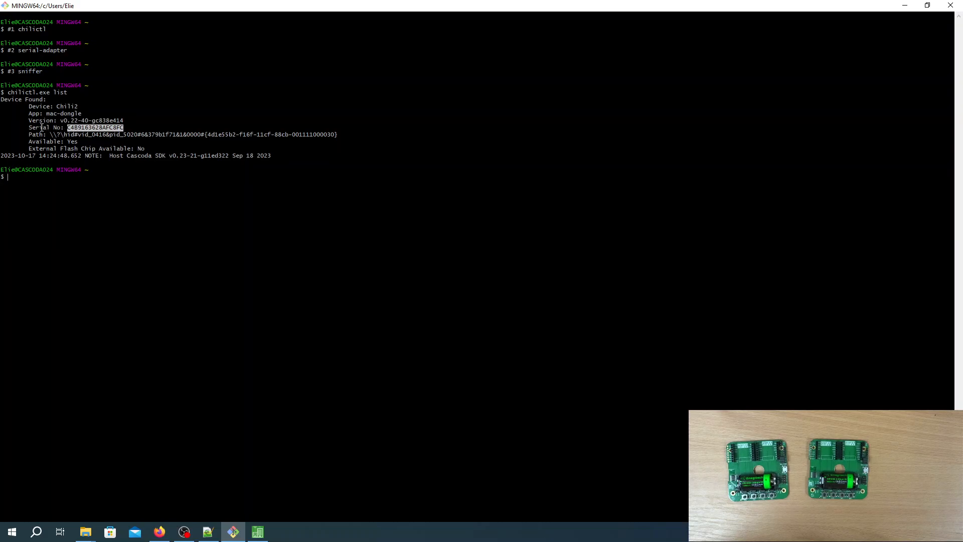
pyautogui.moveTo(29, 129); pyautogui.dragTo(122, 122)
pyautogui.click(122, 126)
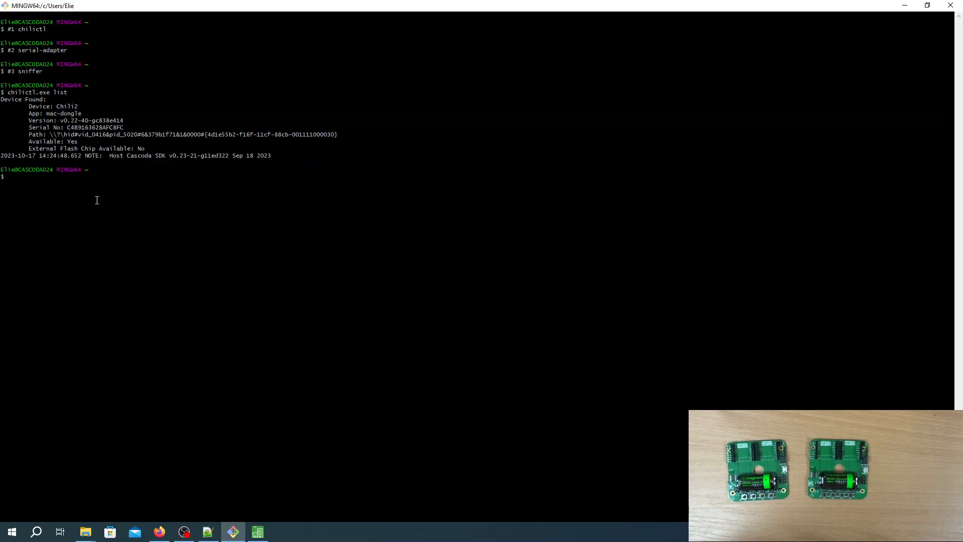
# Step: Draft a sniffer command with the dongle's copied serial number pasted in and a -w option
pyautogui.write('sniffer -s')
pyautogui.doubleClick(83, 129)
pyautogui.rightClick(83, 129)
pyautogui.click(106, 150)
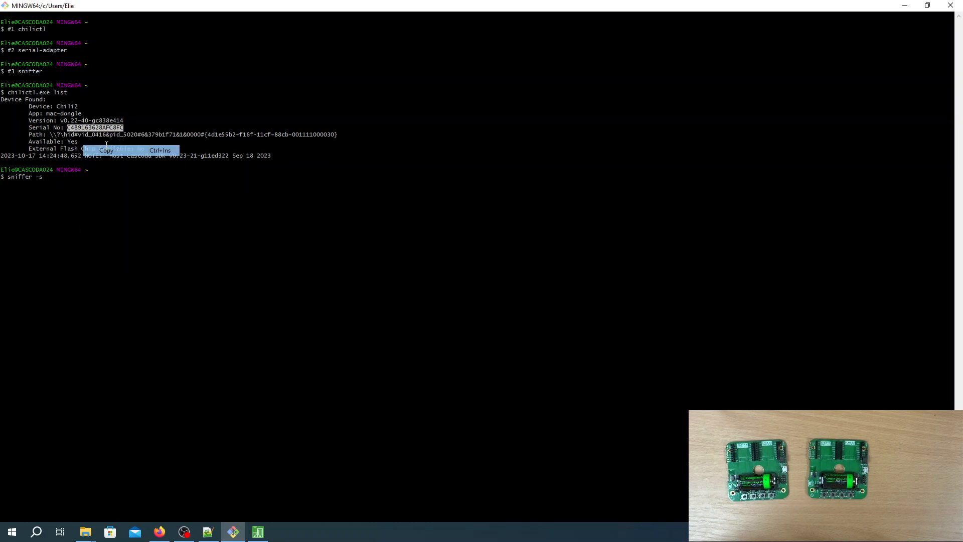
pyautogui.rightClick(73, 176)
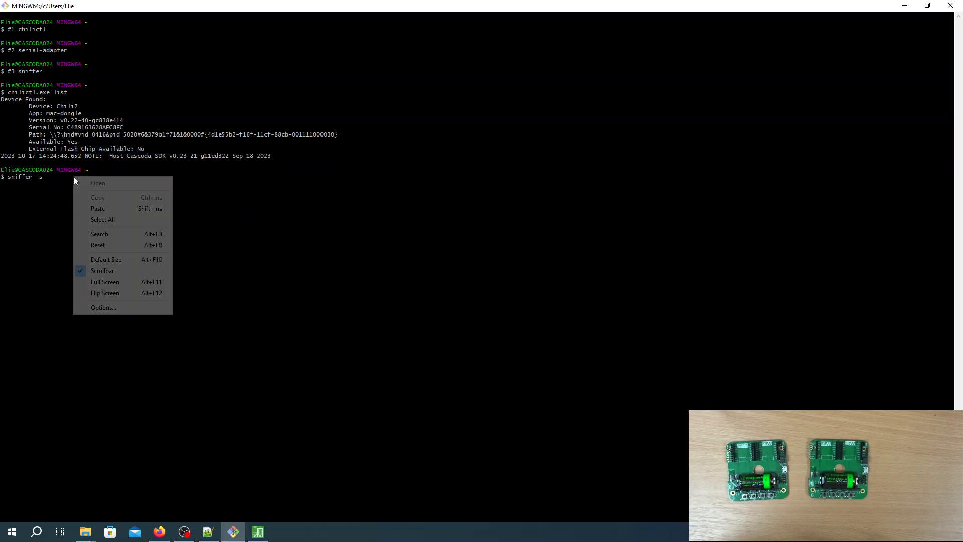
pyautogui.click(99, 213)
pyautogui.write('-w')
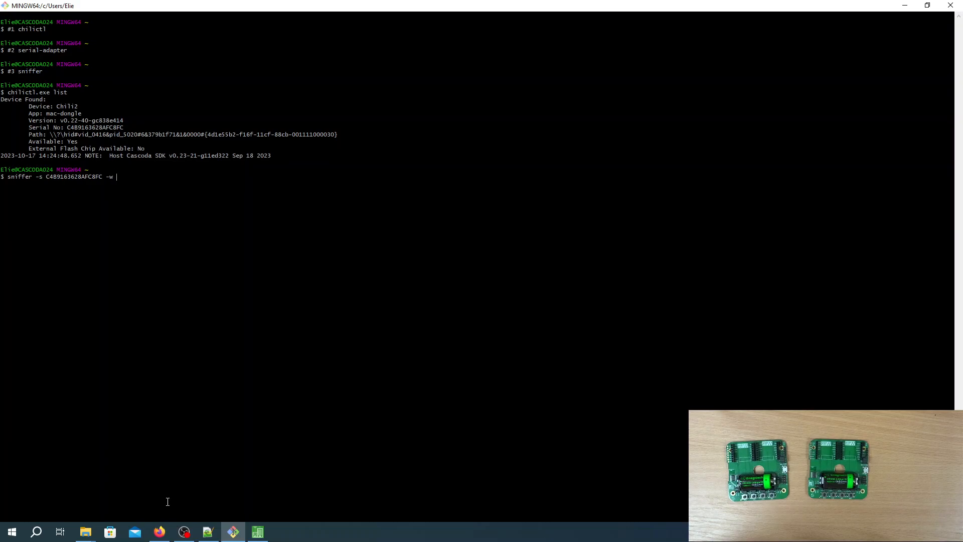
pyautogui.click(160, 532)
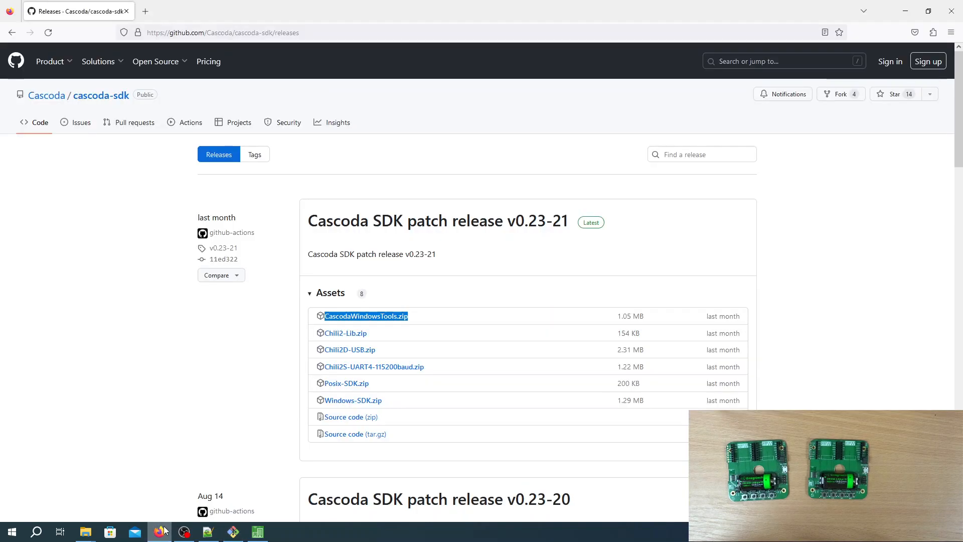
# Step: Log in to OpenWrt at openwrt.local and view Network > Thread, showing the leader on channel 23
pyautogui.click(145, 11)
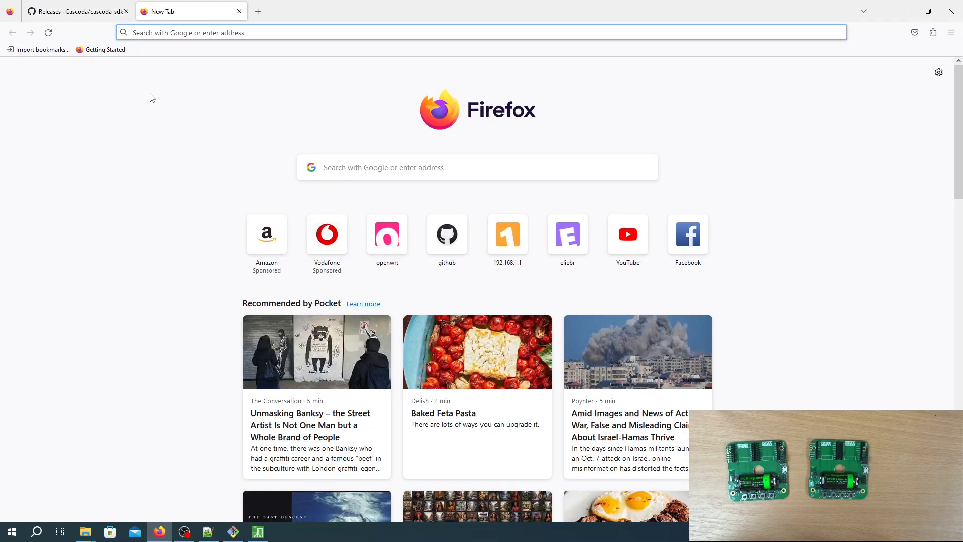
pyautogui.write('openwrt.local/')
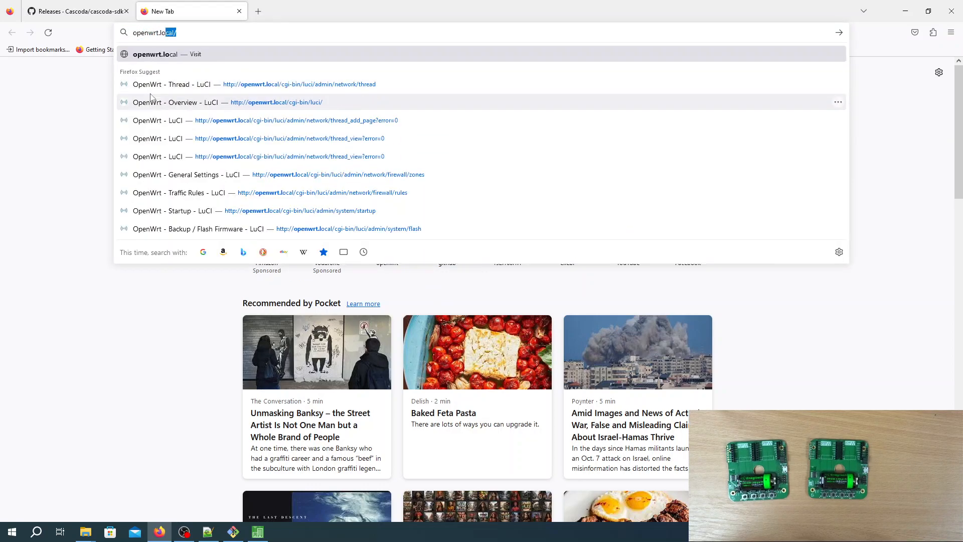
pyautogui.press('Return')
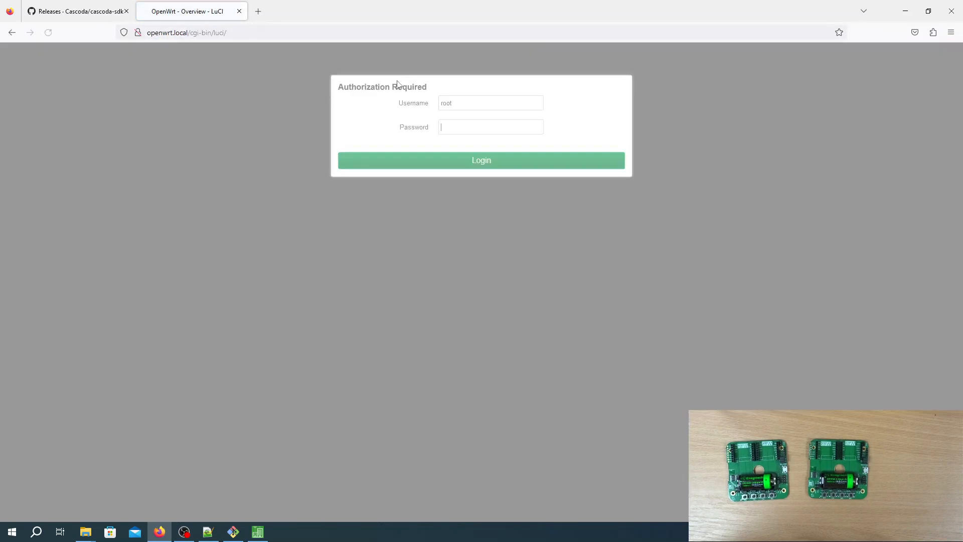
pyautogui.click(410, 156)
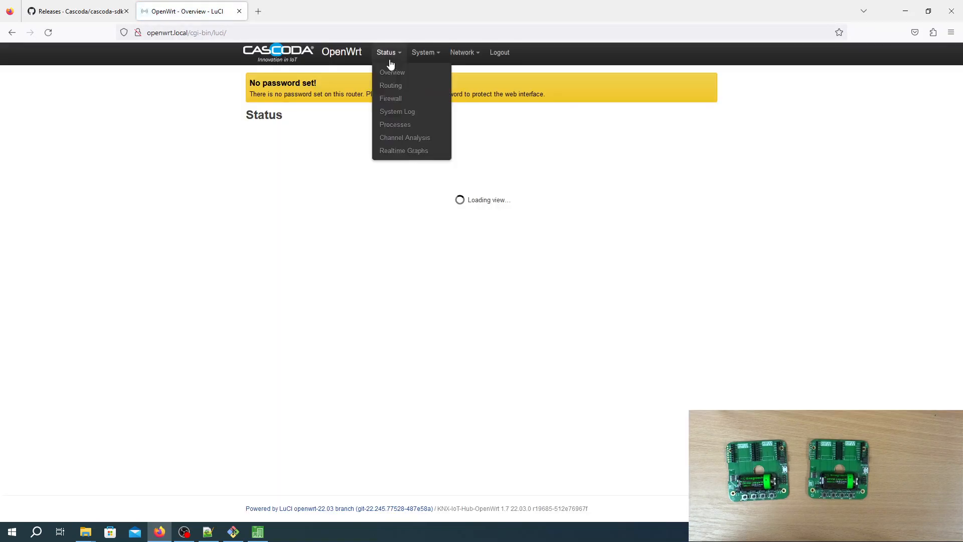
pyautogui.moveTo(455, 64)
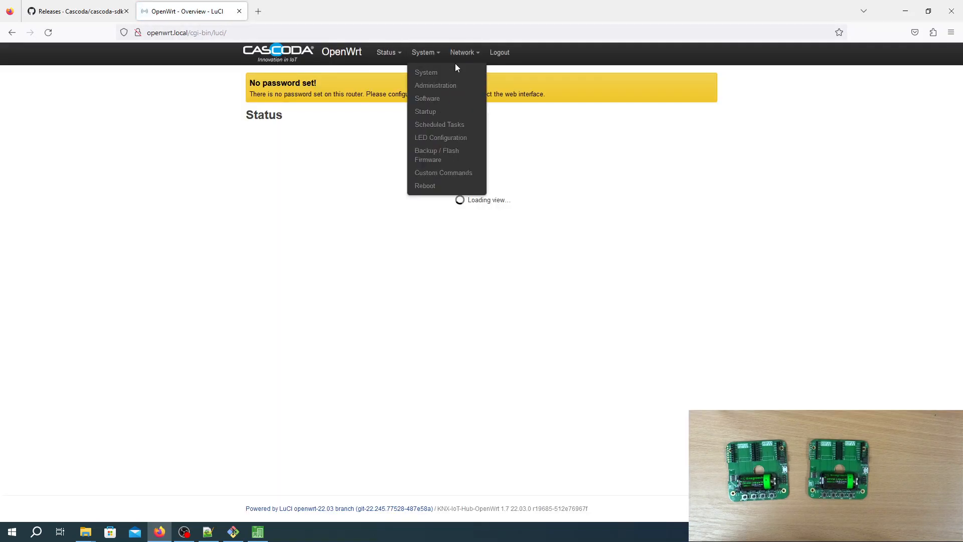
pyautogui.click(474, 99)
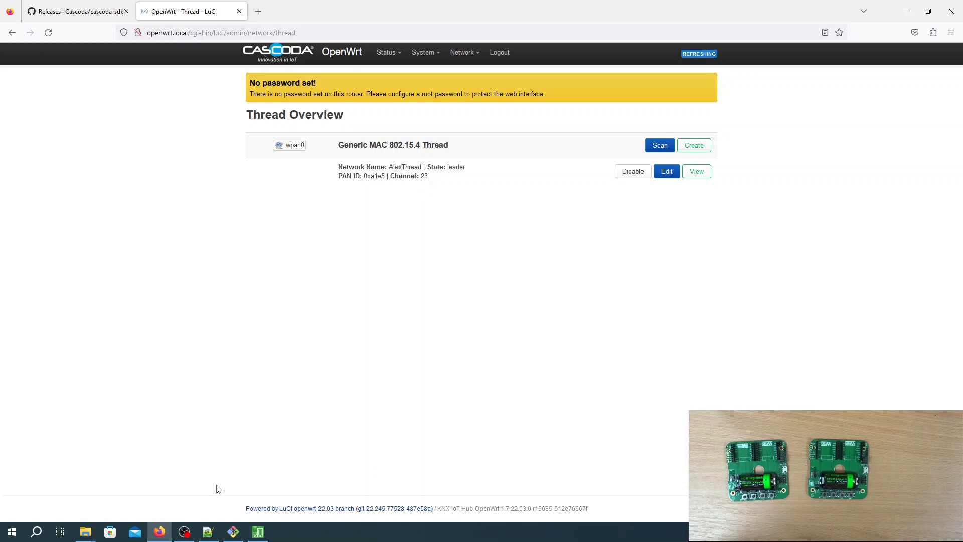
pyautogui.click(233, 532)
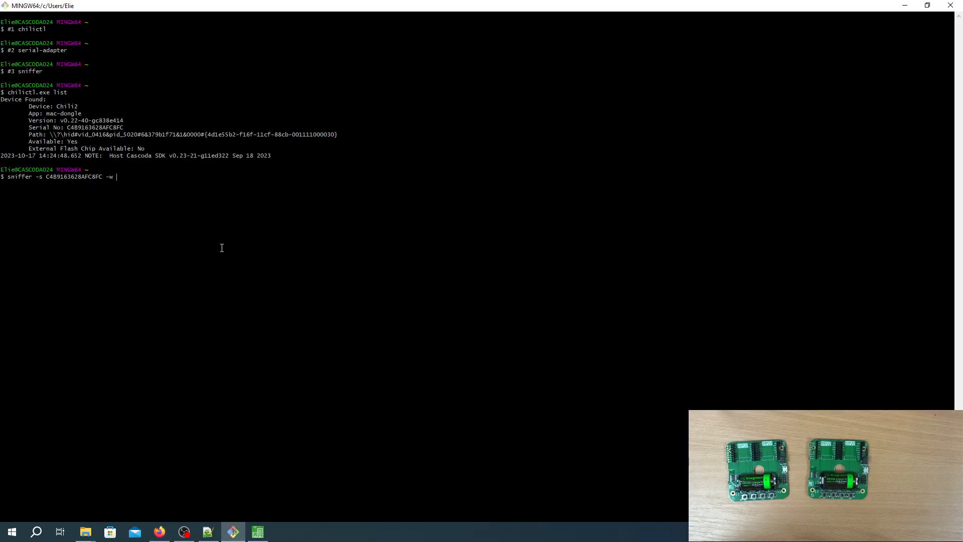
# Step: Finish the sniffer command with channel 23 and run it to launch Wireshark
pyautogui.write('3')
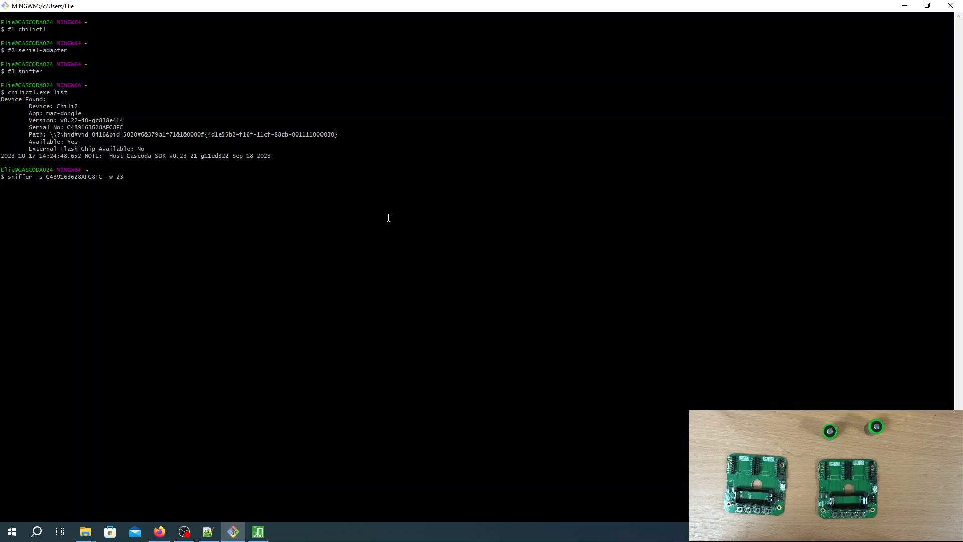
pyautogui.press('Return')
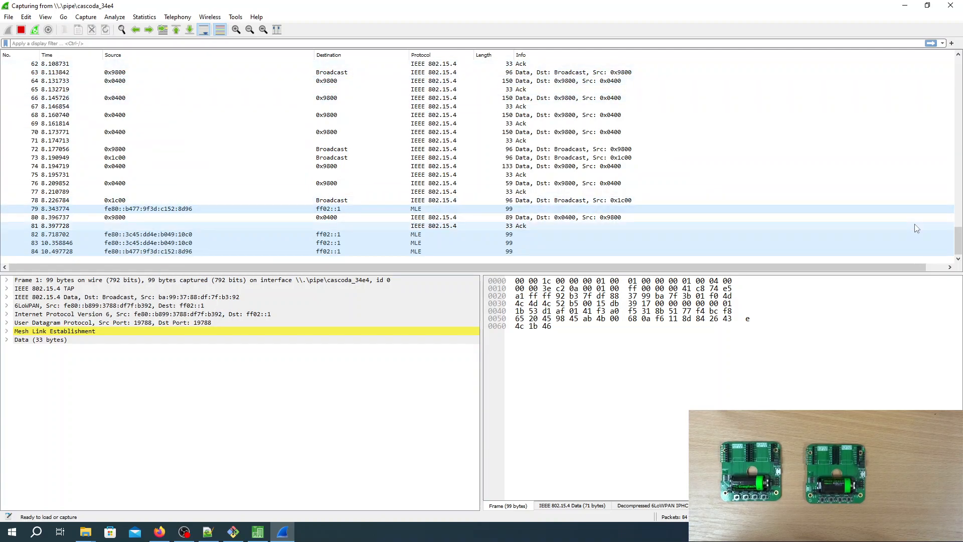
# Step: Scroll the live capture's packet list back up to the first MLE frames
pyautogui.scroll(20, 760, 203)
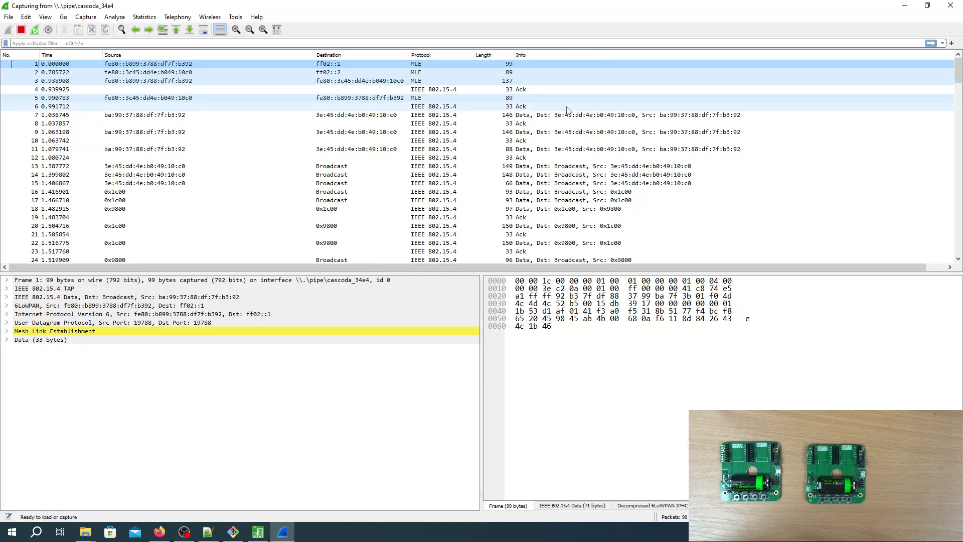
# Step: Step through the first three MLE packets, then expand frame 1's Mesh Link Establishment details
pyautogui.click(436, 73)
pyautogui.click(435, 80)
pyautogui.click(426, 63)
pyautogui.click(430, 71)
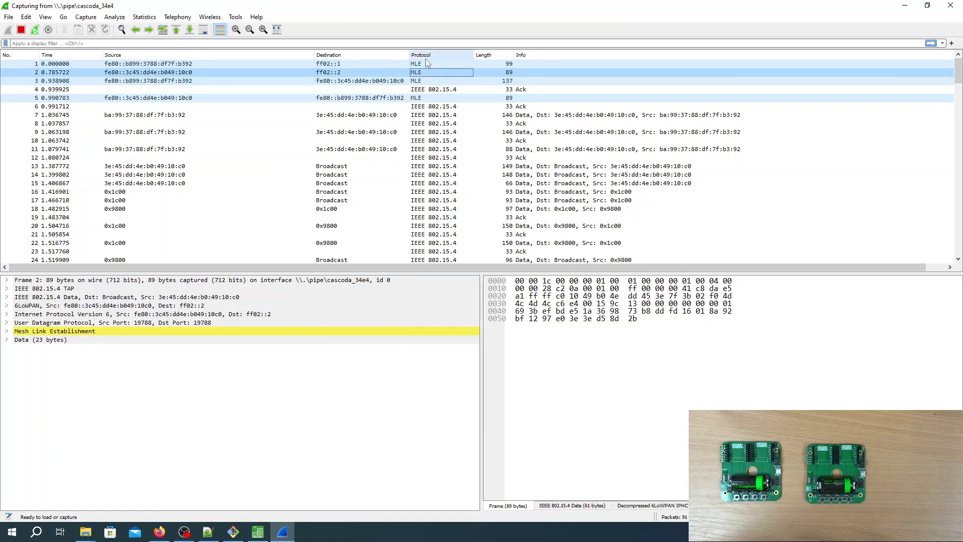
pyautogui.click(429, 63)
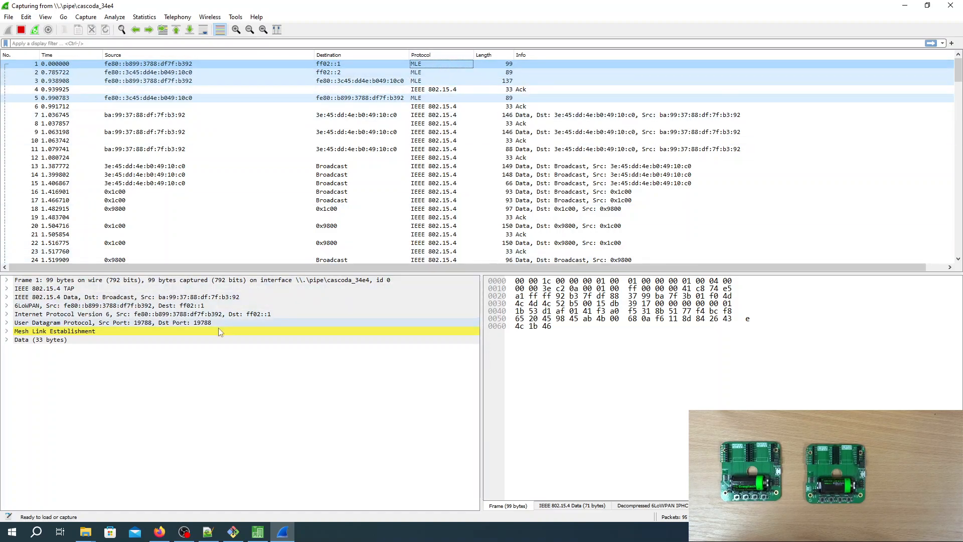
pyautogui.click(7, 332)
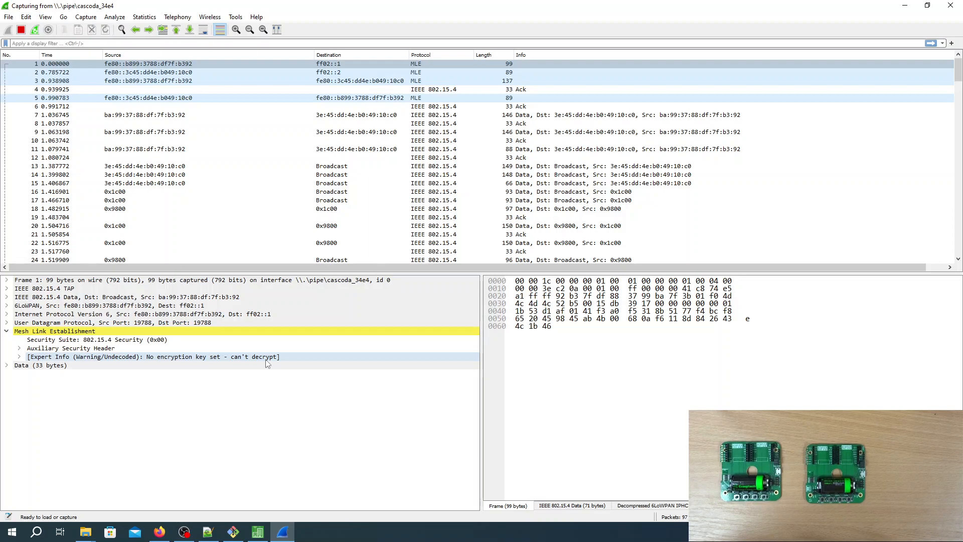
# Step: Inspect packets 4, 6 and 7, then select broadcast data packet 101 from 0x0400
pyautogui.click(468, 90)
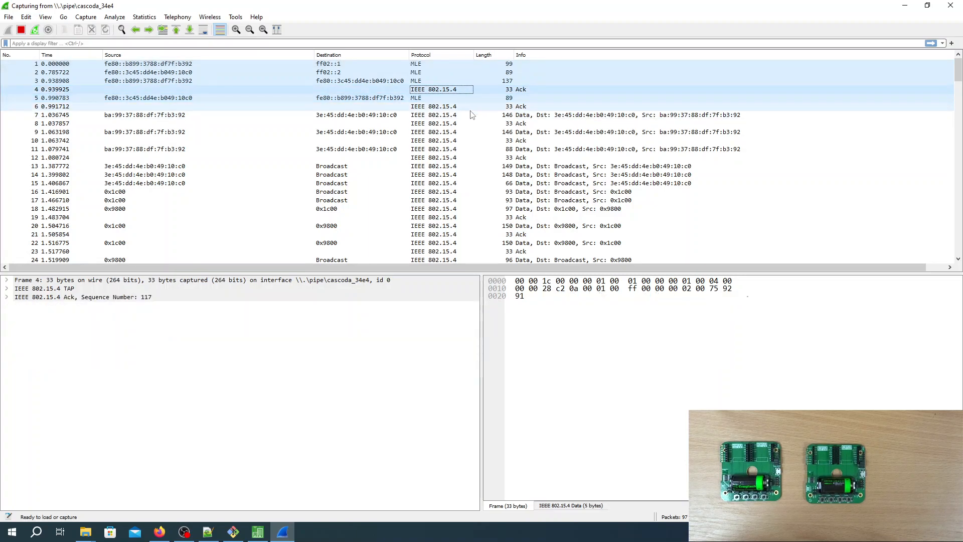
pyautogui.press('Down')
pyautogui.press('Down')
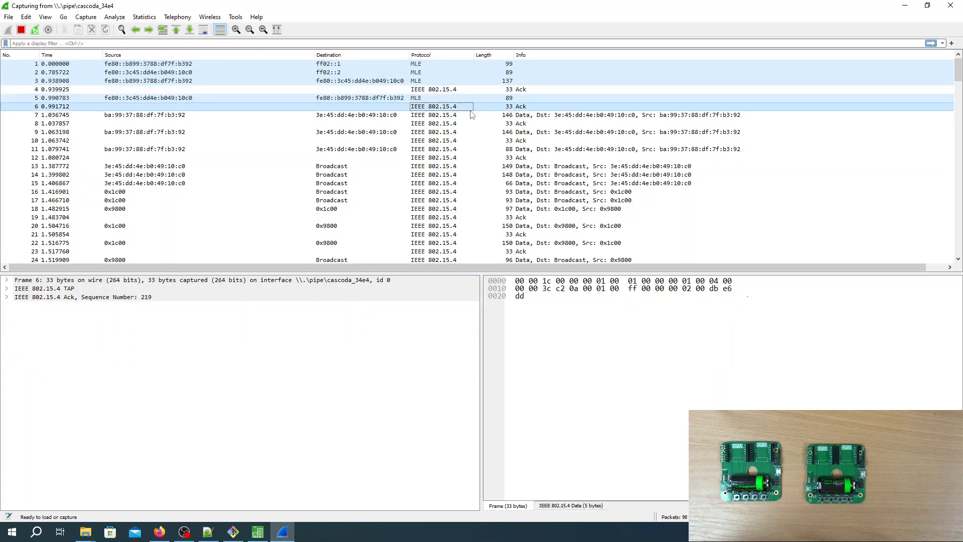
pyautogui.click(472, 115)
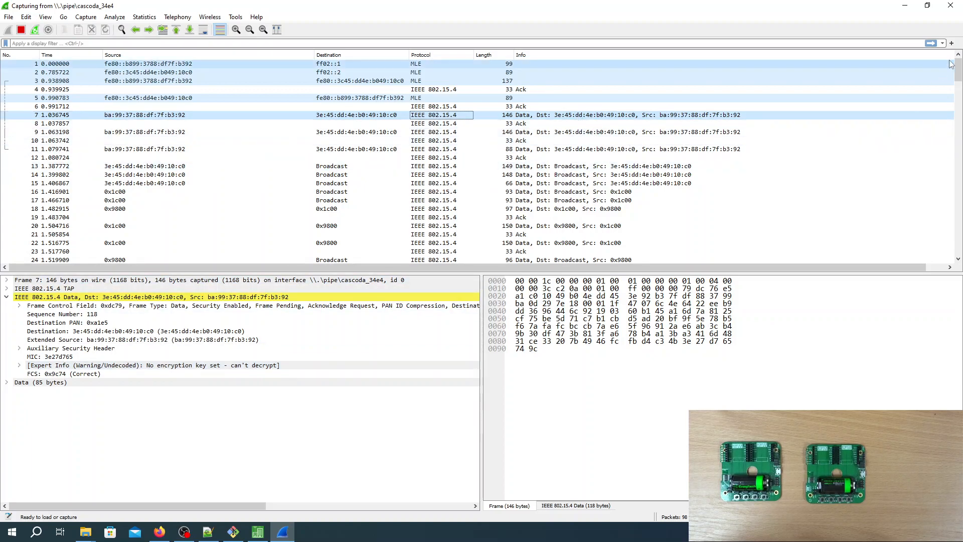
pyautogui.moveTo(959, 70); pyautogui.dragTo(938, 268)
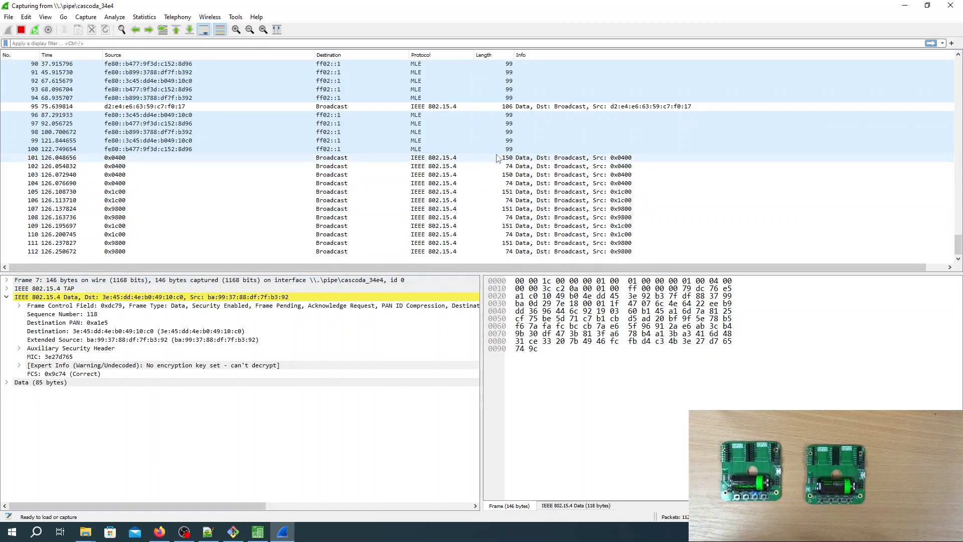
pyautogui.click(544, 159)
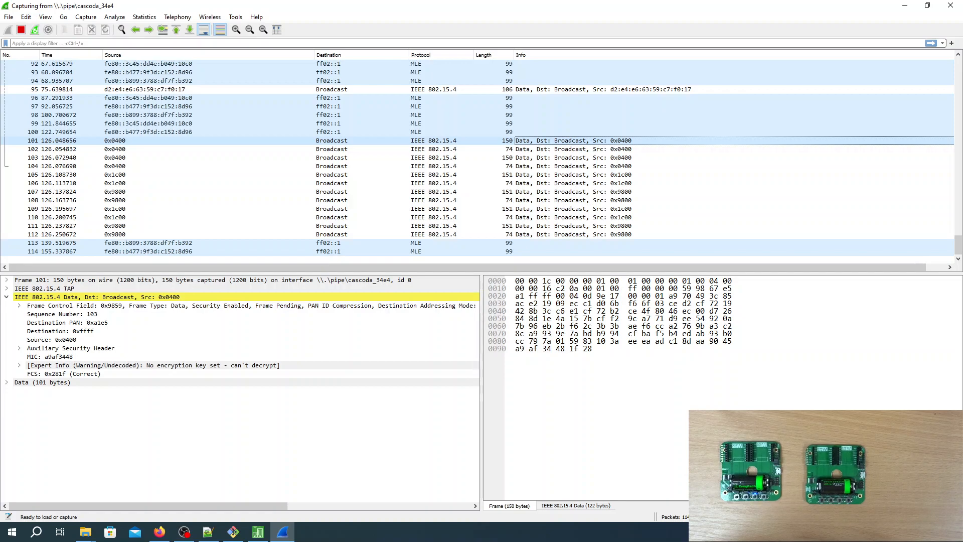
# Step: Open the OpenWrt Thread network's edit page and select its Network Key value for copying
pyautogui.click(159, 533)
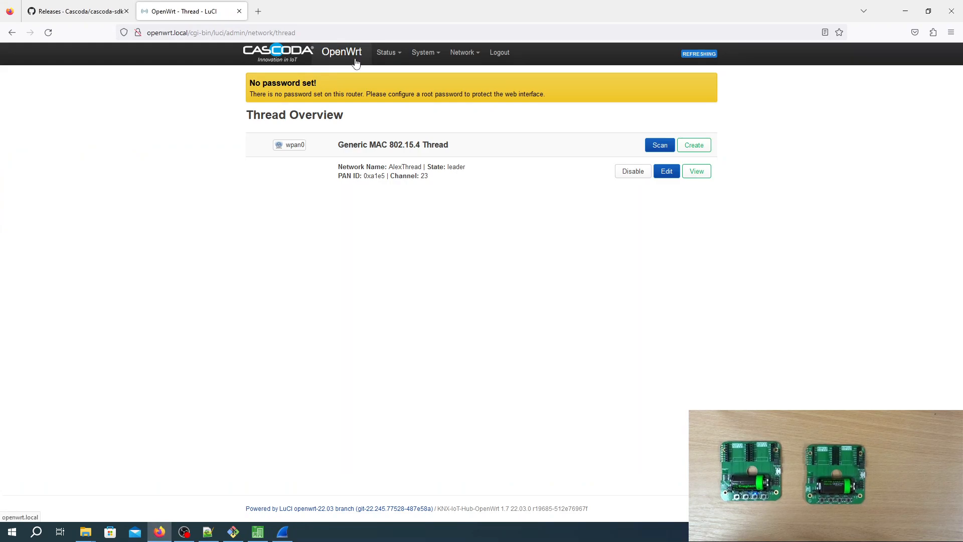
pyautogui.moveTo(421, 61)
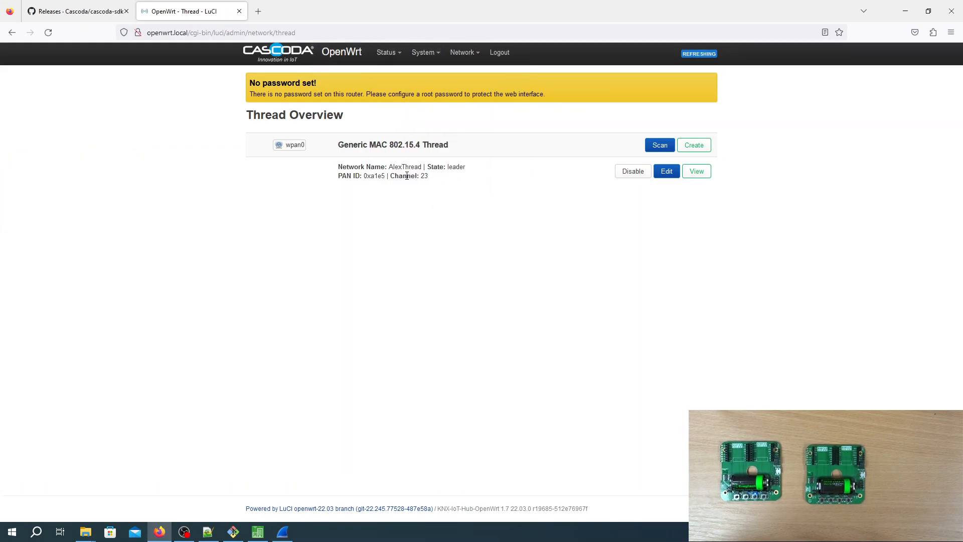
pyautogui.moveTo(459, 59)
pyautogui.click(470, 99)
pyautogui.click(667, 172)
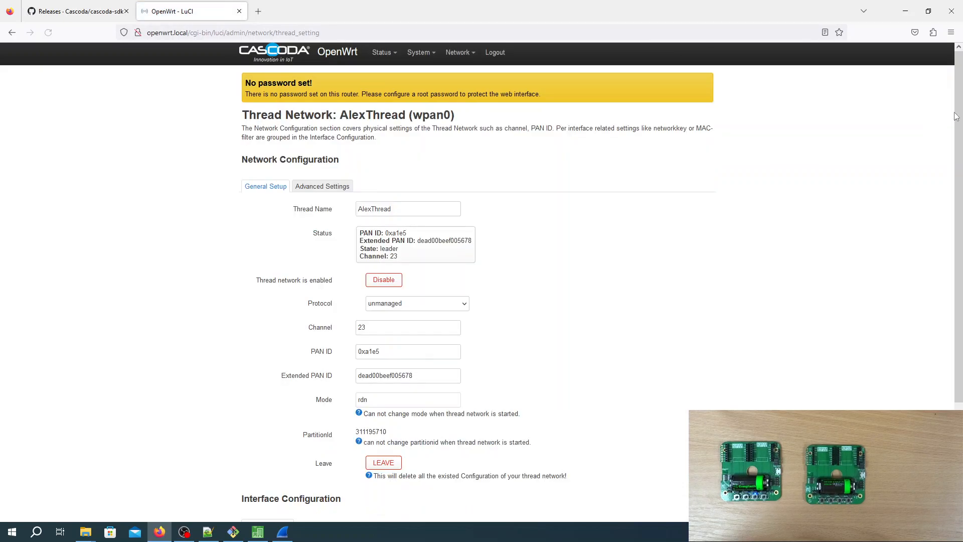
pyautogui.scroll(-3, 954, 207)
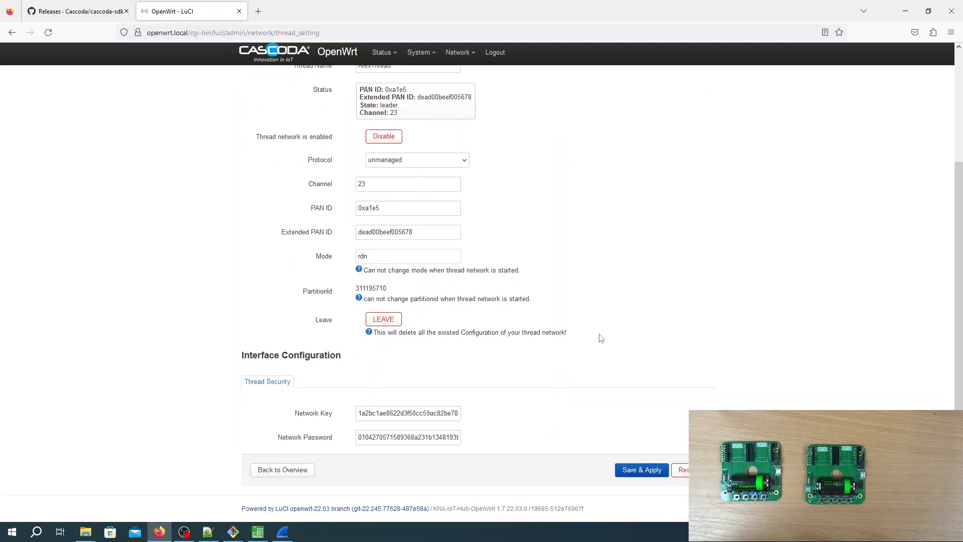
pyautogui.doubleClick(396, 417)
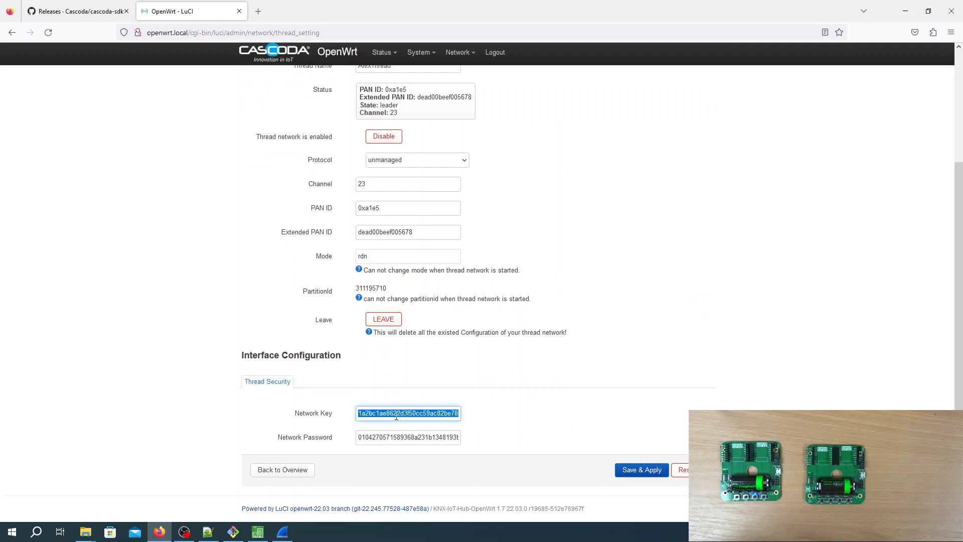
pyautogui.click(282, 532)
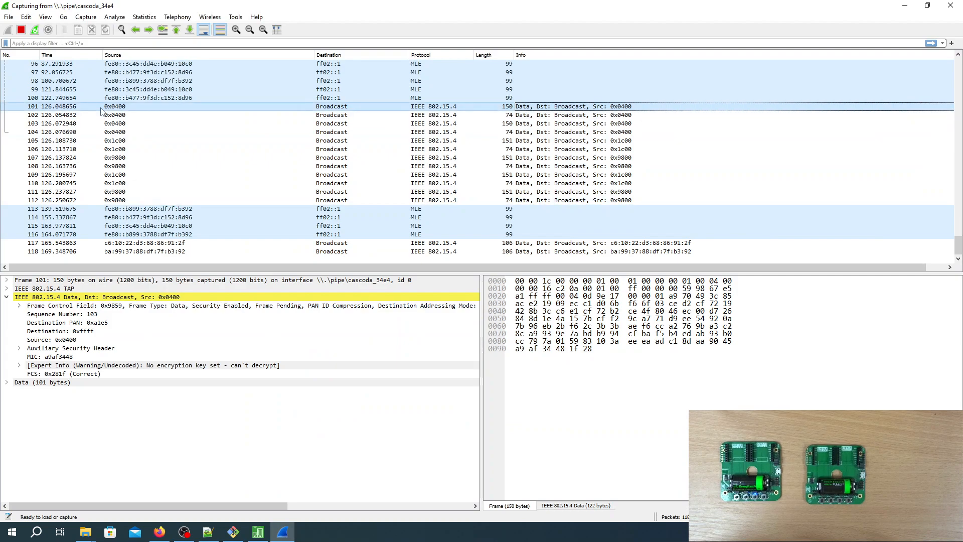
# Step: Open Wireshark Preferences to the IEEE 802.15.4 protocol's Decryption Keys list
pyautogui.click(9, 17)
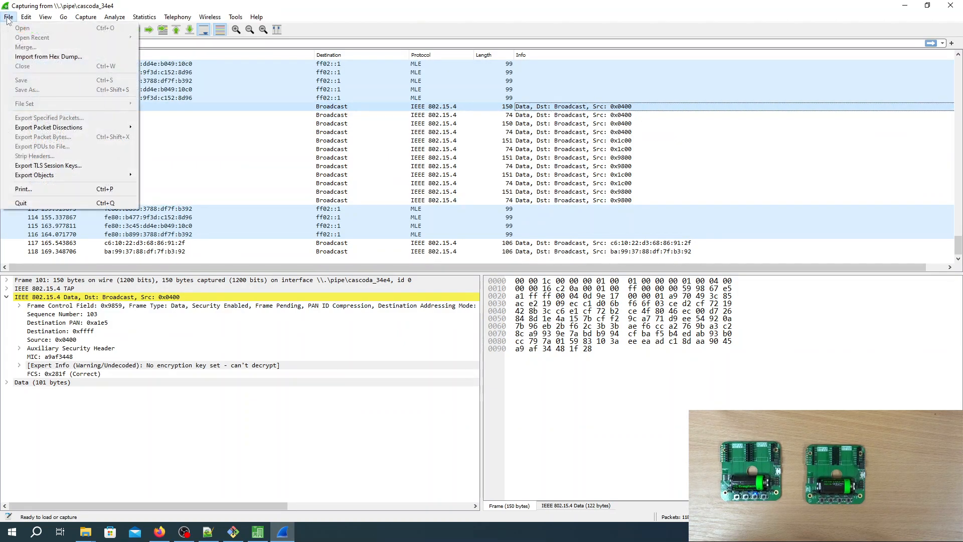
pyautogui.moveTo(26, 19)
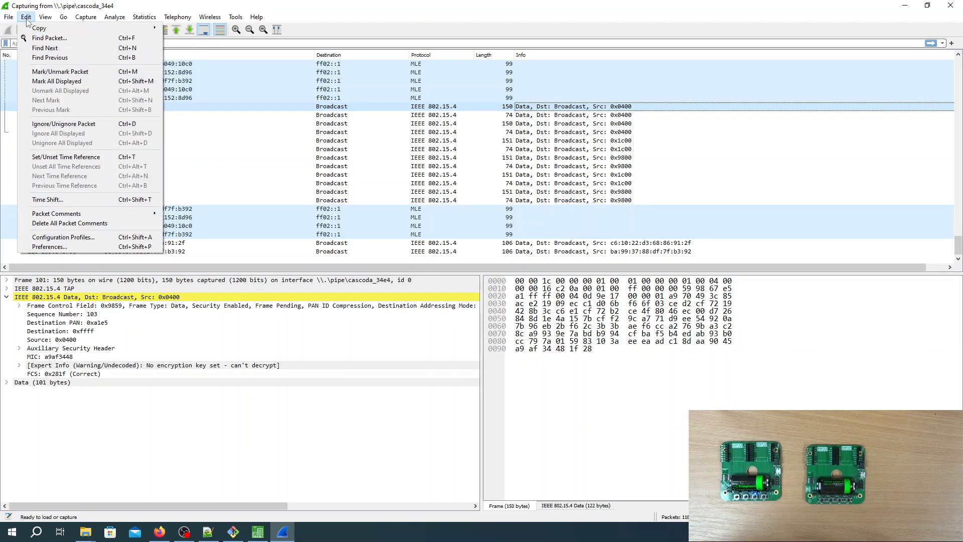
pyautogui.click(63, 247)
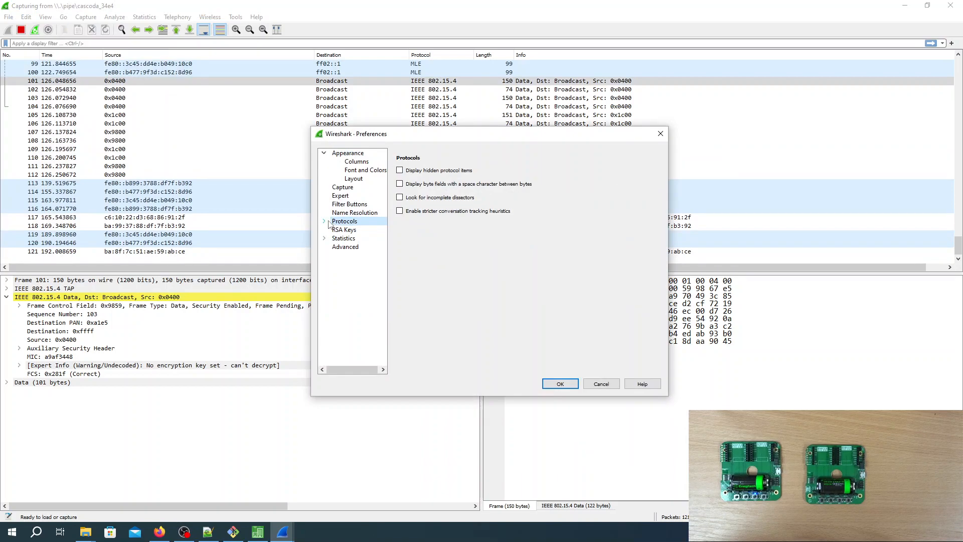
pyautogui.click(325, 221)
pyautogui.click(351, 255)
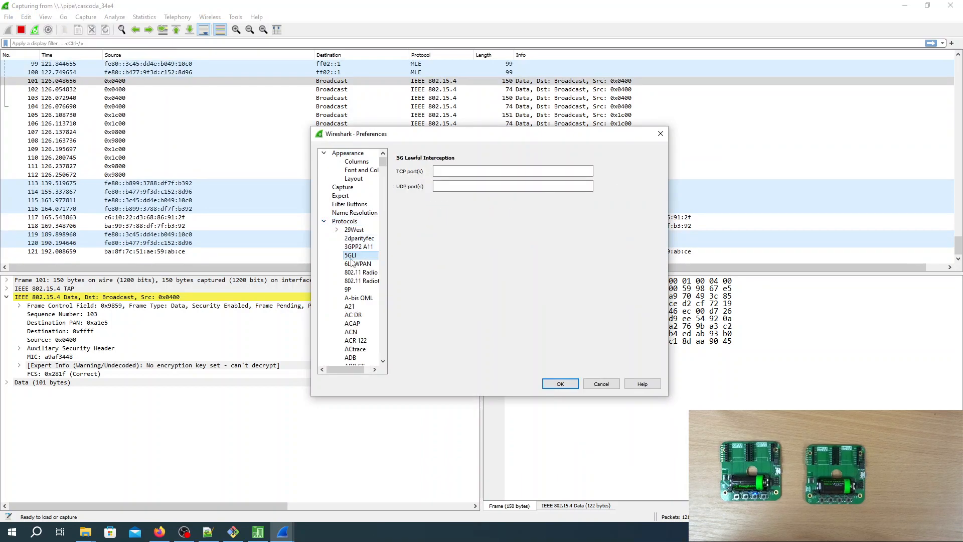
pyautogui.press('Down')
pyautogui.press('Down')
pyautogui.press('Down')
pyautogui.press('Down')
pyautogui.press('Down')
pyautogui.press('Down')
pyautogui.press('Down')
pyautogui.press('Down')
pyautogui.press('Down')
pyautogui.press('Down')
pyautogui.press('Down')
pyautogui.press('Down')
pyautogui.press('Down')
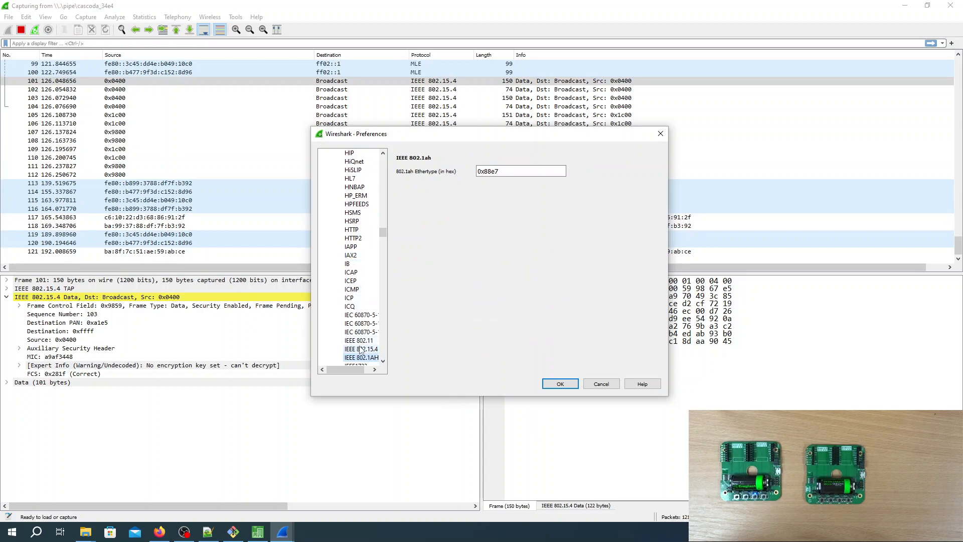
pyautogui.click(361, 348)
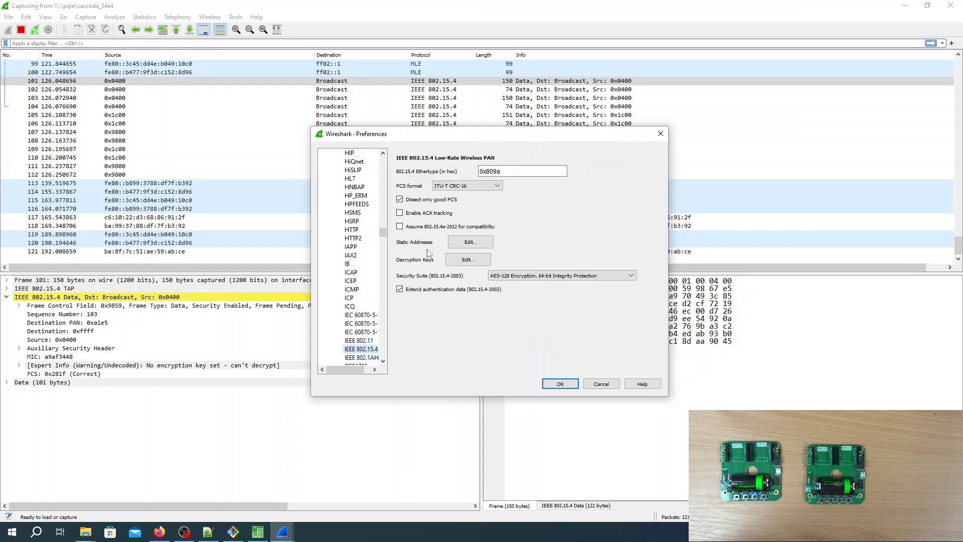
pyautogui.click(457, 263)
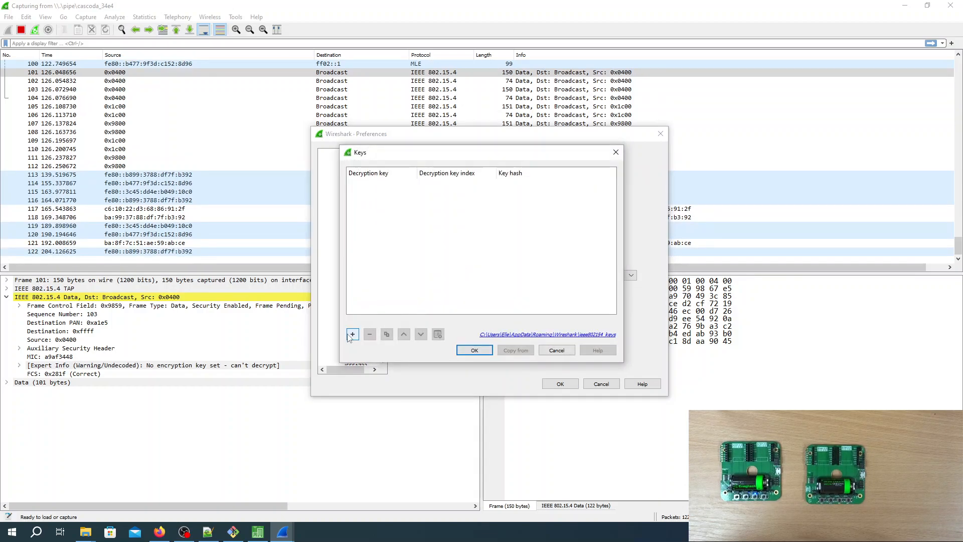
# Step: Add the pasted Thread network key with Thread hash and apply the preferences
pyautogui.click(351, 336)
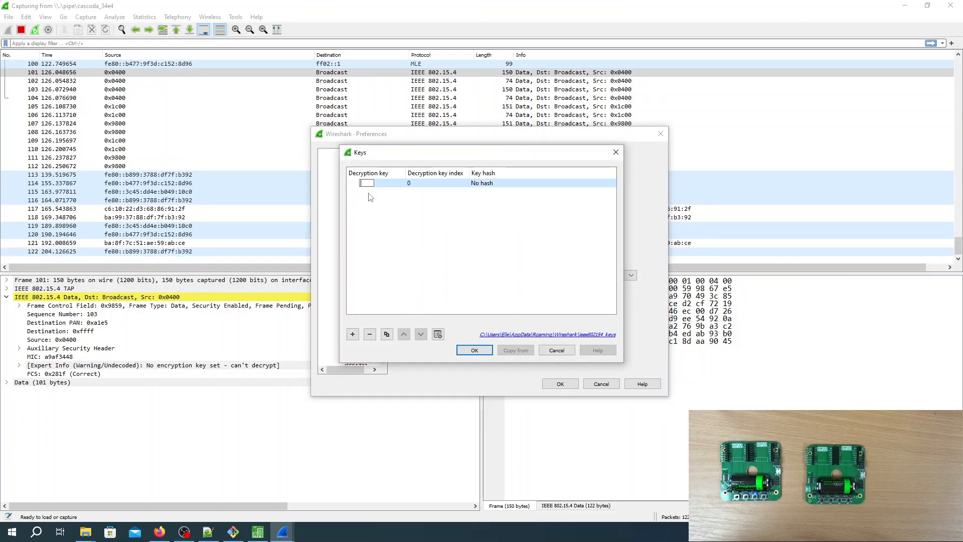
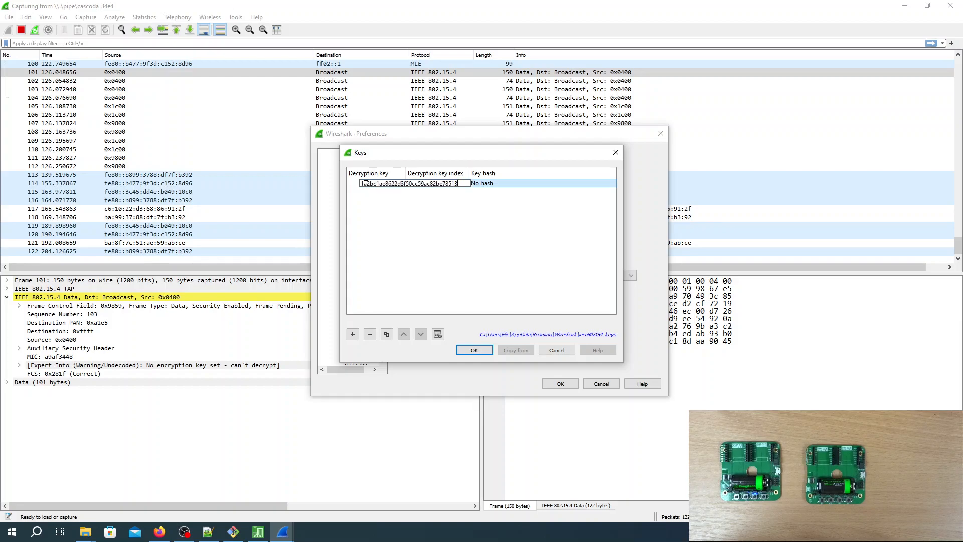
pyautogui.press('Return')
pyautogui.click(559, 184)
pyautogui.click(573, 184)
pyautogui.click(554, 206)
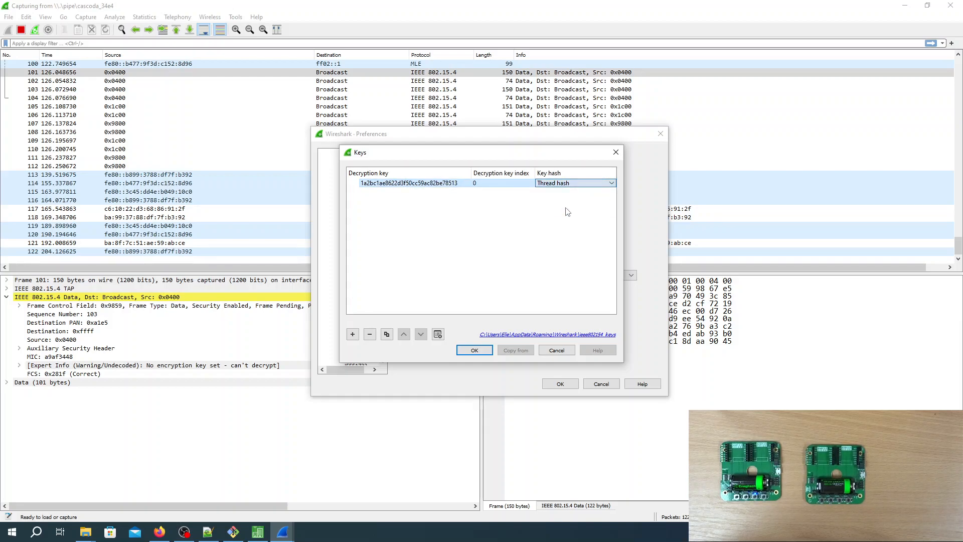
pyautogui.click(474, 350)
pyautogui.click(560, 384)
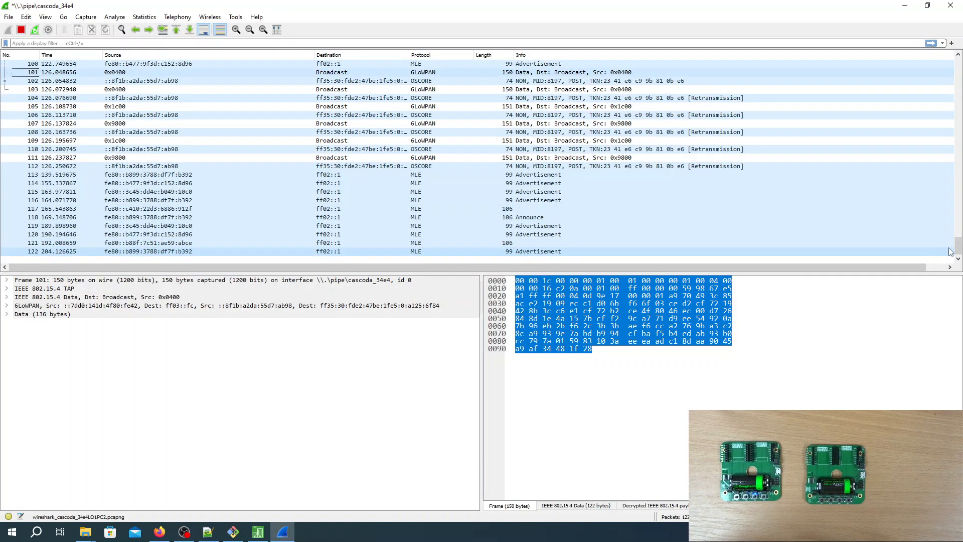
# Step: Browse the MLE Advertisement, Link Accept and Data Request packets
pyautogui.moveTo(958, 251); pyautogui.dragTo(949, 65)
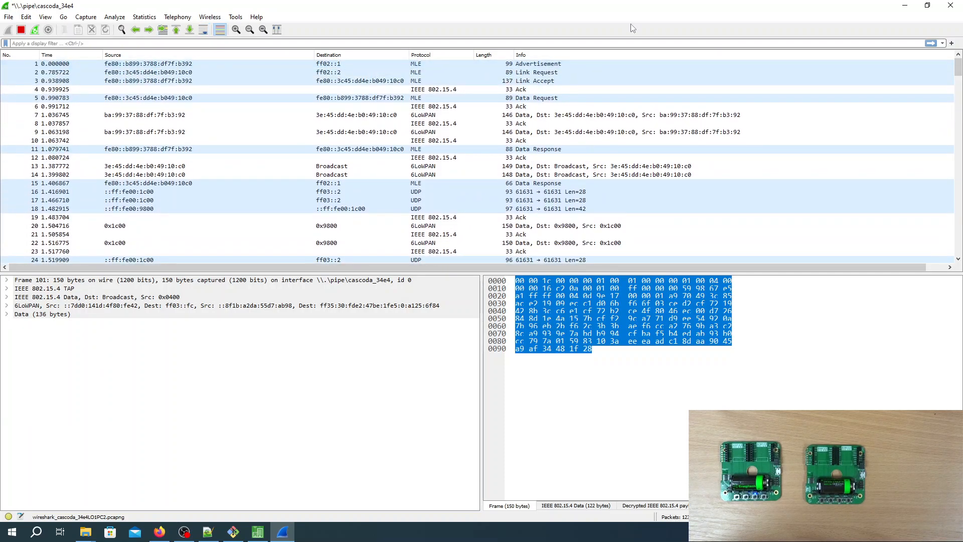
pyautogui.click(562, 68)
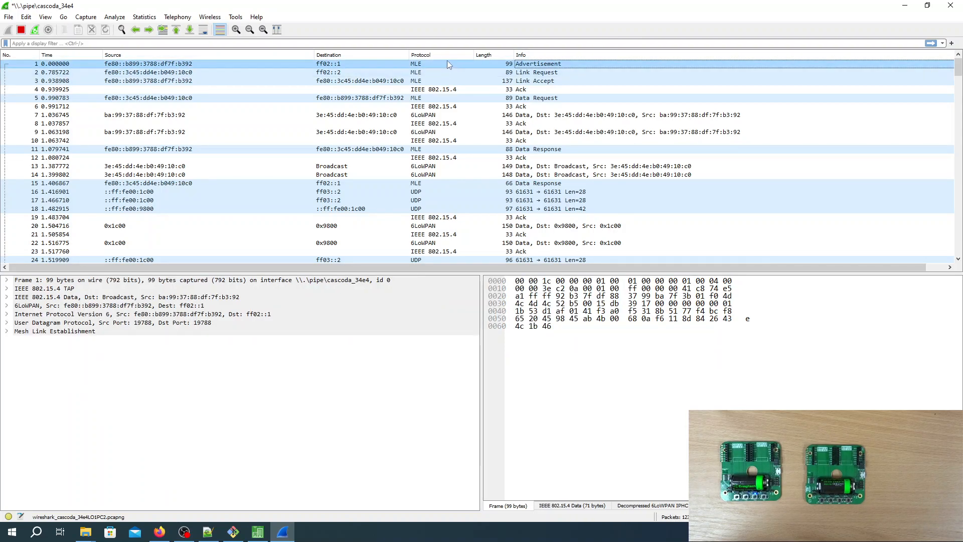
pyautogui.click(569, 71)
pyautogui.click(560, 81)
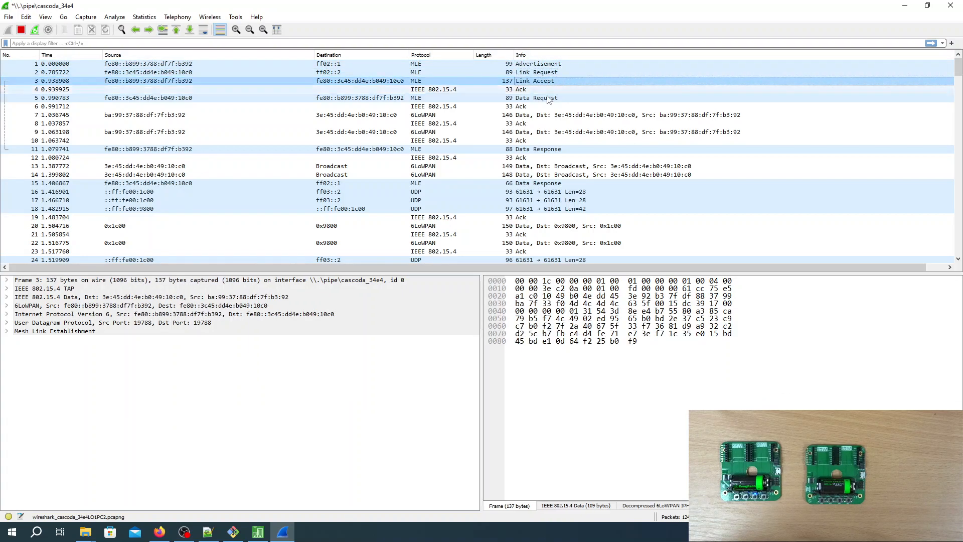
pyautogui.click(546, 99)
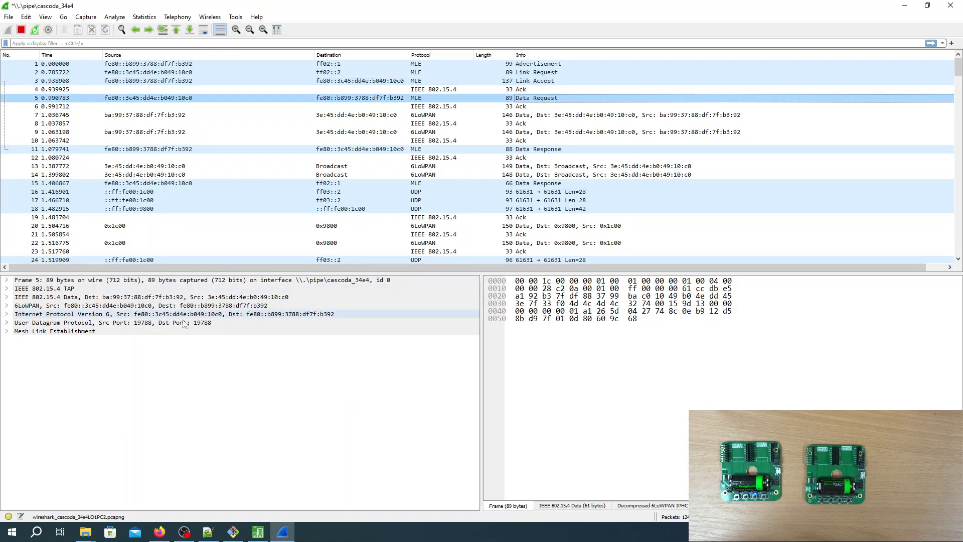
# Step: Inspect the Data Request's 8-byte Active Timestamp TLV, then show UDP frame 16 on port 61631
pyautogui.click(7, 332)
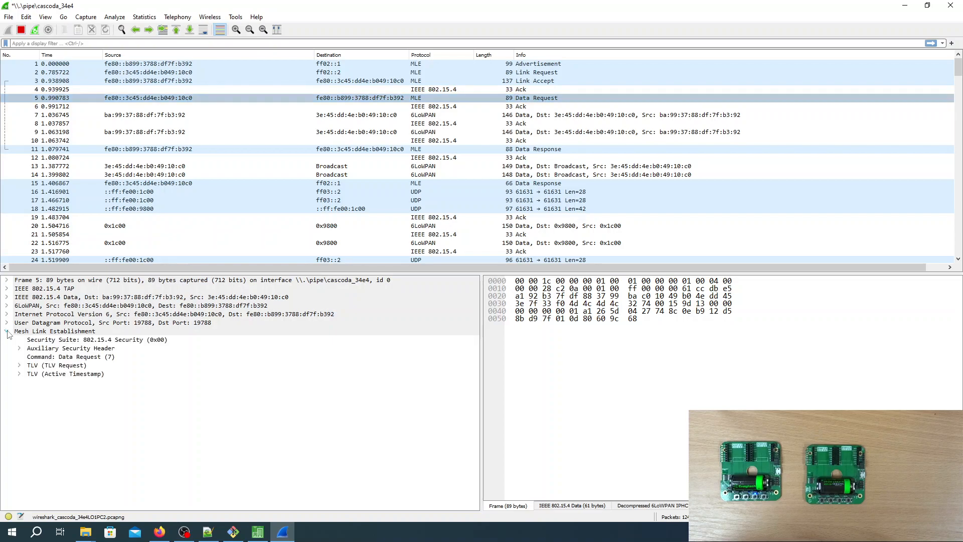
pyautogui.click(19, 366)
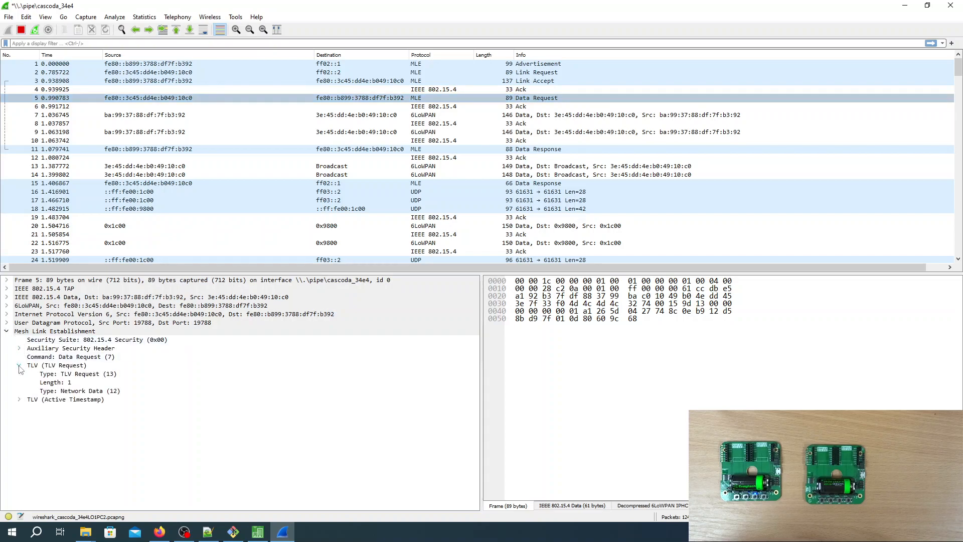
pyautogui.click(19, 400)
pyautogui.click(60, 408)
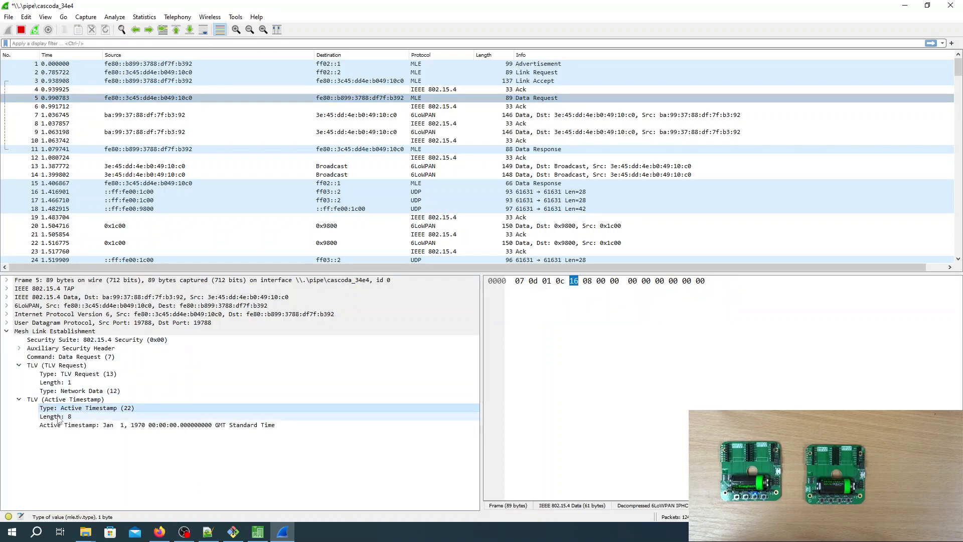
pyautogui.click(63, 425)
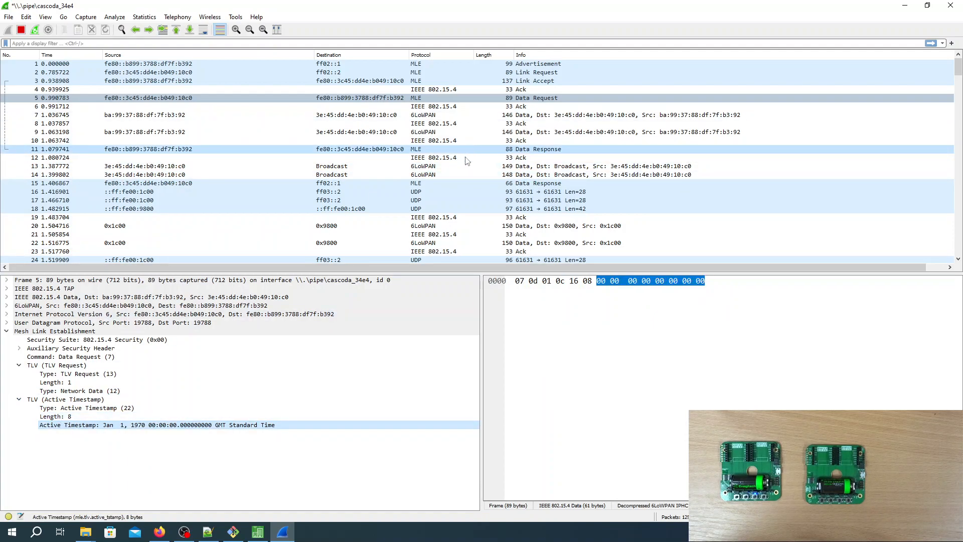
pyautogui.click(456, 133)
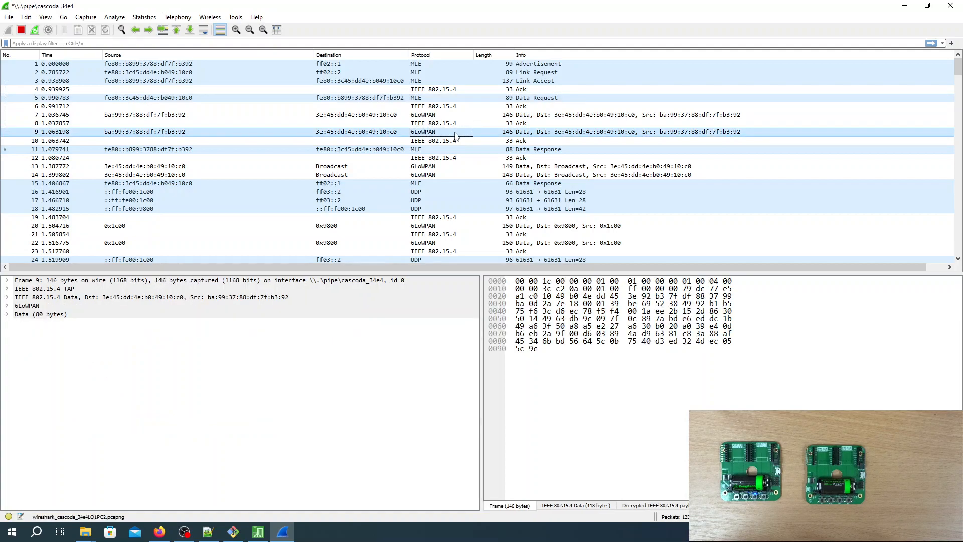
pyautogui.click(439, 193)
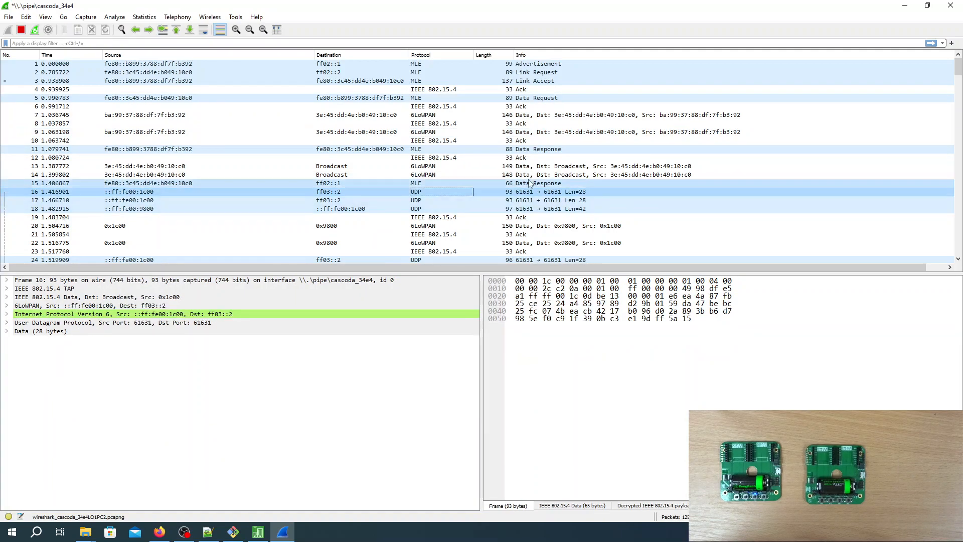
pyautogui.moveTo(958, 74); pyautogui.dragTo(934, 231)
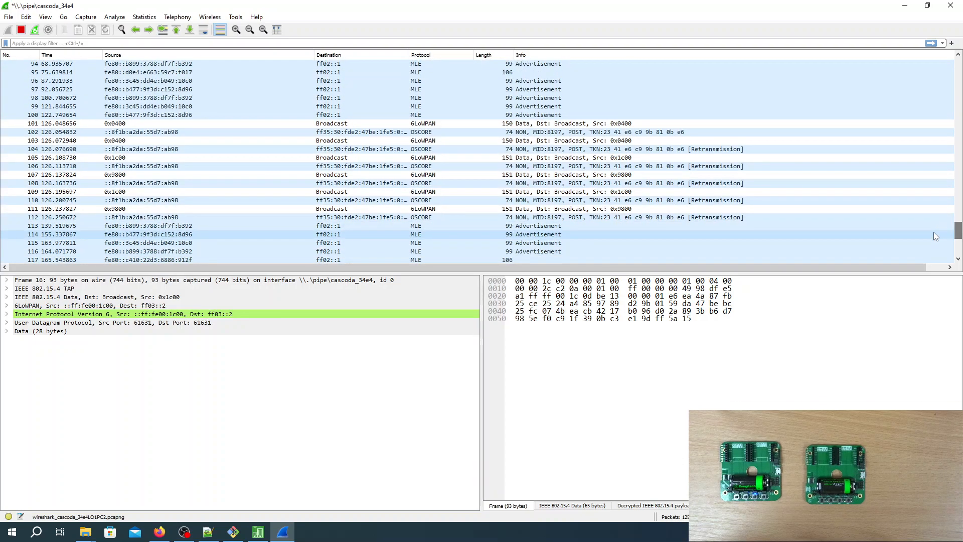
pyautogui.click(474, 133)
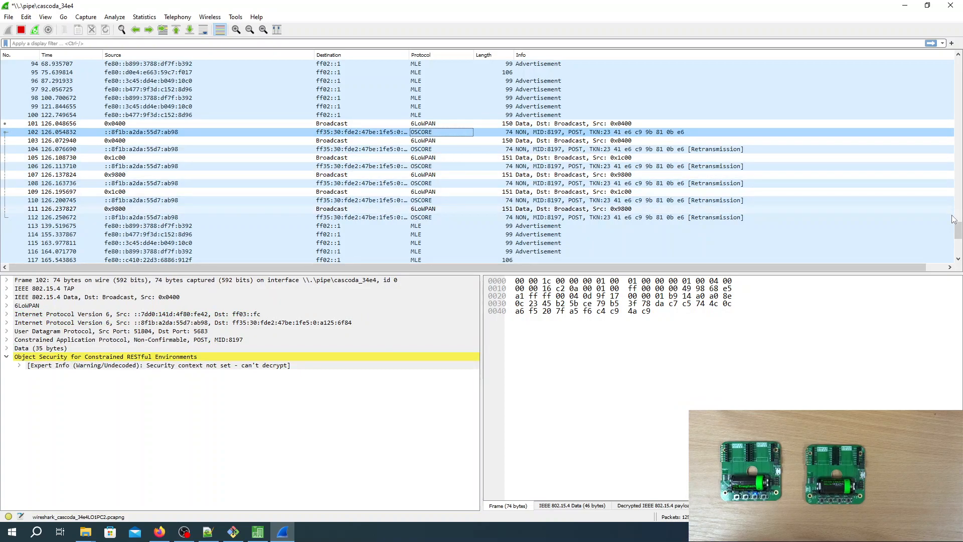
pyautogui.moveTo(958, 231); pyautogui.dragTo(959, 67)
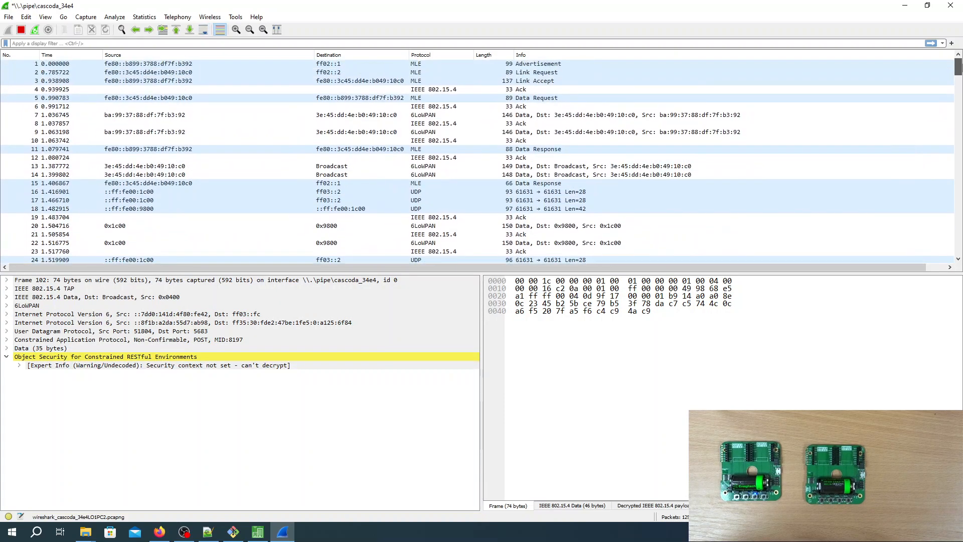
pyautogui.click(465, 192)
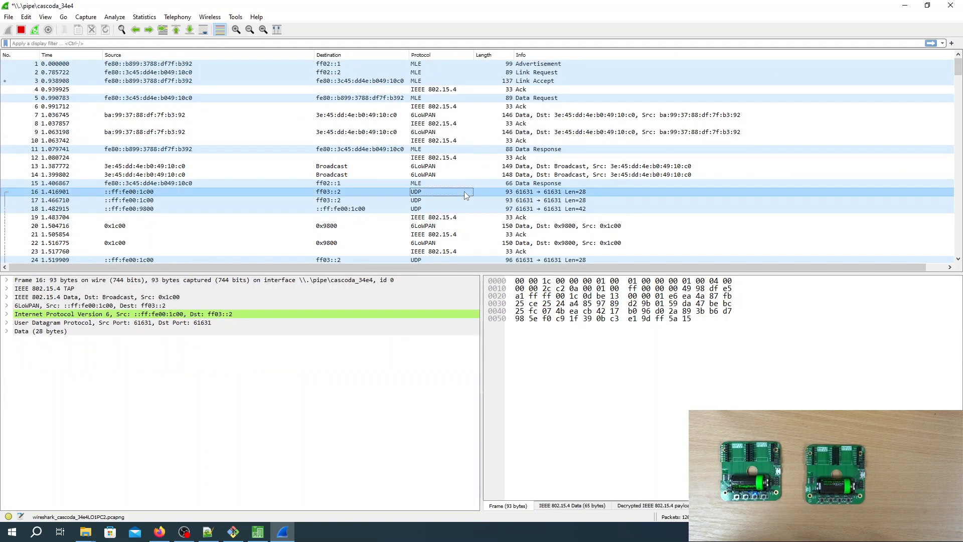
pyautogui.click(436, 200)
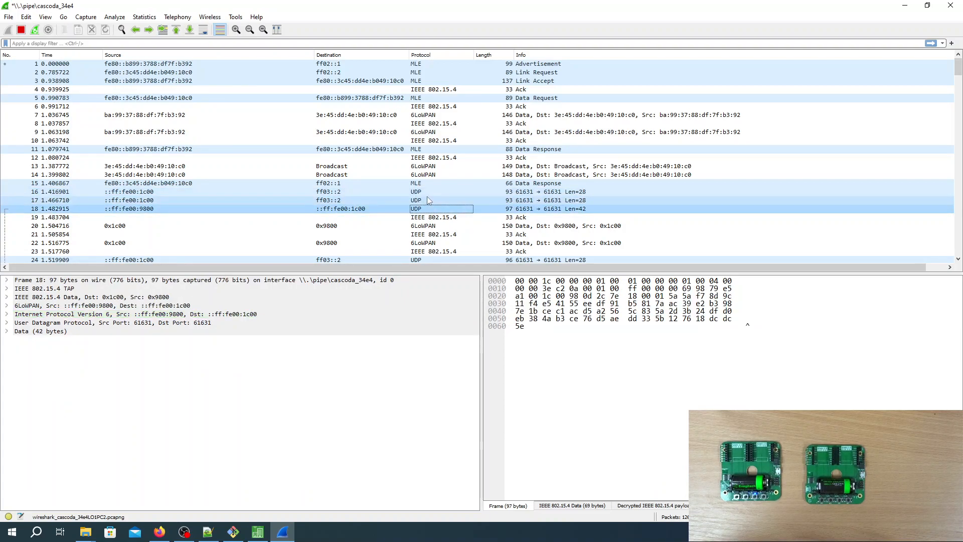
pyautogui.click(429, 194)
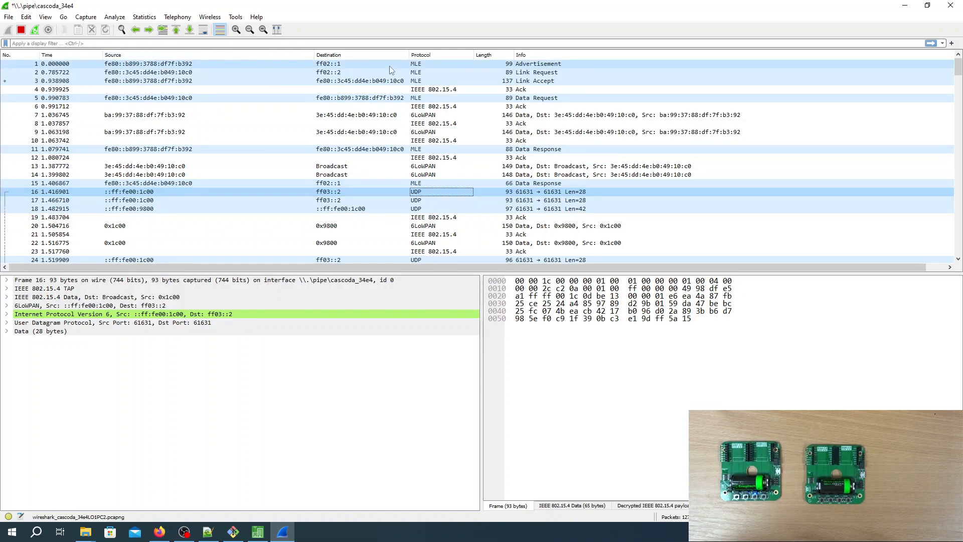
pyautogui.click(372, 43)
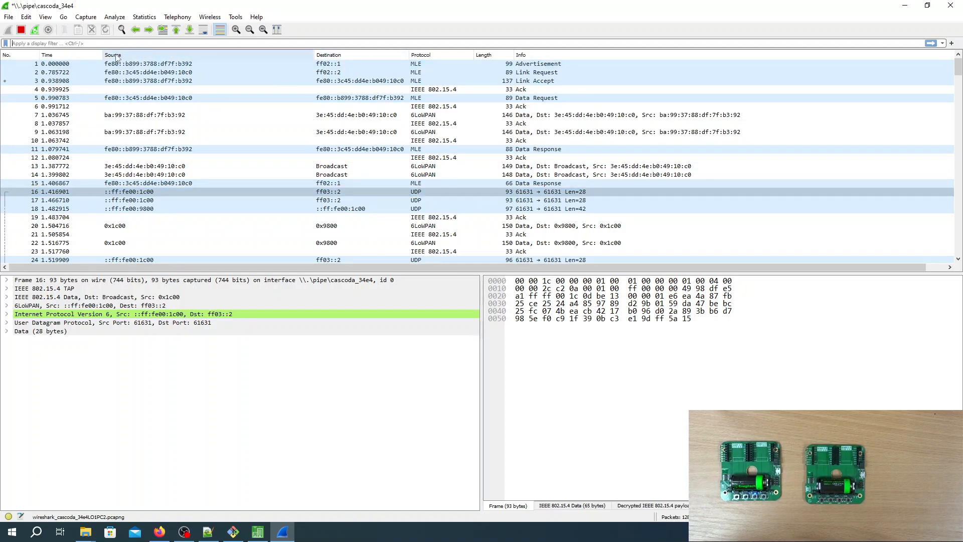
# Step: Filter the packet list to udp and select frame 16
pyautogui.write('udp')
pyautogui.press('Return')
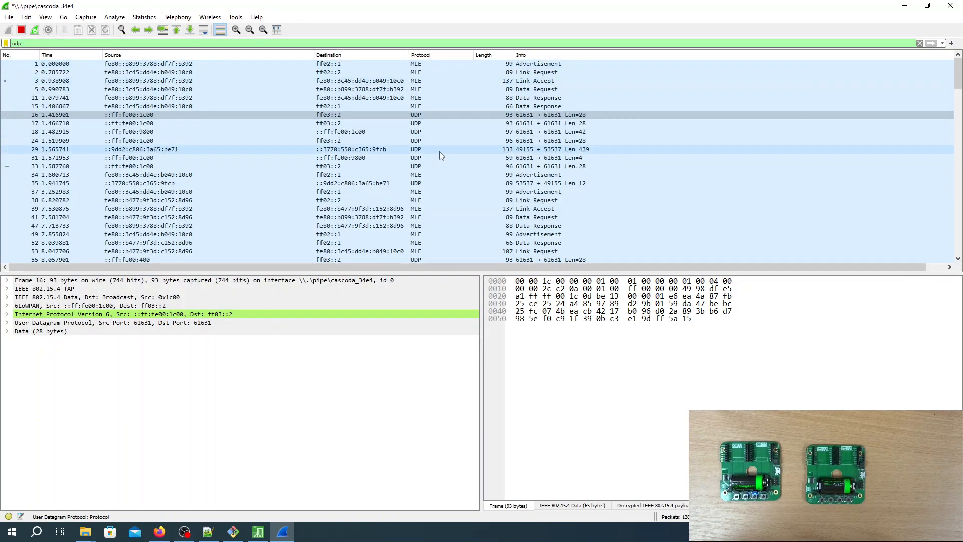
pyautogui.click(430, 115)
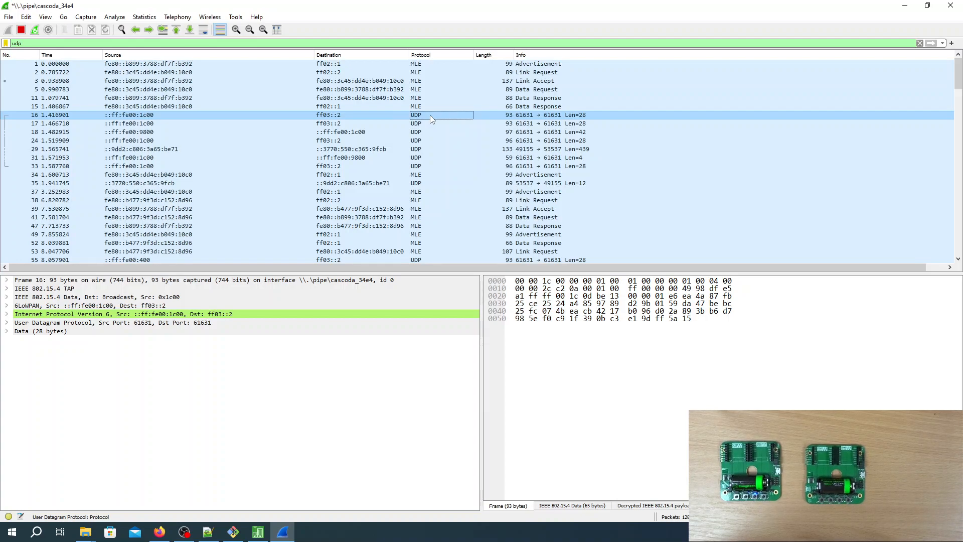
# Step: Decode UDP port 61631 as CoAP, then review packets 17 and 29
pyautogui.rightClick(429, 115)
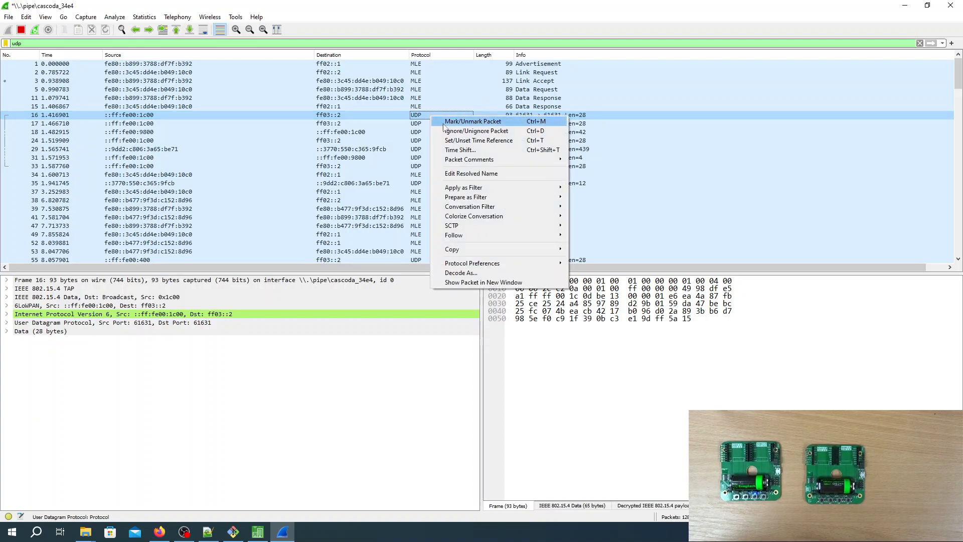
pyautogui.click(486, 273)
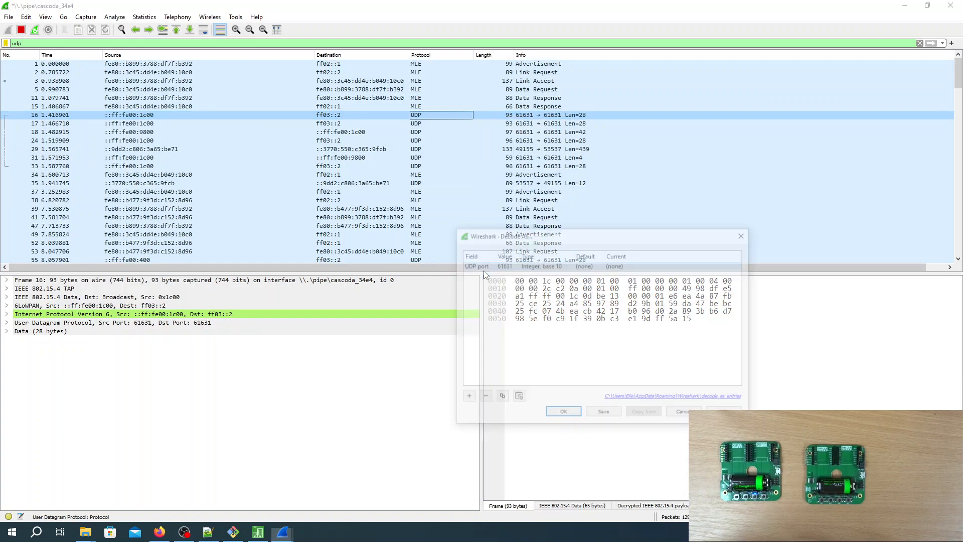
pyautogui.doubleClick(636, 266)
pyautogui.click(625, 267)
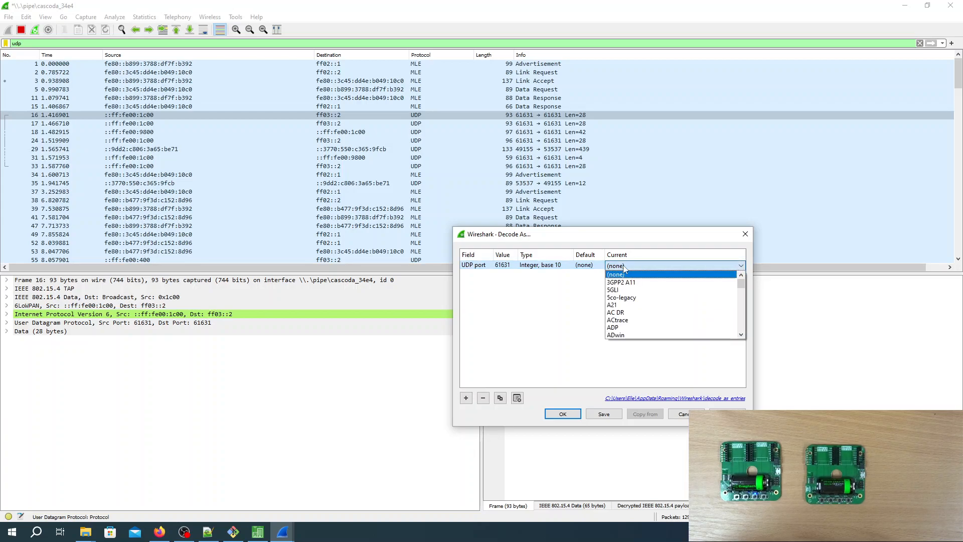
pyautogui.moveTo(742, 335); pyautogui.dragTo(741, 334)
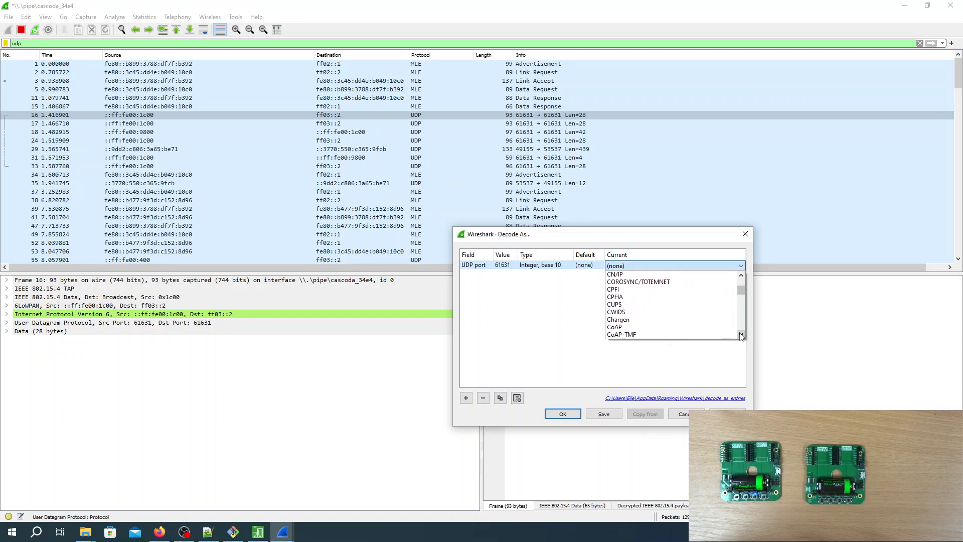
pyautogui.click(692, 326)
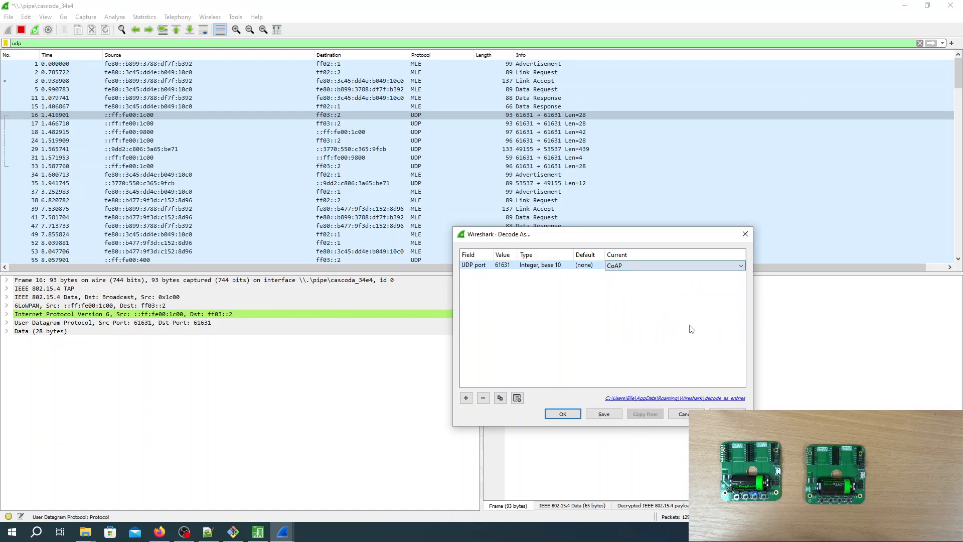
pyautogui.click(598, 415)
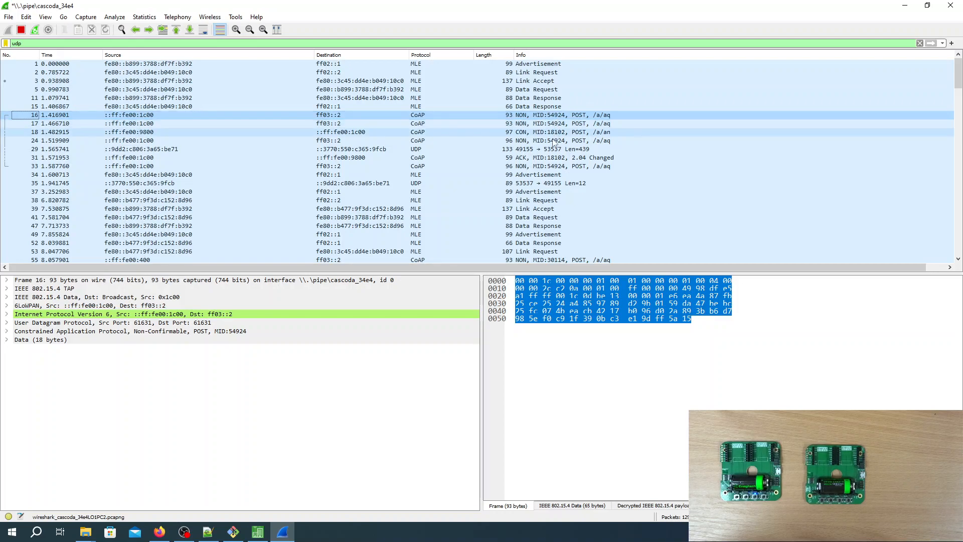
pyautogui.click(499, 123)
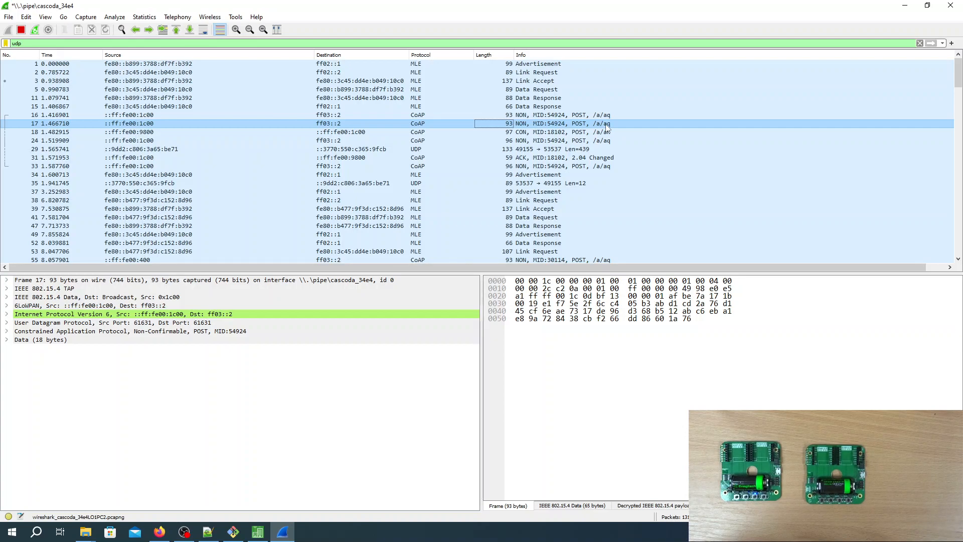
pyautogui.click(459, 148)
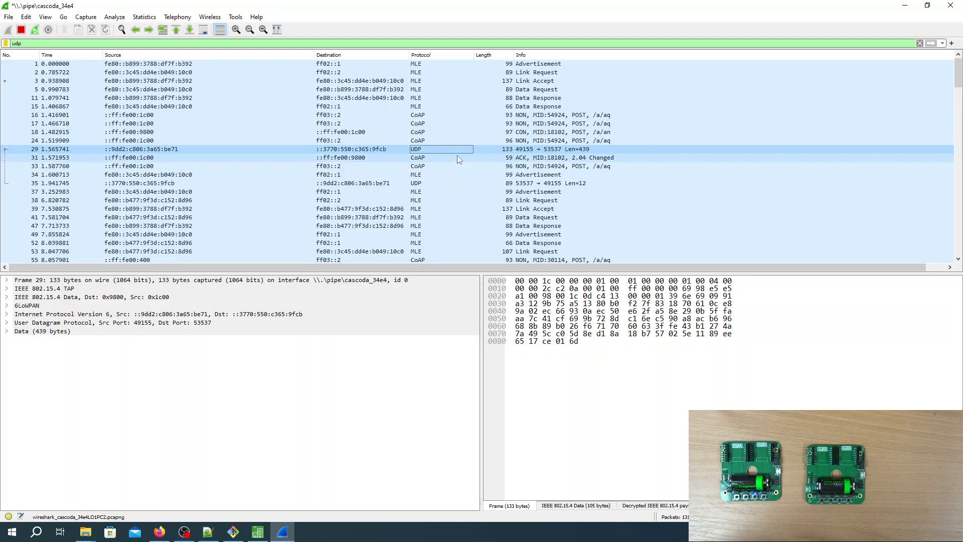
# Step: Decode packet 29's UDP port 49155 as mDNS and view response packet 35
pyautogui.rightClick(432, 149)
pyautogui.click(462, 306)
pyautogui.doubleClick(630, 276)
pyautogui.click(630, 275)
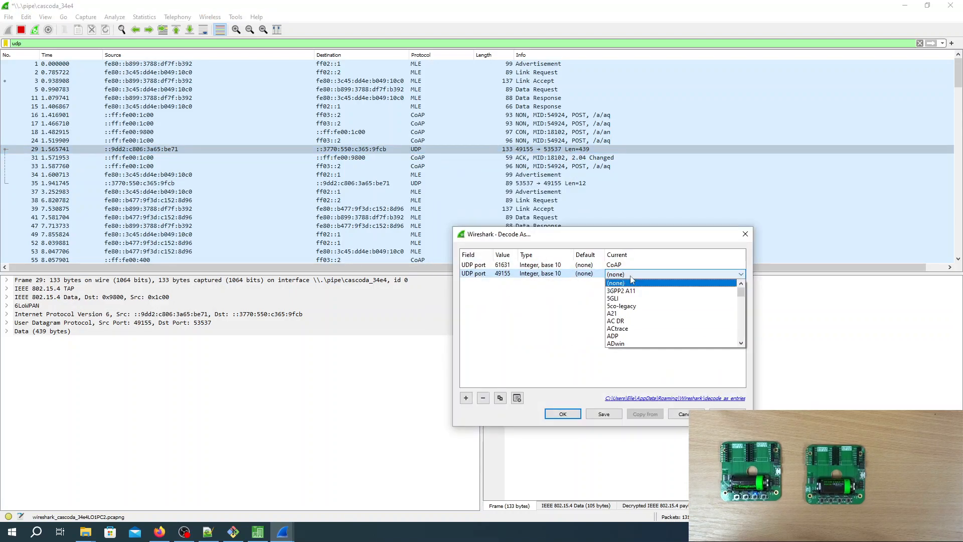
pyautogui.moveTo(741, 293); pyautogui.dragTo(741, 334)
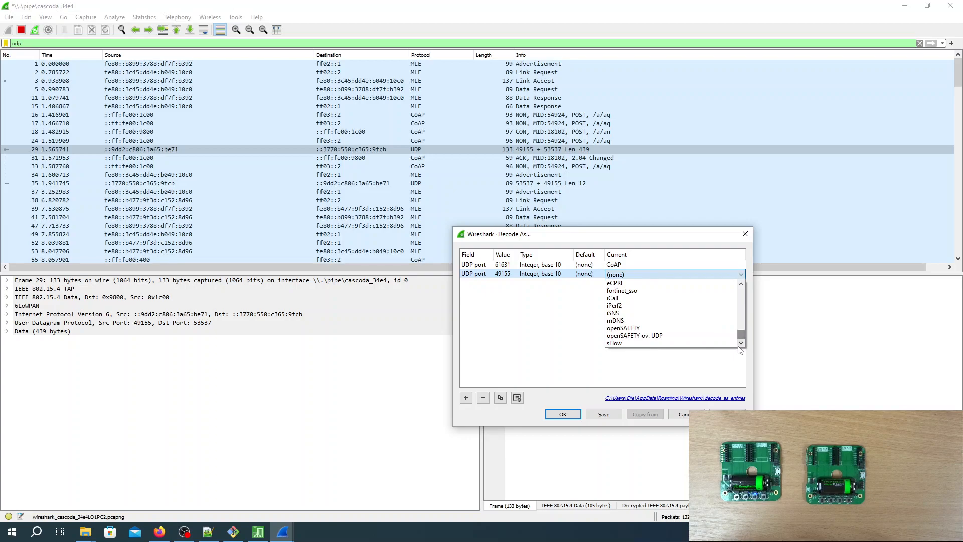
pyautogui.click(642, 326)
pyautogui.click(604, 413)
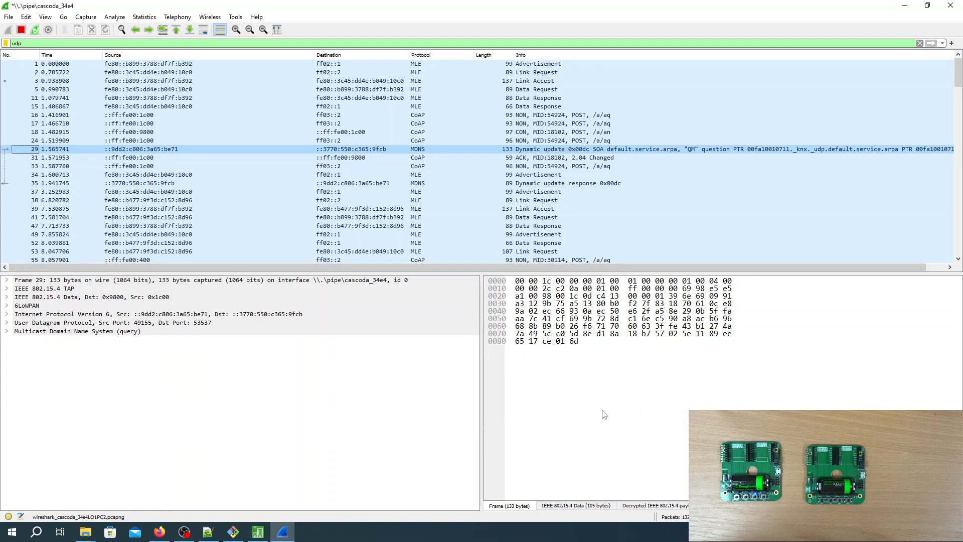
pyautogui.click(579, 183)
# Step: Browse CoAP, mDNS, OSCORE and MLE packets 18, 29, 102, 116, 76 and 74
pyautogui.moveTo(956, 74); pyautogui.dragTo(931, 60)
pyautogui.click(486, 133)
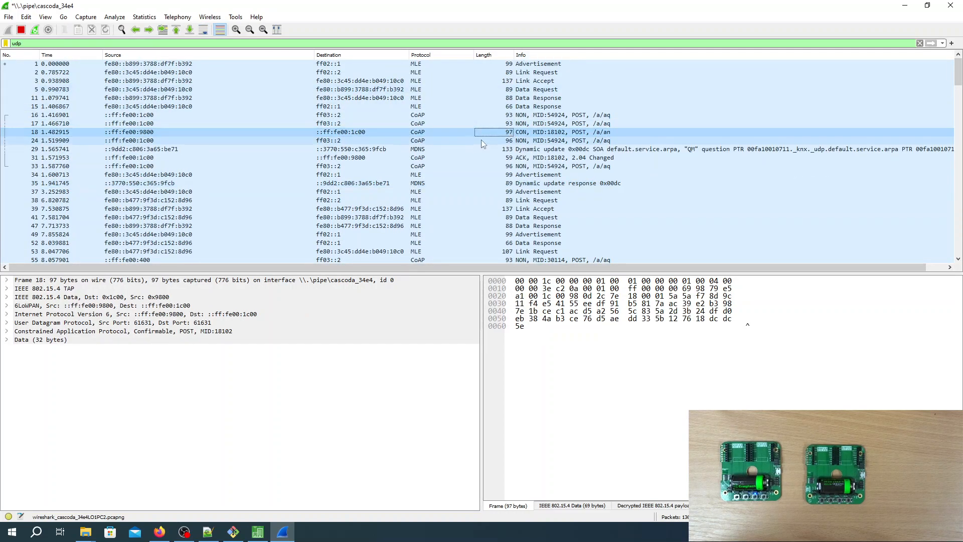
pyautogui.click(469, 149)
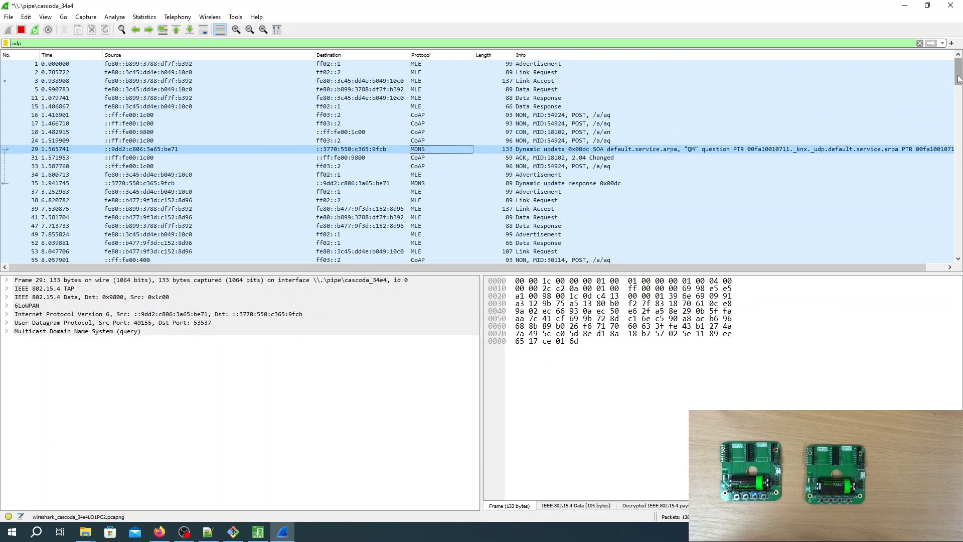
pyautogui.moveTo(959, 80); pyautogui.dragTo(940, 218)
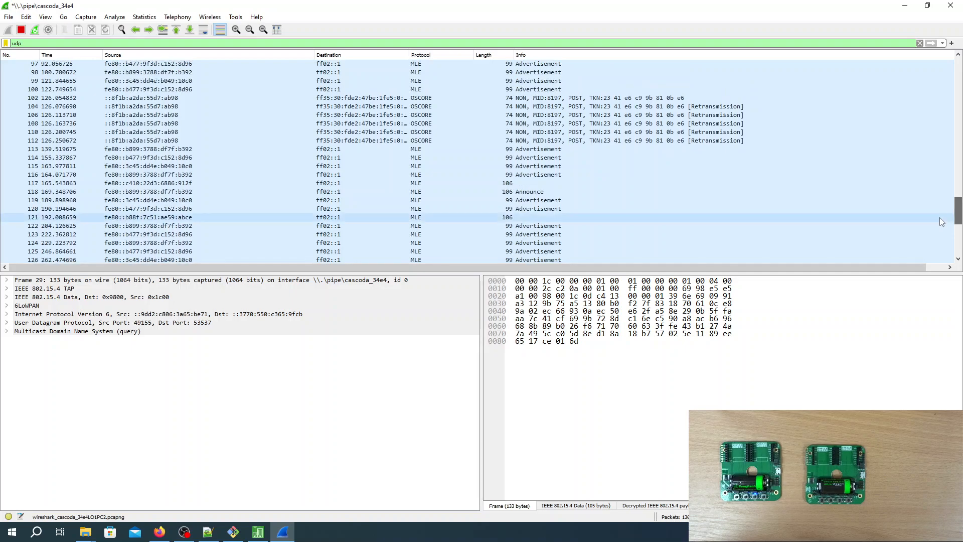
pyautogui.click(631, 99)
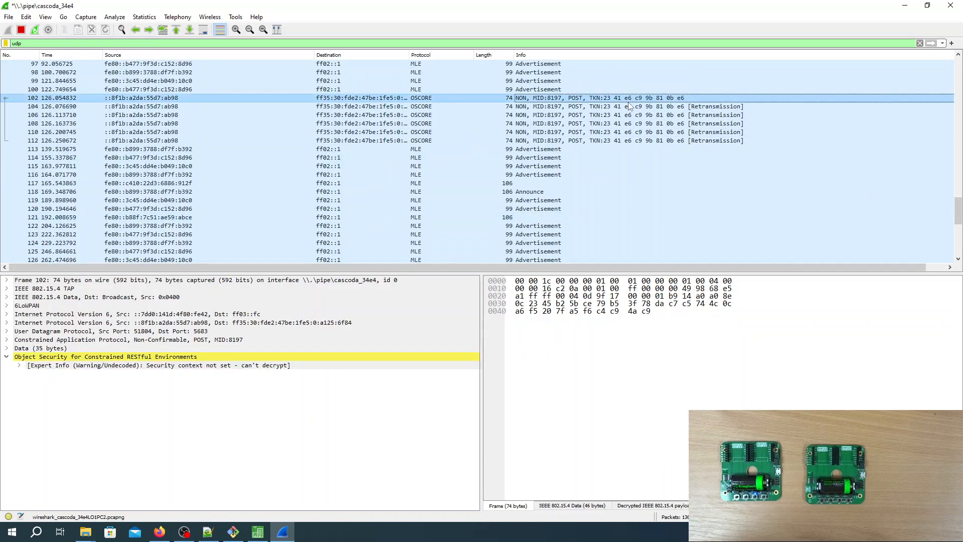
pyautogui.click(539, 174)
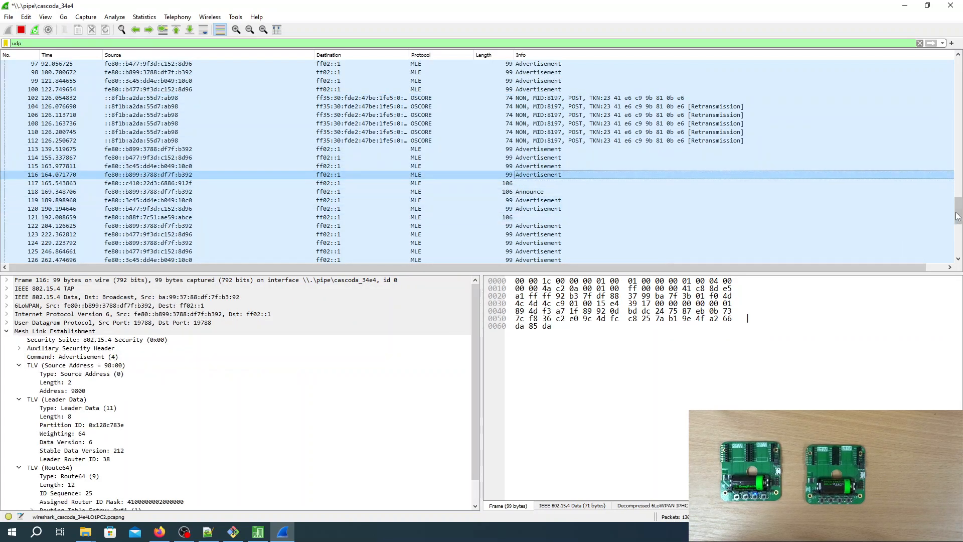
pyautogui.moveTo(957, 217); pyautogui.dragTo(947, 128)
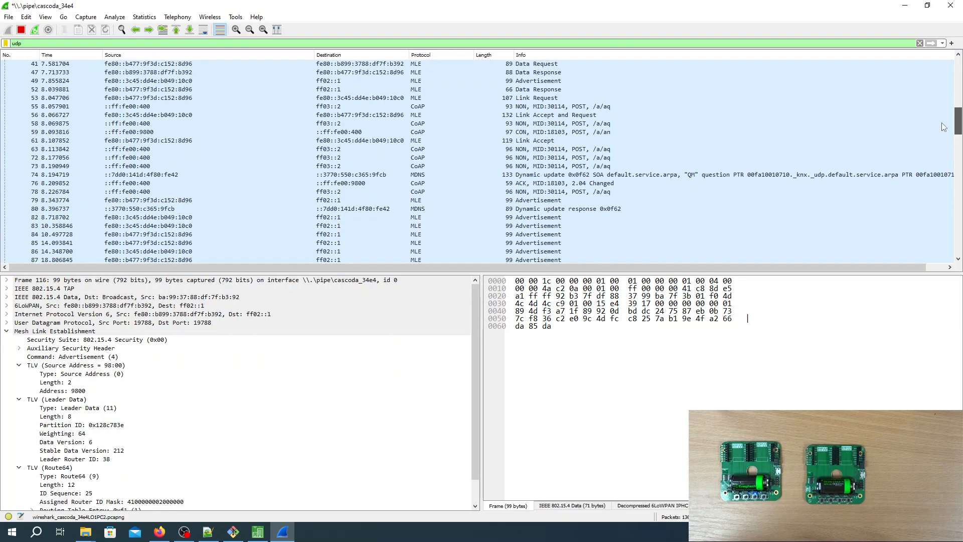
pyautogui.click(581, 186)
pyautogui.click(568, 175)
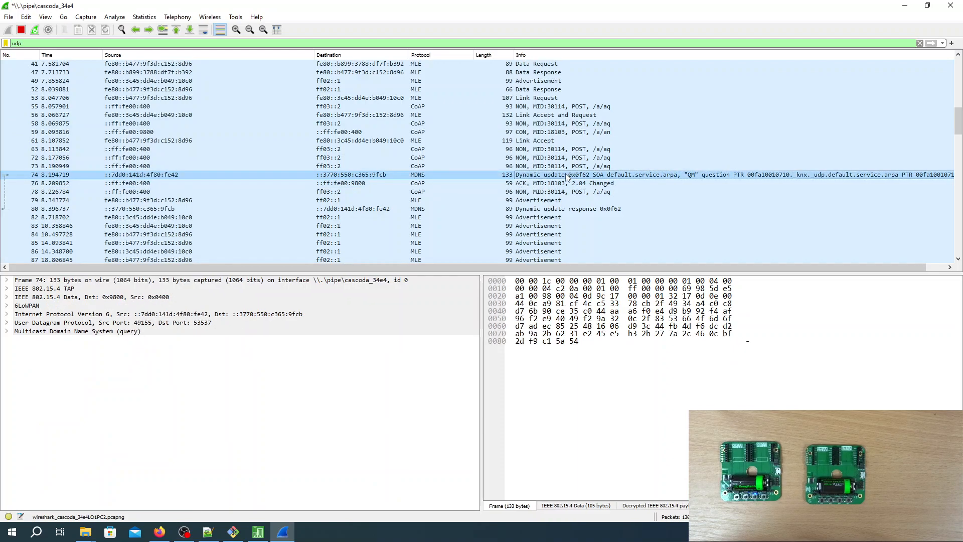
# Step: Inspect undecryptable OSCORE retransmission 110, then switch to the ETS project
pyautogui.moveTo(958, 120); pyautogui.dragTo(958, 243)
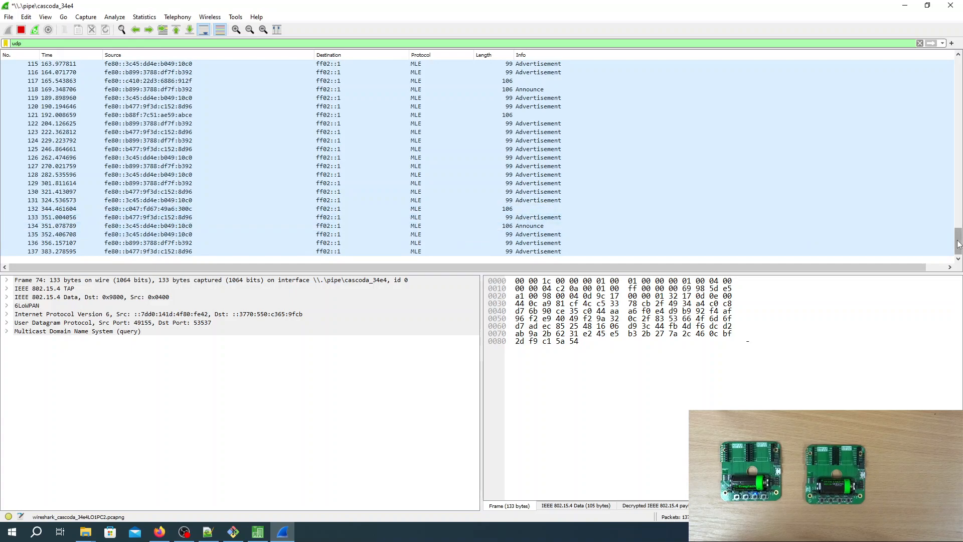
pyautogui.scroll(1, 961, 230)
pyautogui.scroll(3, 961, 229)
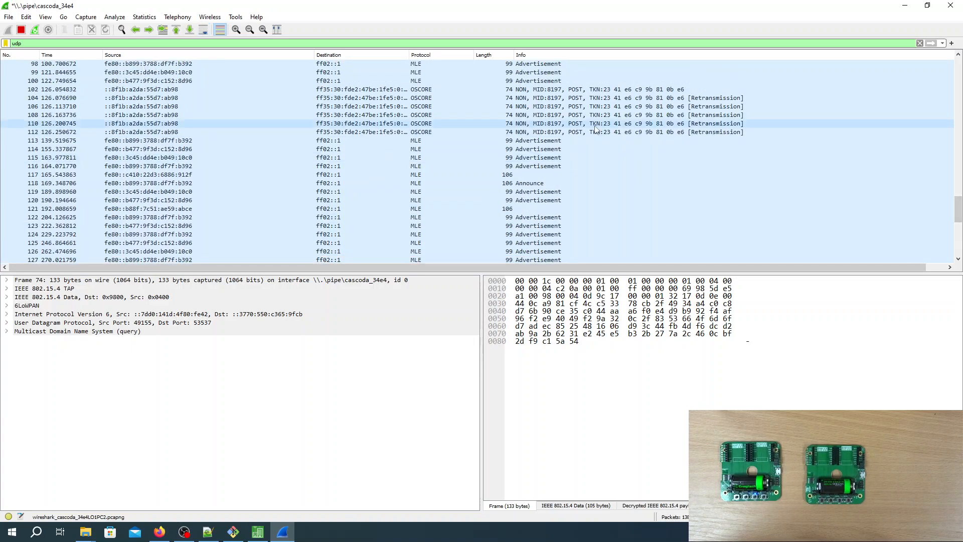
pyautogui.click(437, 123)
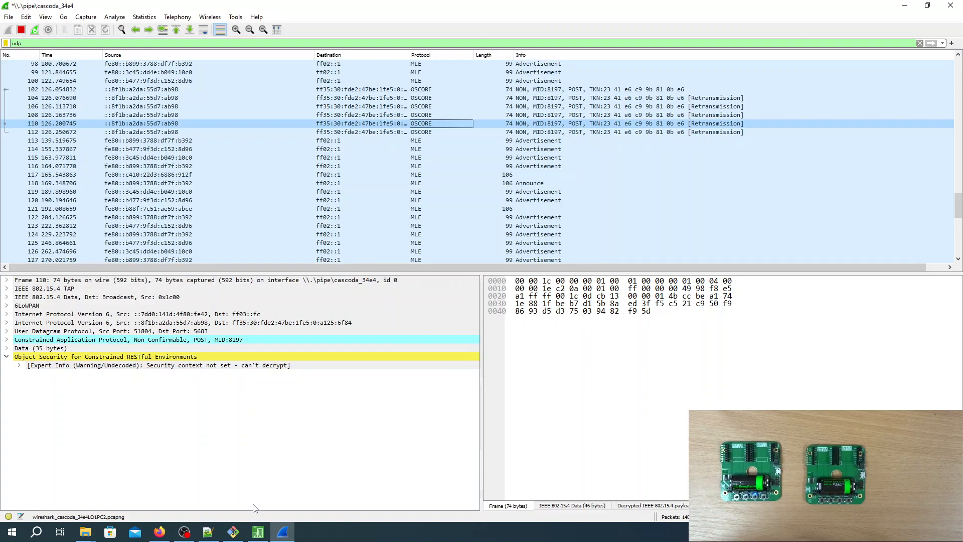
pyautogui.click(257, 532)
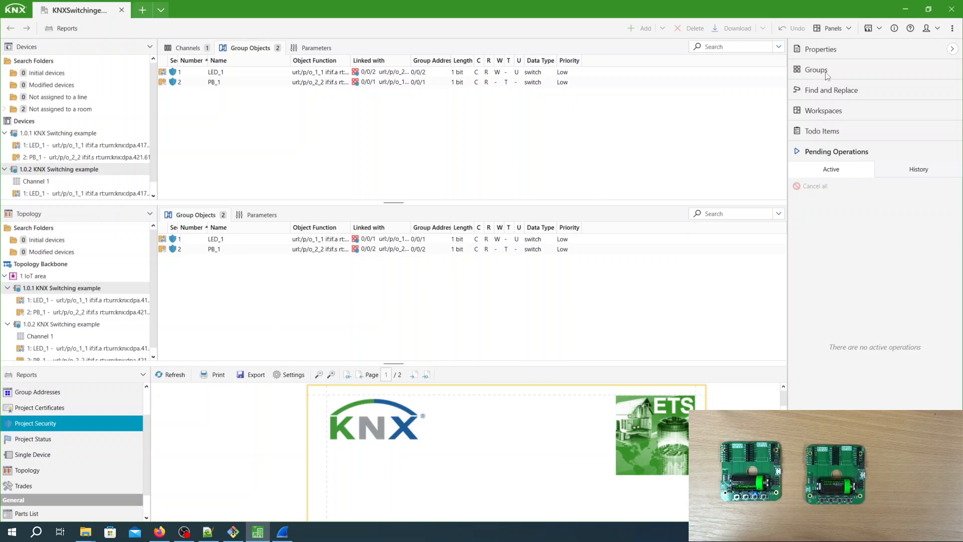
# Step: Add a second Reports panel at page 2 of Project Security and open Project Security.pdf
pyautogui.click(841, 29)
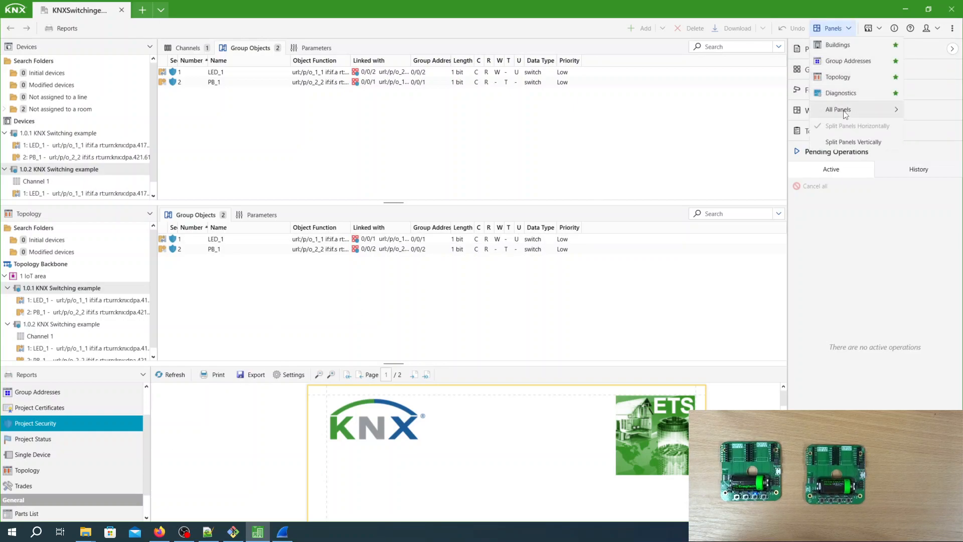
pyautogui.moveTo(848, 109)
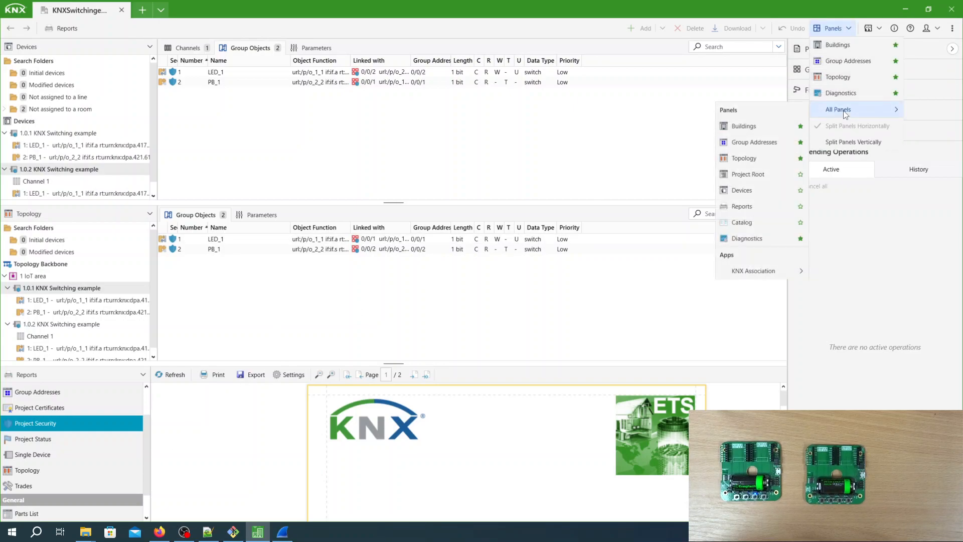
pyautogui.click(750, 210)
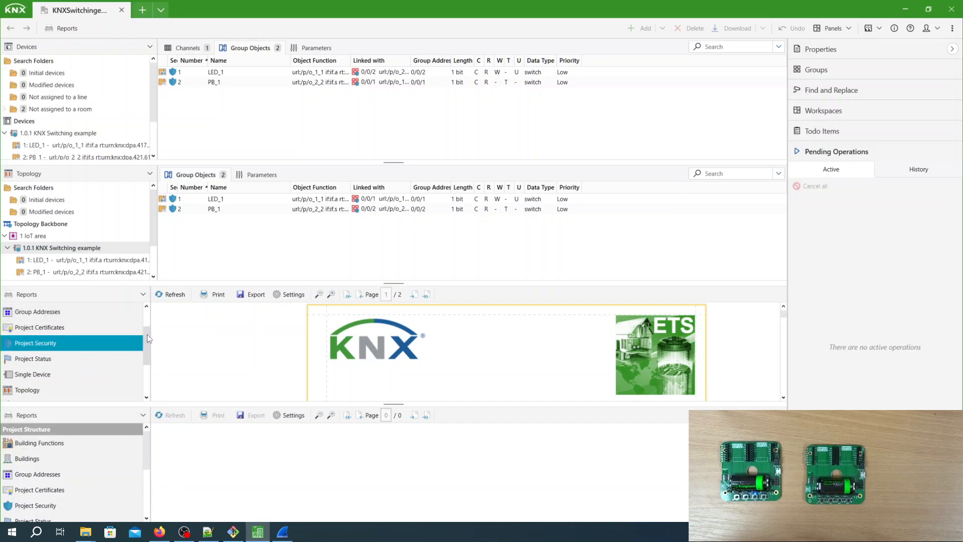
pyautogui.moveTo(147, 334); pyautogui.dragTo(146, 347)
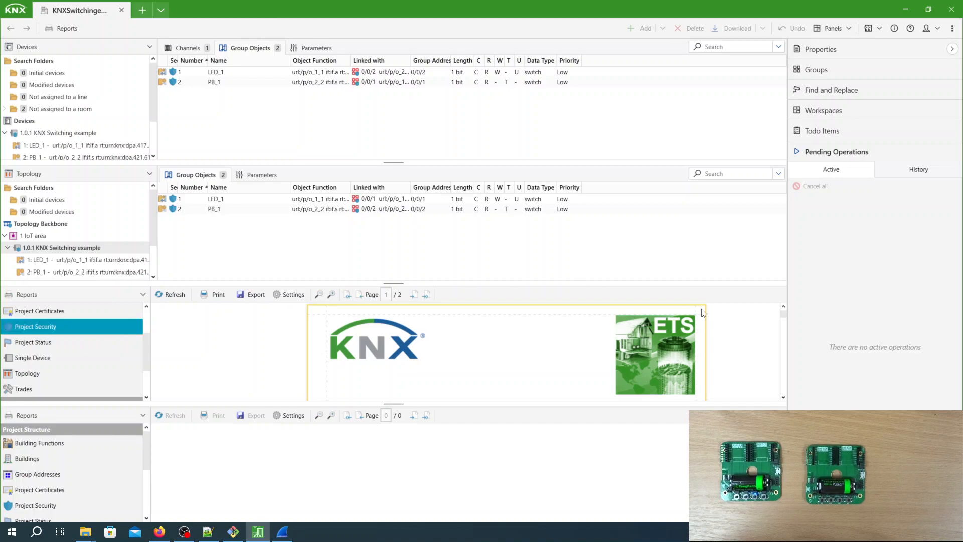
pyautogui.moveTo(784, 313); pyautogui.dragTo(784, 371)
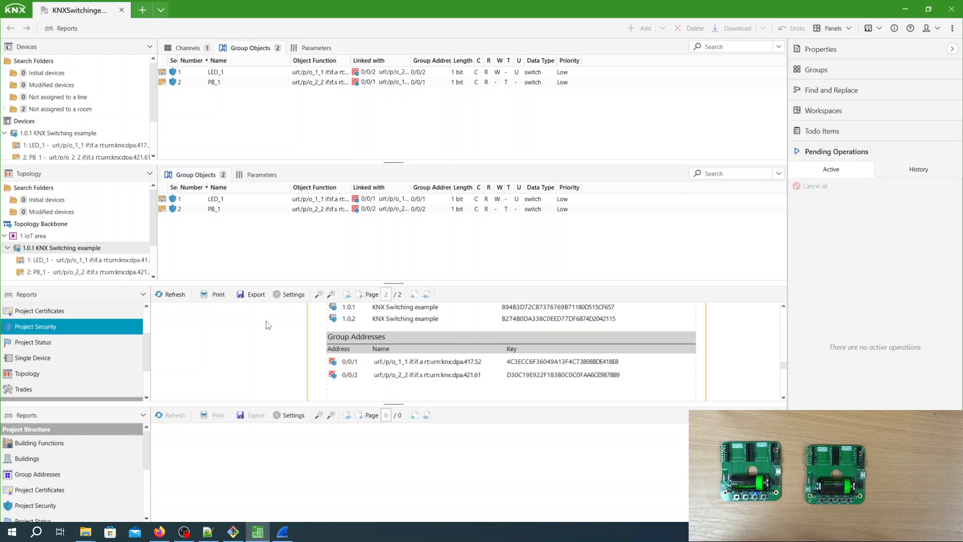
pyautogui.moveTo(86, 536)
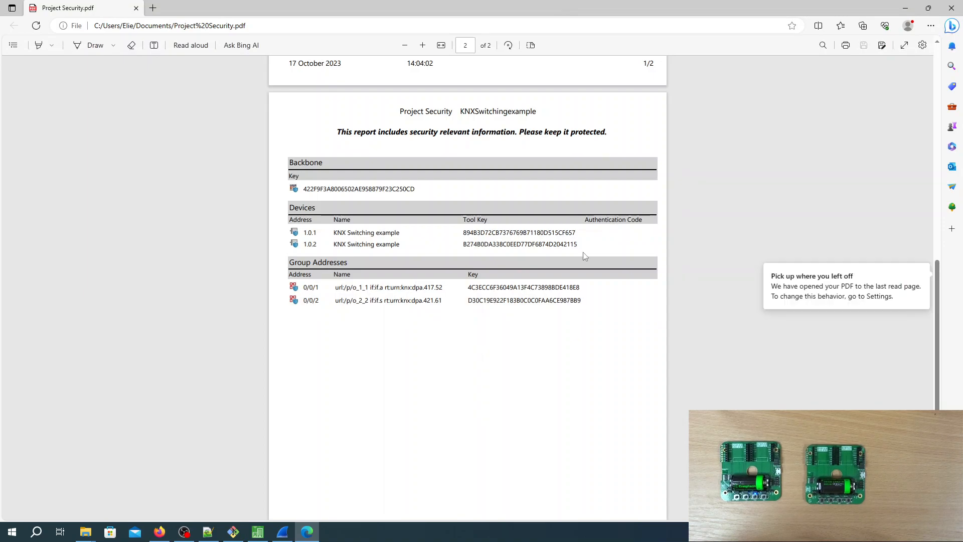
# Step: Copy the group address 0/0/1 key from Project Security.pdf and return to Wireshark
pyautogui.scroll(1, 933, 360)
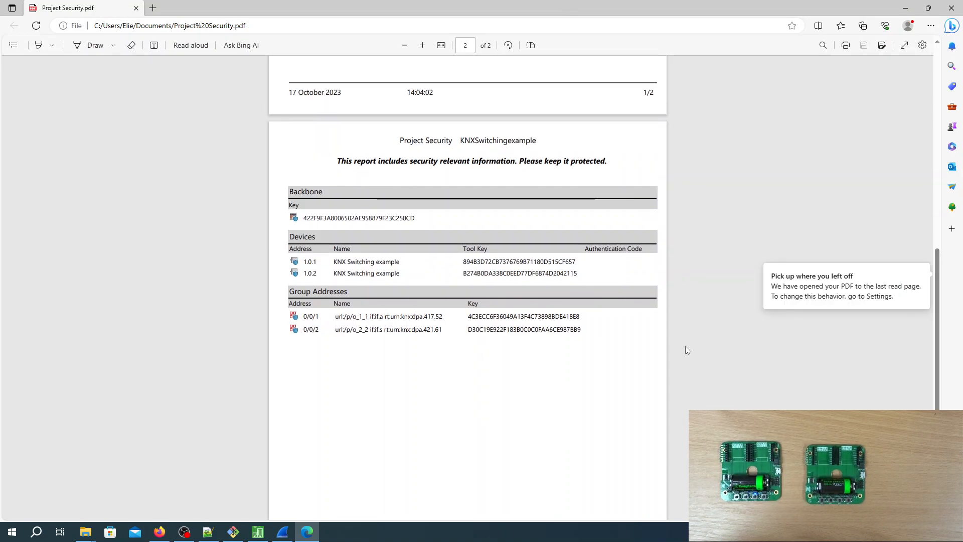
pyautogui.doubleClick(523, 317)
pyautogui.doubleClick(512, 332)
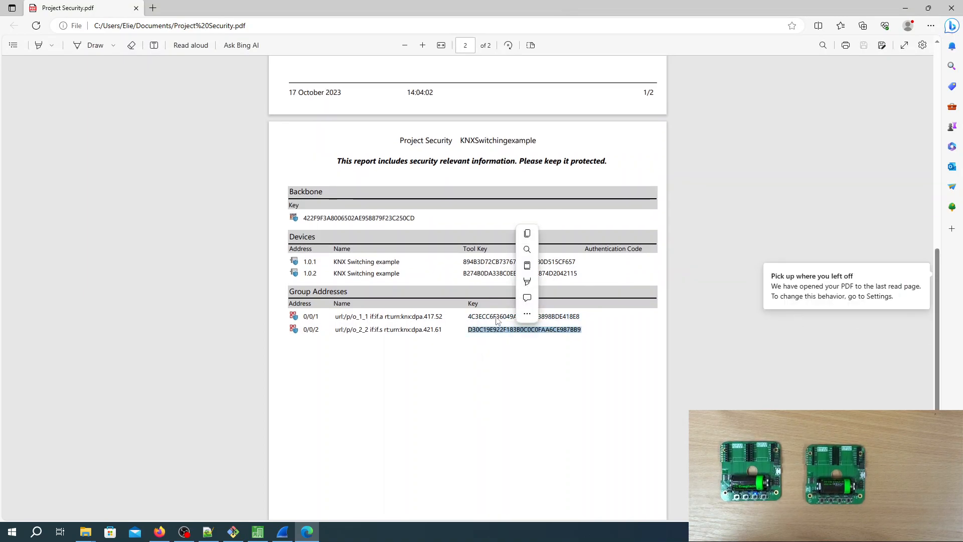
pyautogui.doubleClick(498, 317)
pyautogui.doubleClick(497, 317)
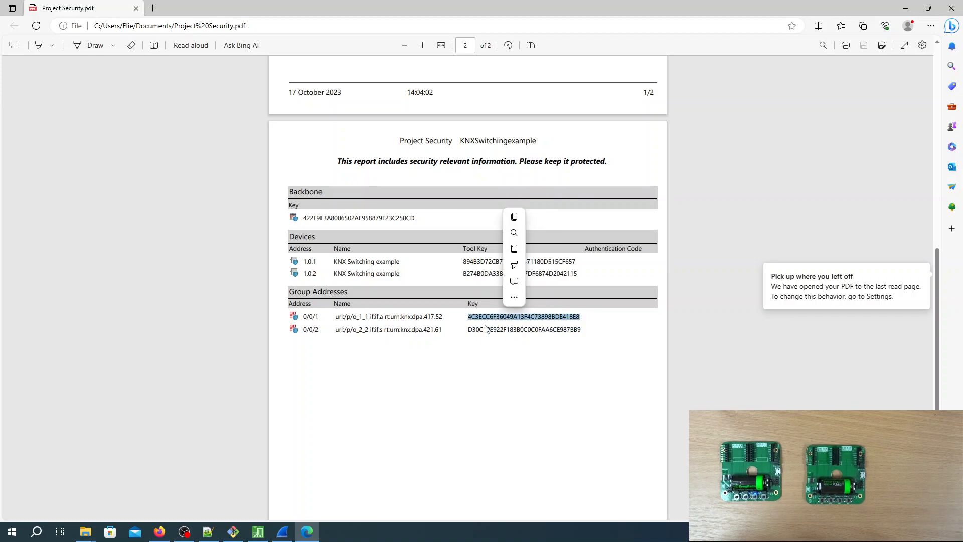
pyautogui.hotkey('ctrl', 'c')
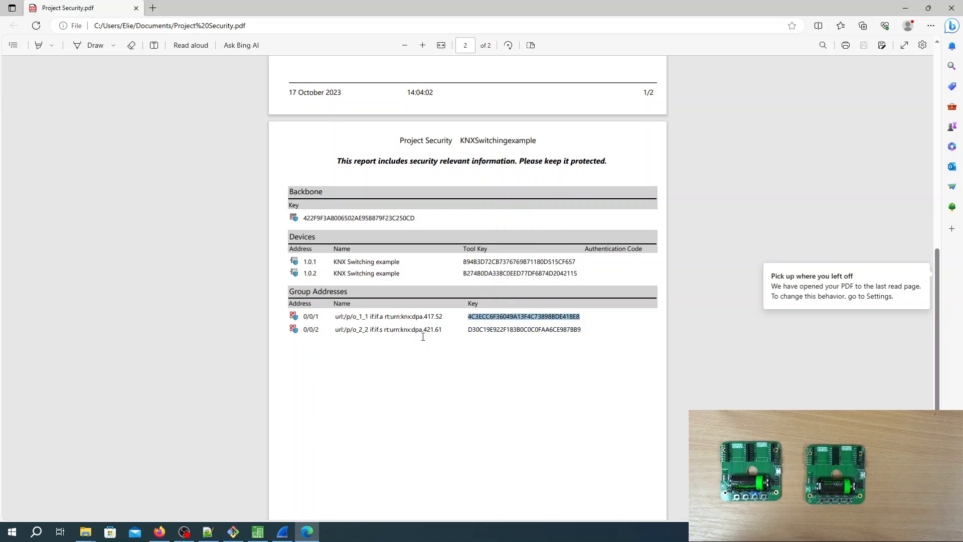
pyautogui.doubleClick(496, 314)
pyautogui.doubleClick(486, 330)
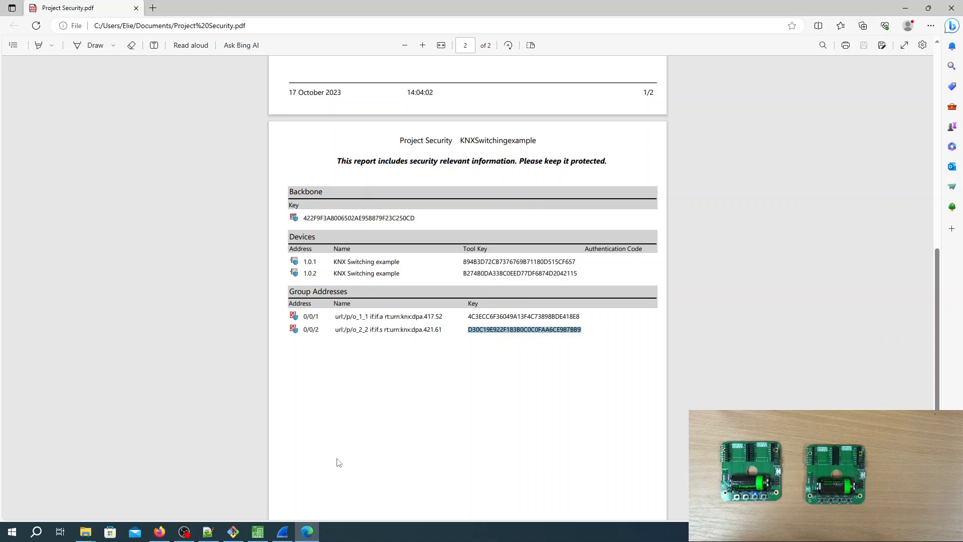
pyautogui.click(282, 532)
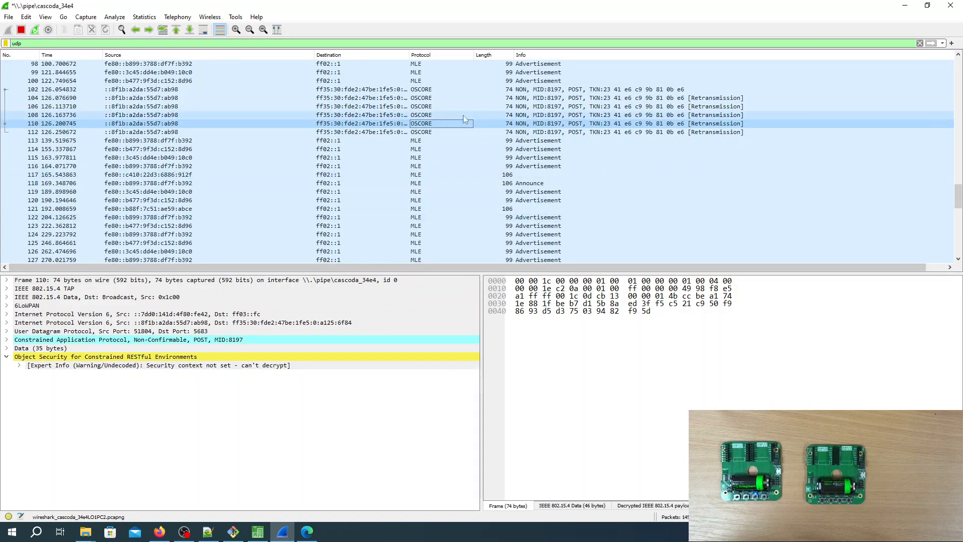
# Step: Expand frame 148's CoAP OSCORE option to Key ID 0002, then bring back the PDF
pyautogui.moveTo(958, 207); pyautogui.dragTo(956, 254)
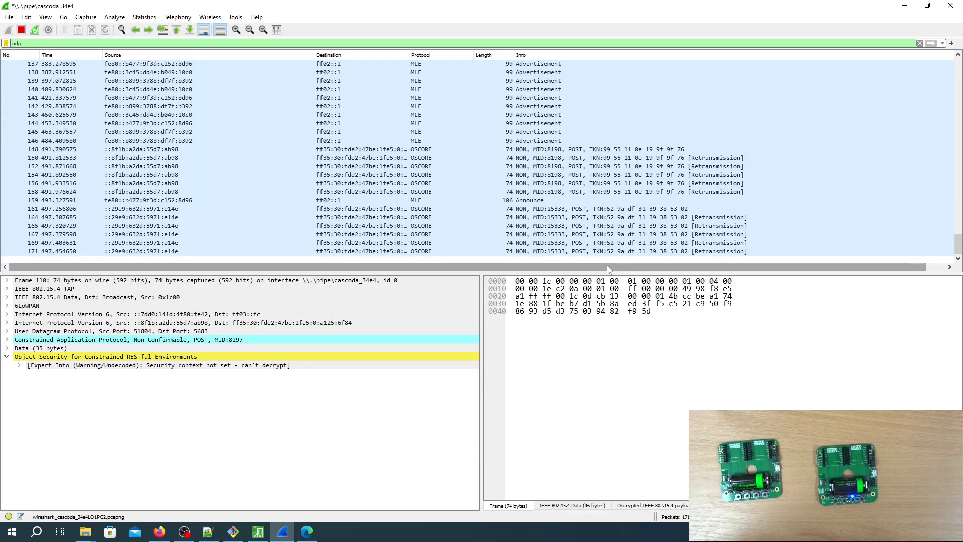
pyautogui.click(556, 150)
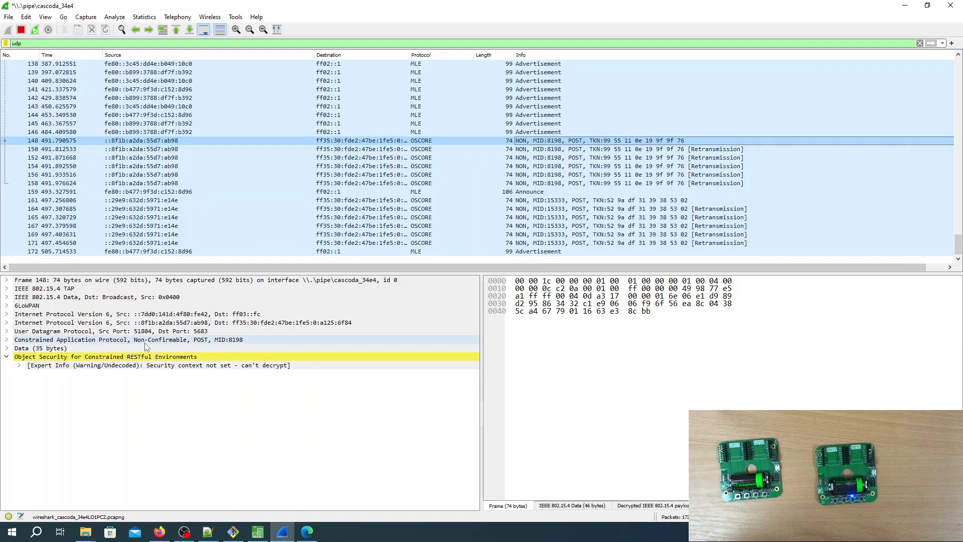
pyautogui.click(88, 340)
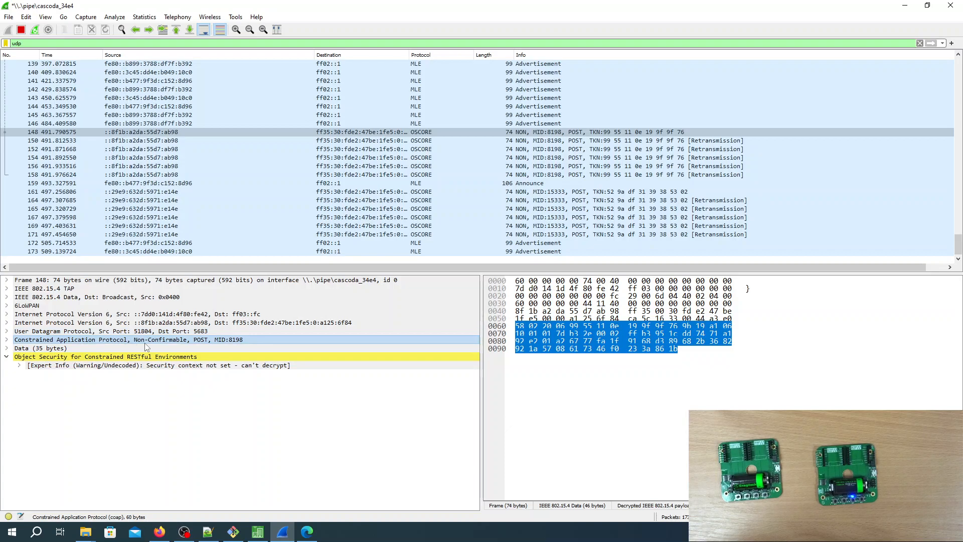
pyautogui.click(7, 340)
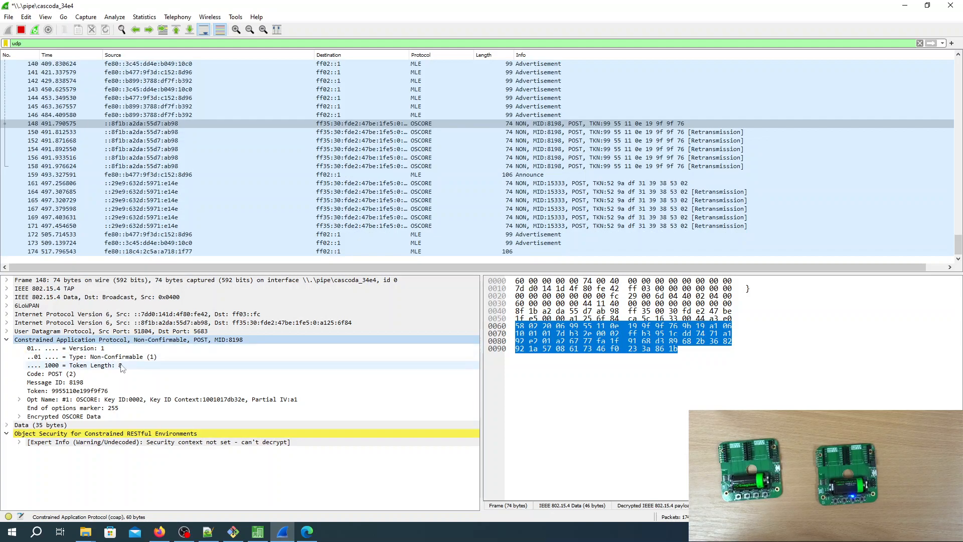
pyautogui.click(129, 401)
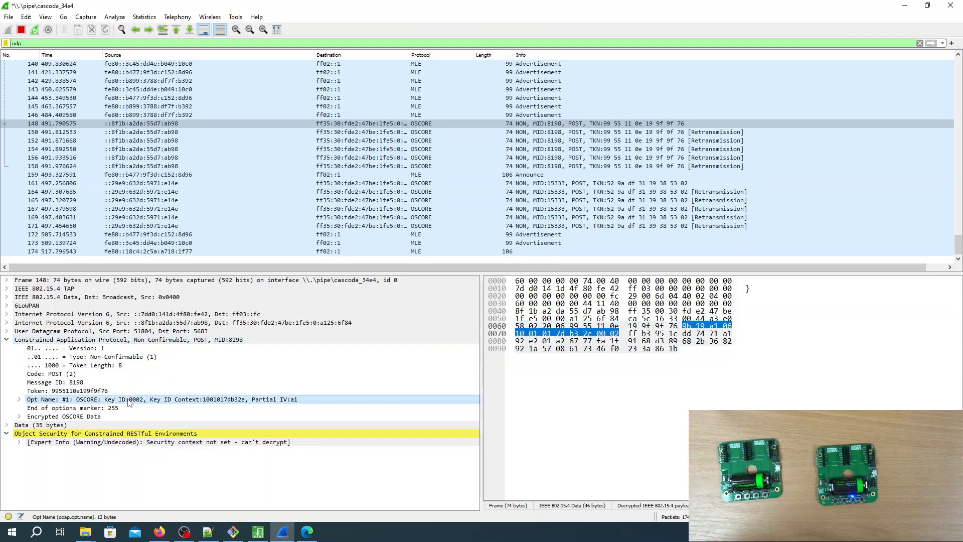
pyautogui.click(21, 400)
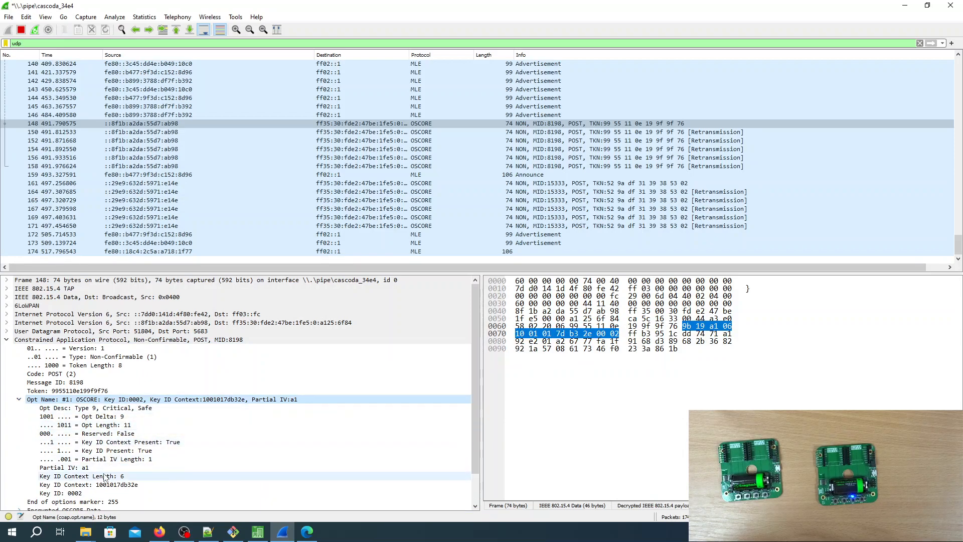
pyautogui.click(83, 494)
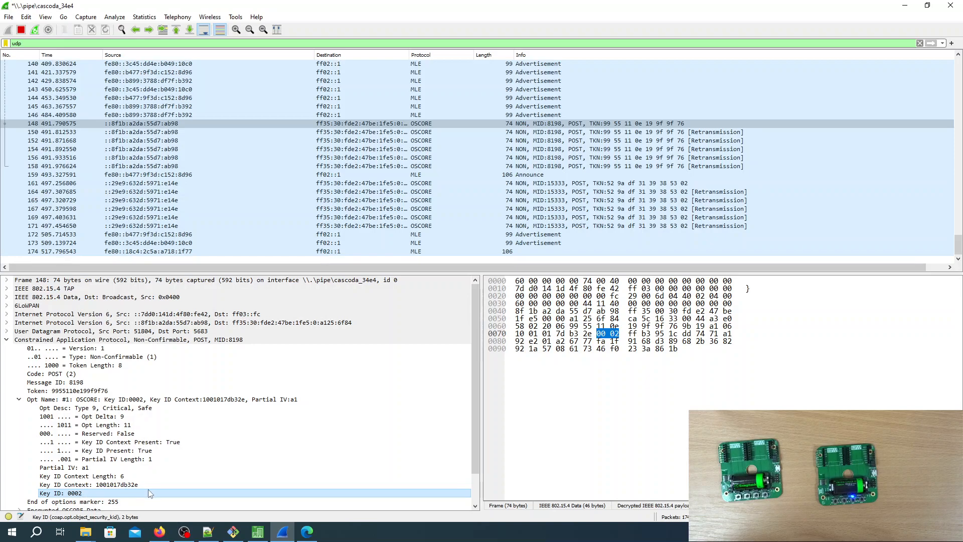
pyautogui.click(315, 536)
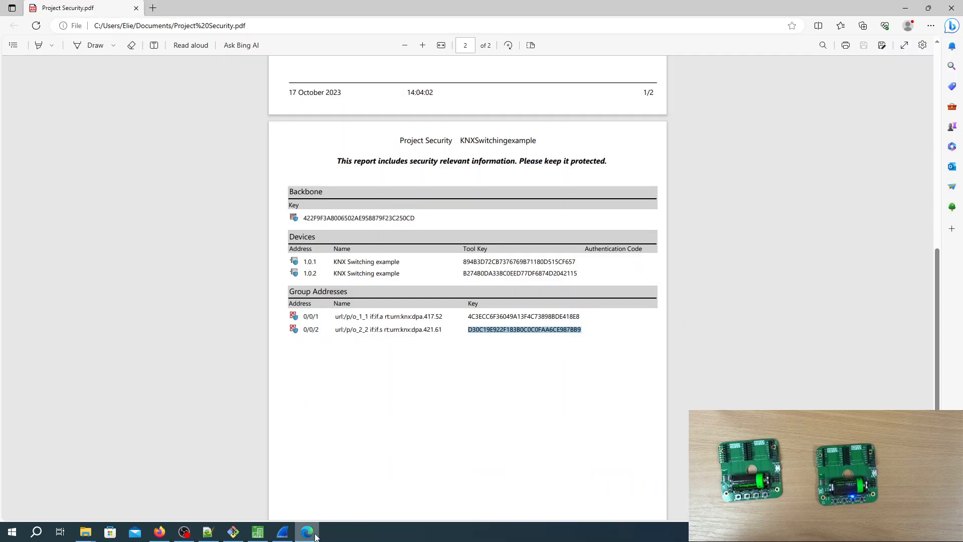
# Step: Copy the 0/0/2 group key from Project Security.pdf and return to Wireshark
pyautogui.doubleClick(514, 331)
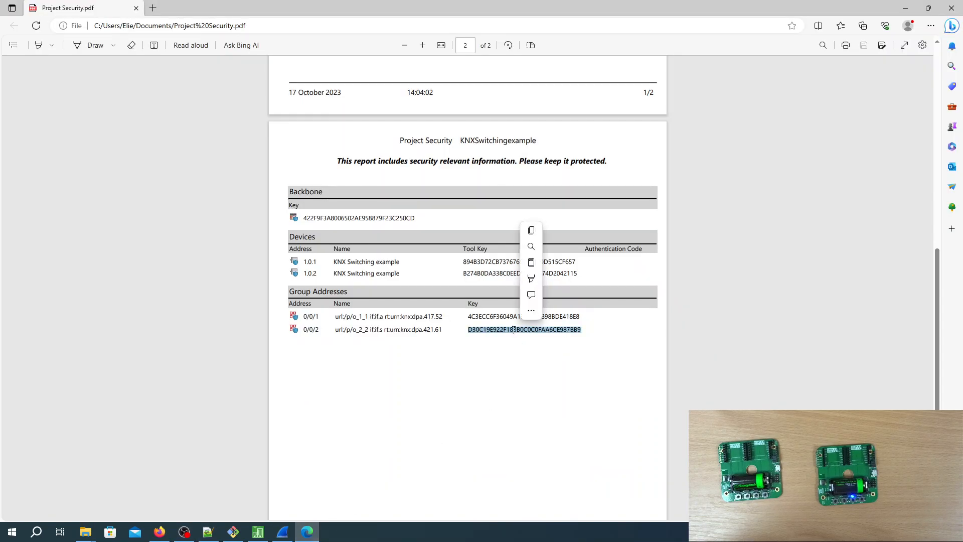
pyautogui.doubleClick(514, 329)
pyautogui.hotkey('ctrl', 'c')
pyautogui.click(282, 532)
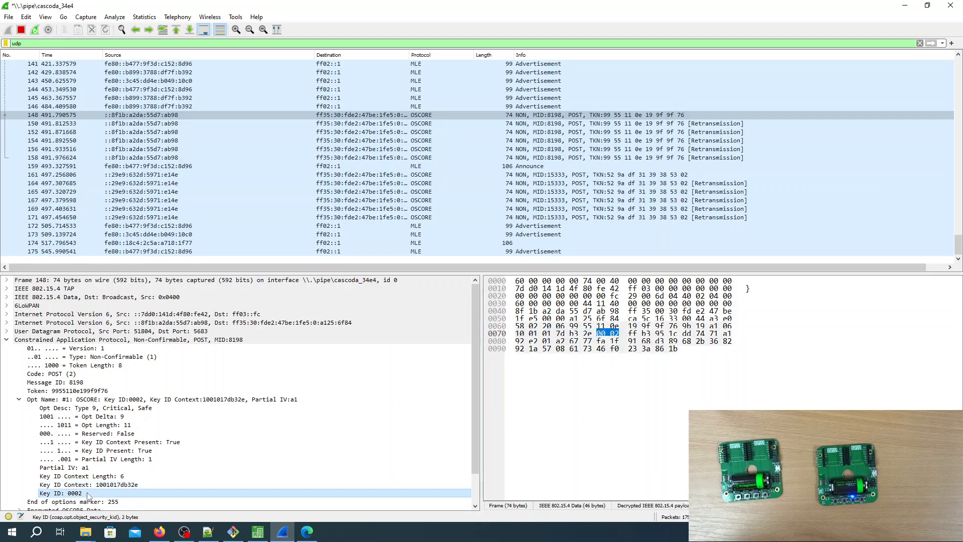
# Step: Open the OSCORE Security Contexts list from packet 148's protocol preferences
pyautogui.click(88, 485)
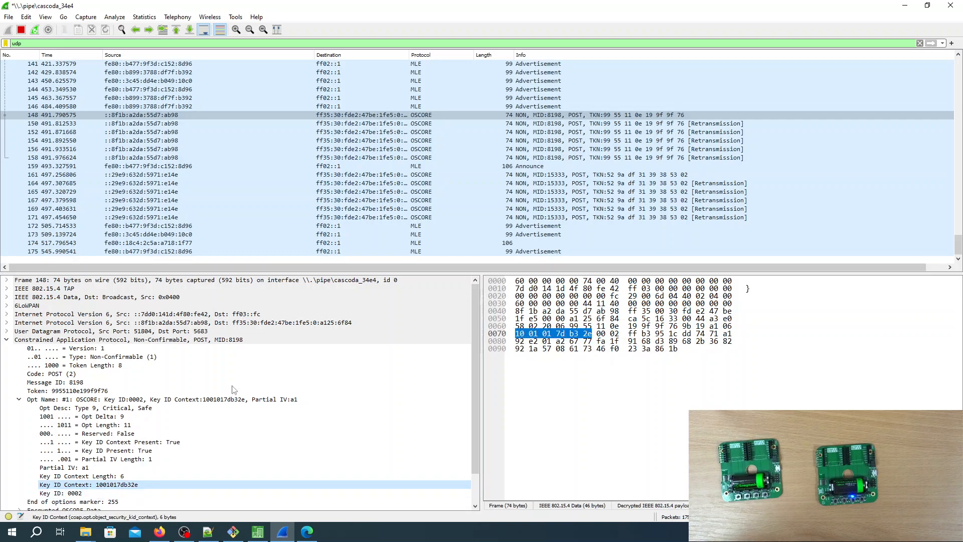
pyautogui.click(442, 117)
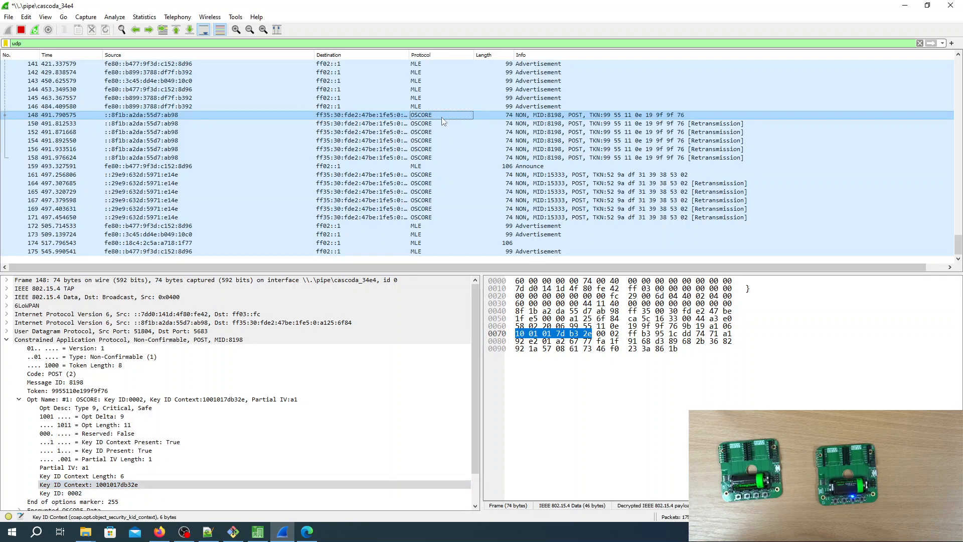
pyautogui.rightClick(442, 118)
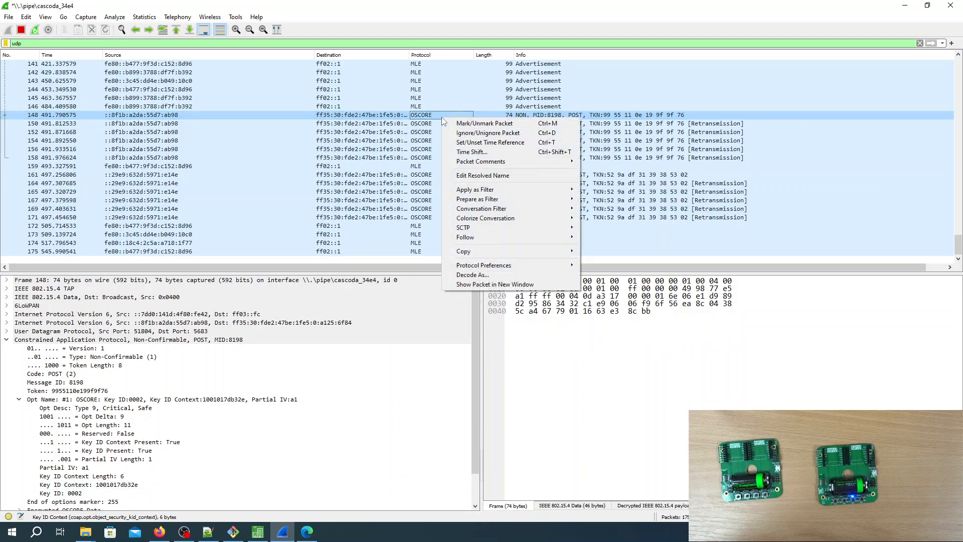
pyautogui.moveTo(503, 271)
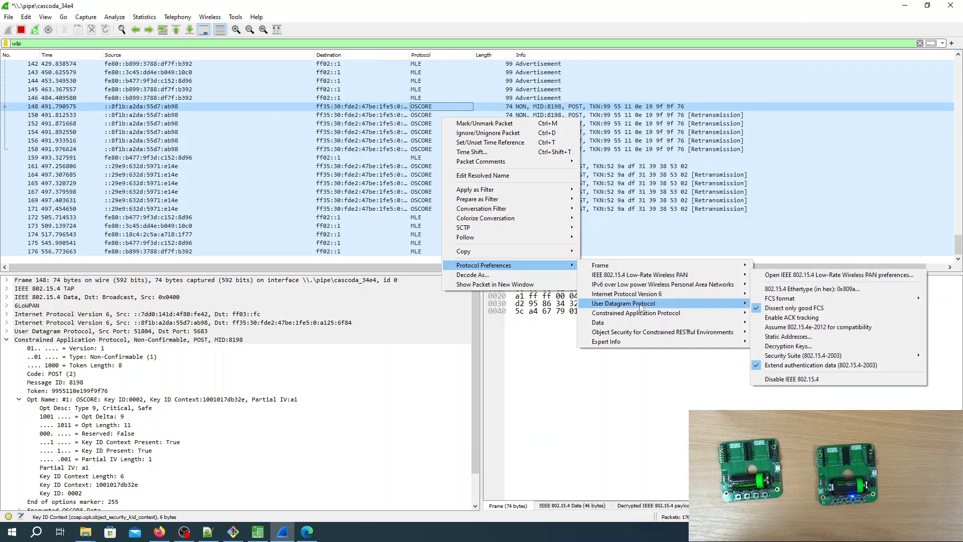
pyautogui.moveTo(644, 333)
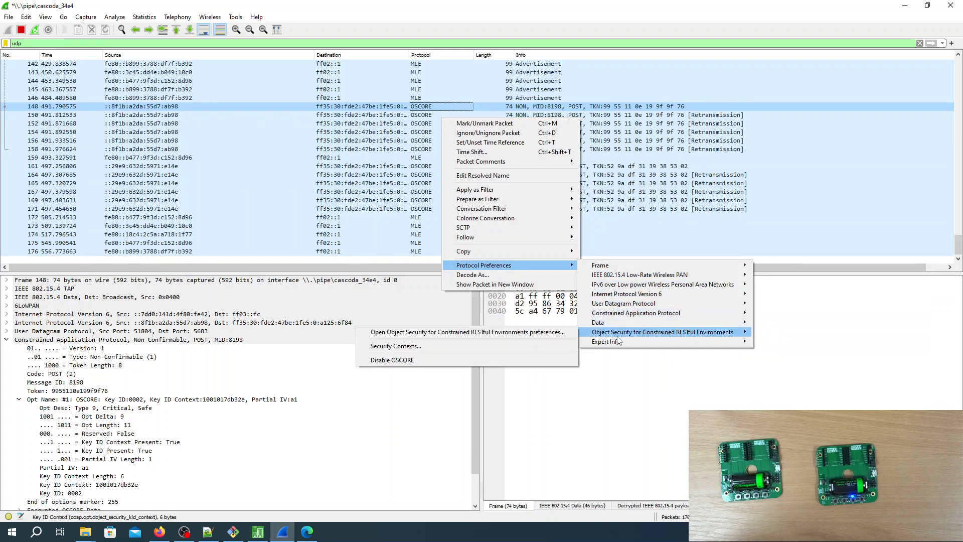
pyautogui.click(506, 346)
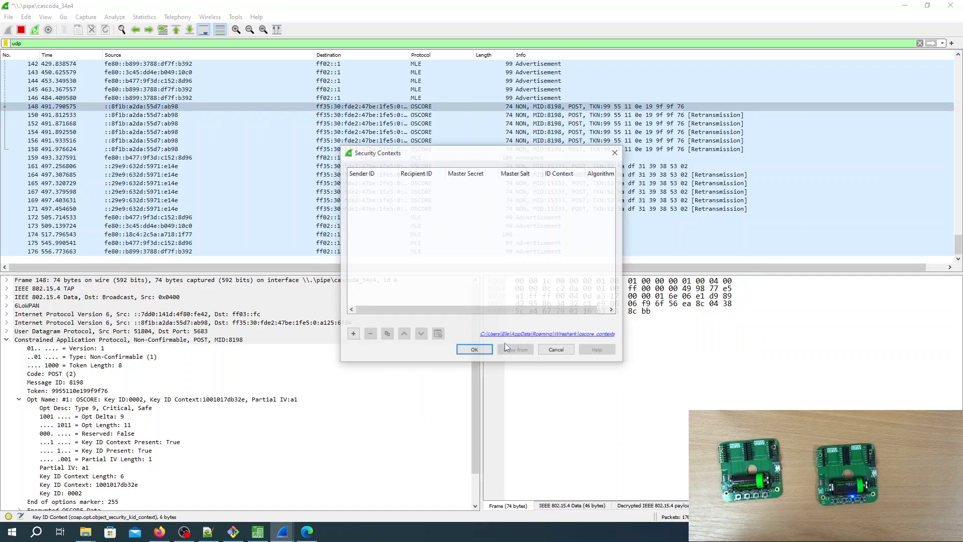
# Step: Add a context with the 0/0/2 key as master secret, Sender ID 0002, AES-CCM-16-64-128
pyautogui.click(353, 334)
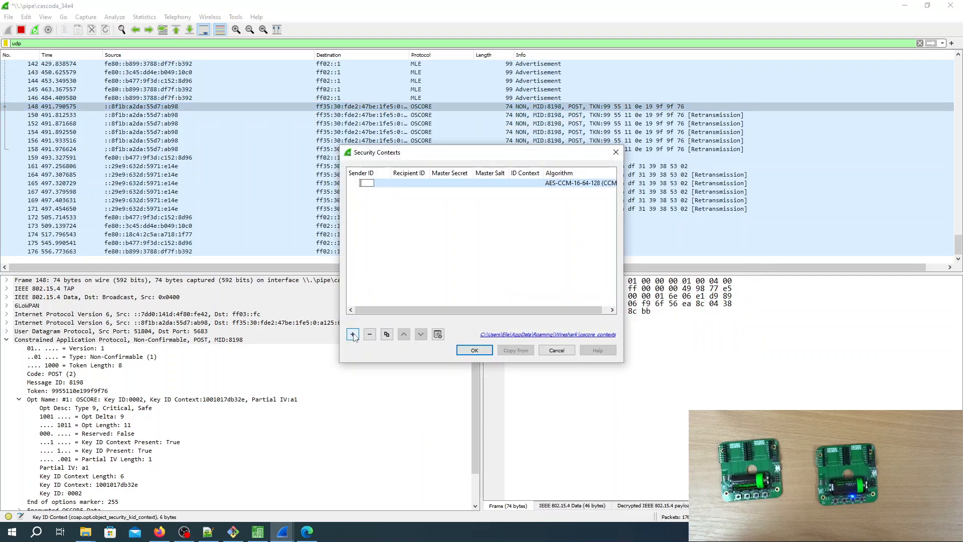
pyautogui.doubleClick(444, 184)
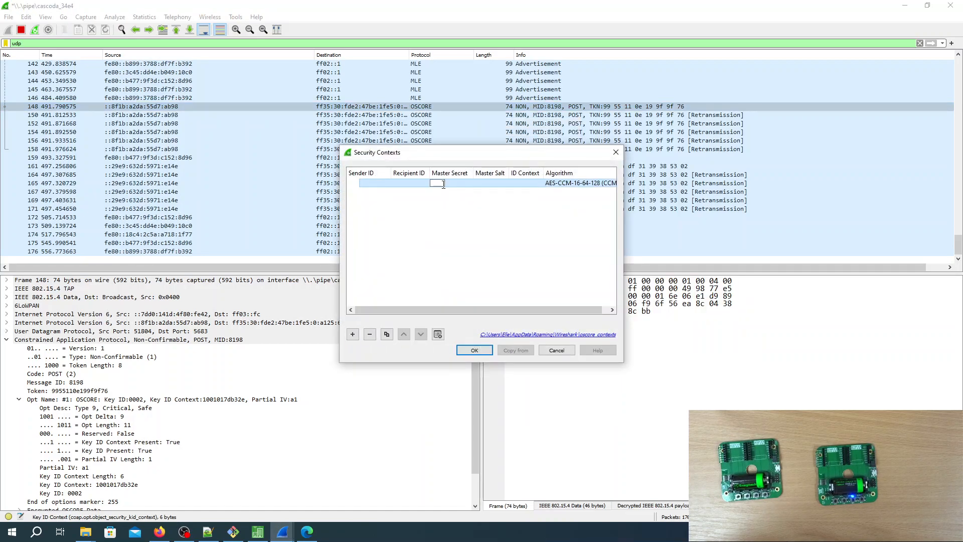
pyautogui.hotkey('ctrl', 'v')
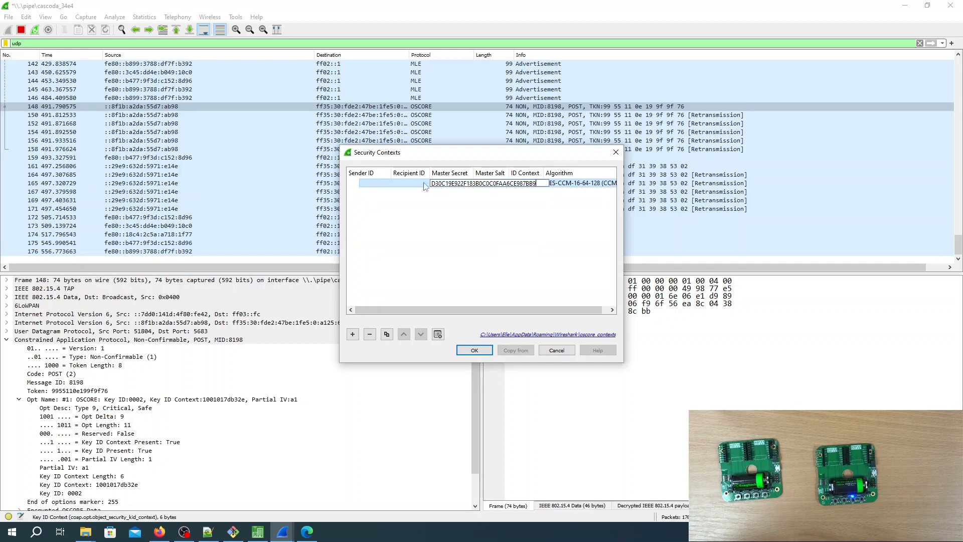
pyautogui.click(367, 183)
pyautogui.click(366, 183)
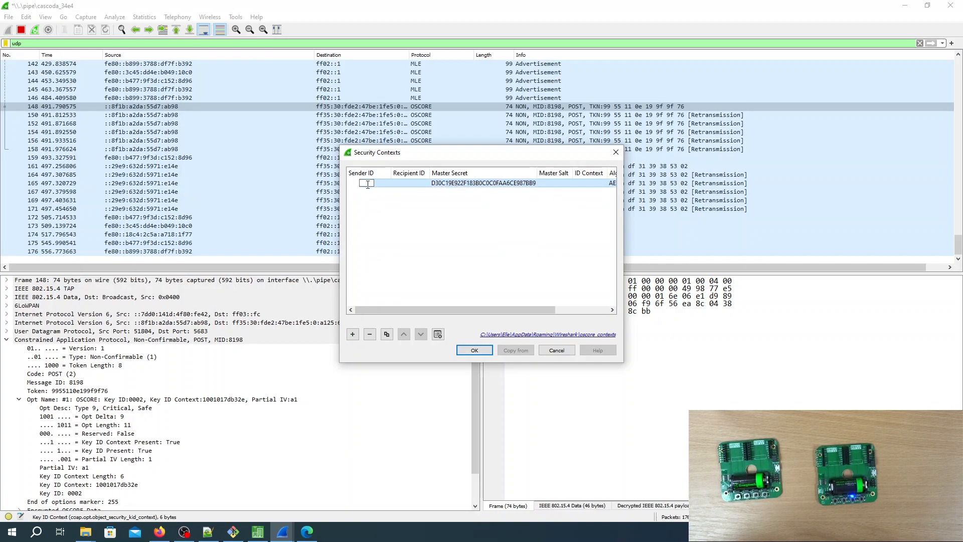
pyautogui.write('0002')
pyautogui.moveTo(474, 310); pyautogui.dragTo(514, 311)
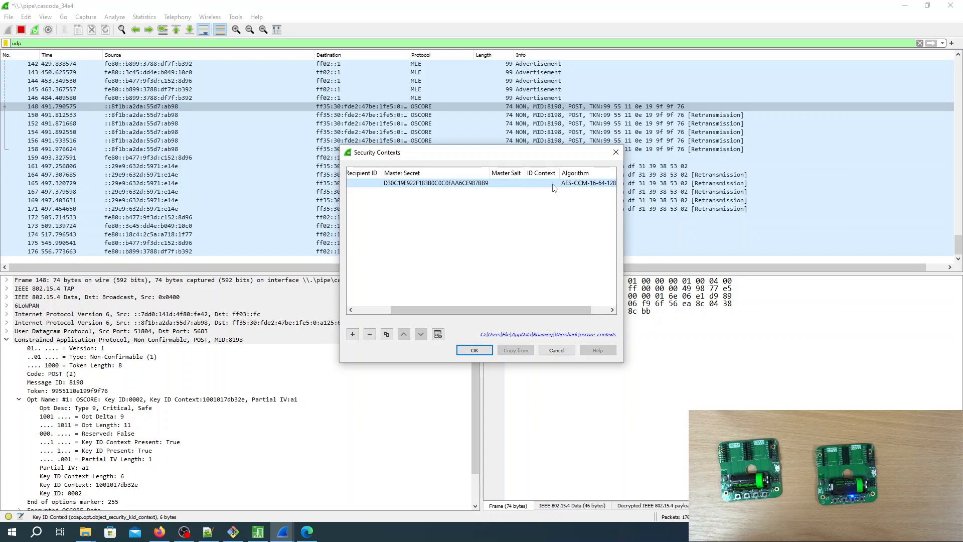
pyautogui.click(465, 350)
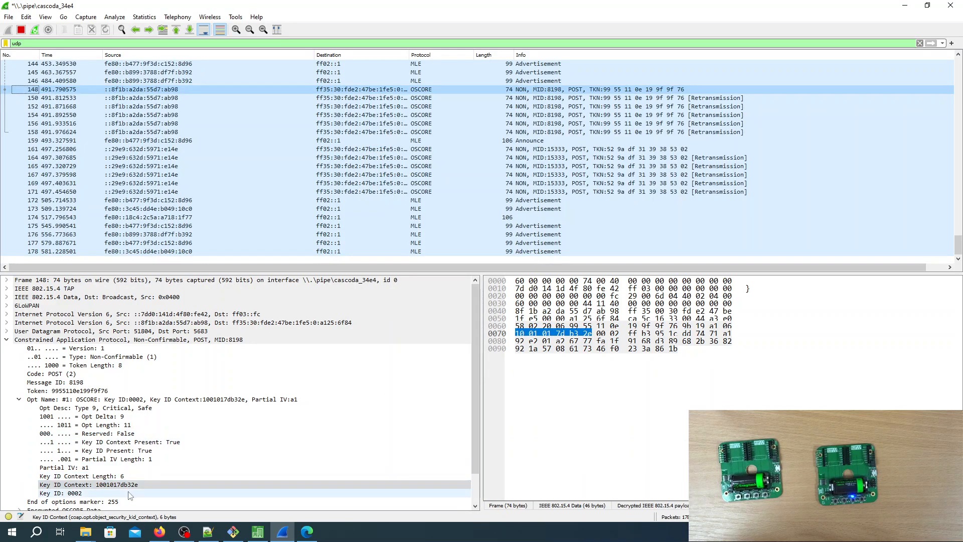
# Step: Copy packet 148's Key ID Context value 1001017db32e
pyautogui.rightClick(102, 488)
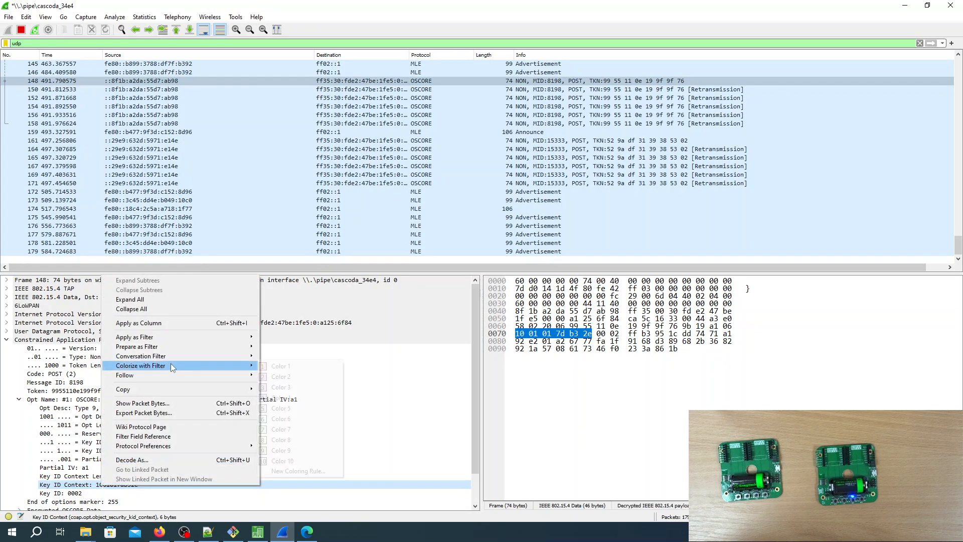
pyautogui.moveTo(168, 390)
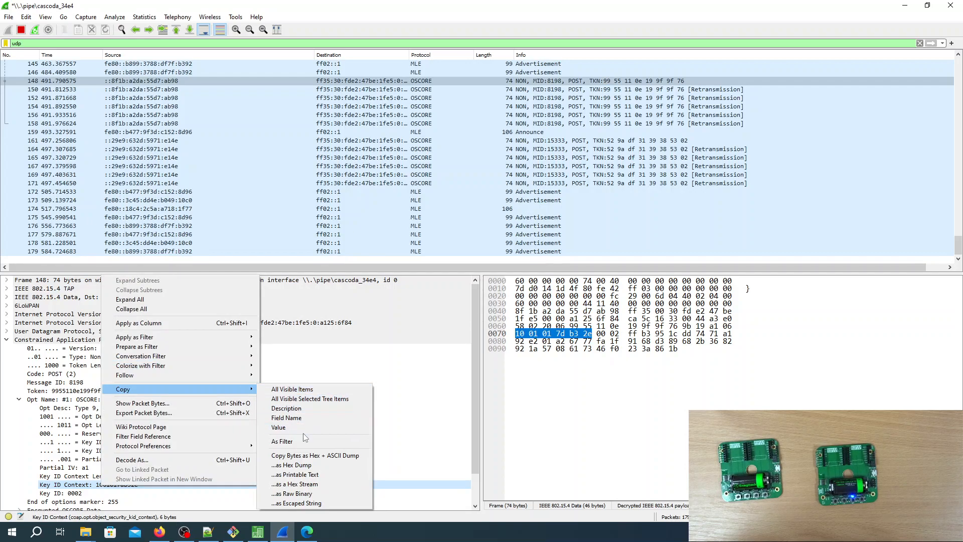
pyautogui.click(309, 420)
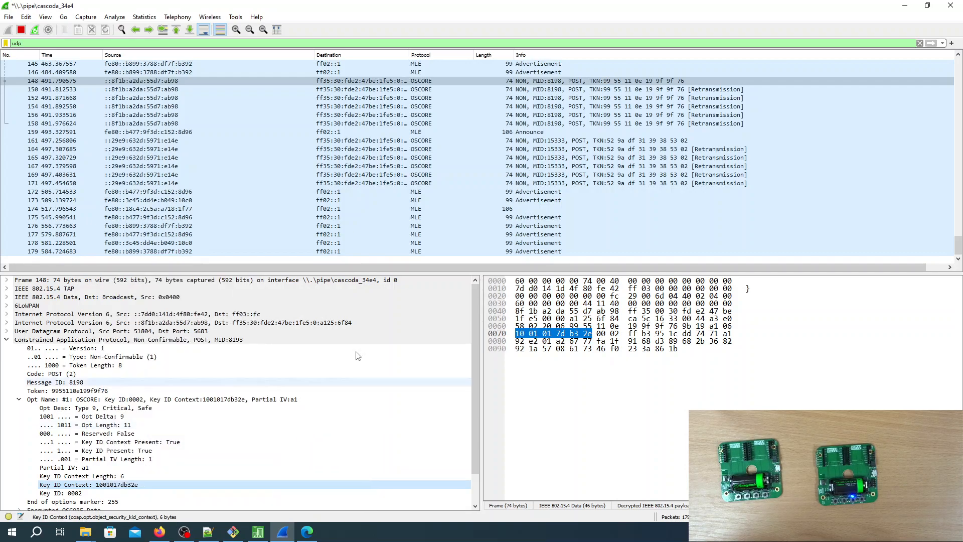
# Step: Paste 1001017db32e into the OSCORE security context's ID Context and save it
pyautogui.rightClick(458, 83)
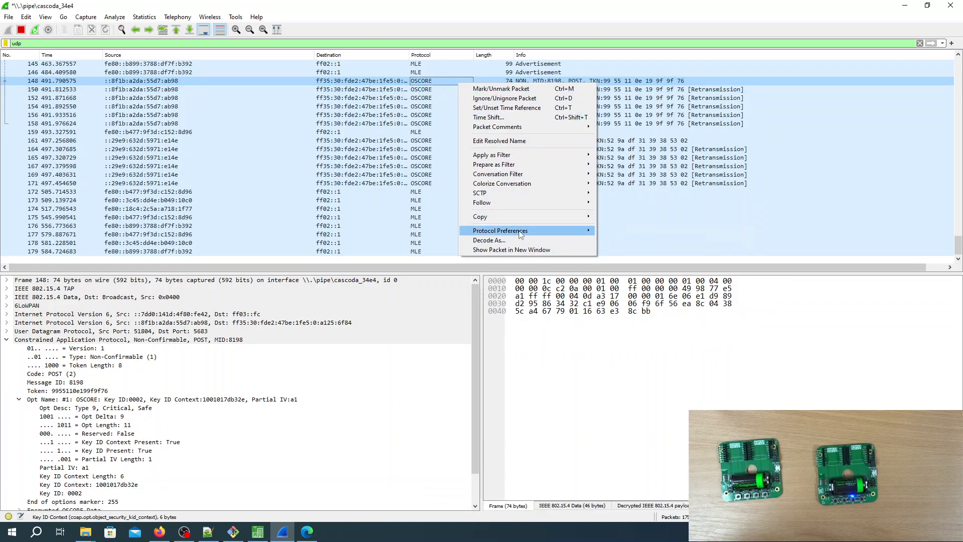
pyautogui.moveTo(582, 232)
pyautogui.moveTo(614, 300)
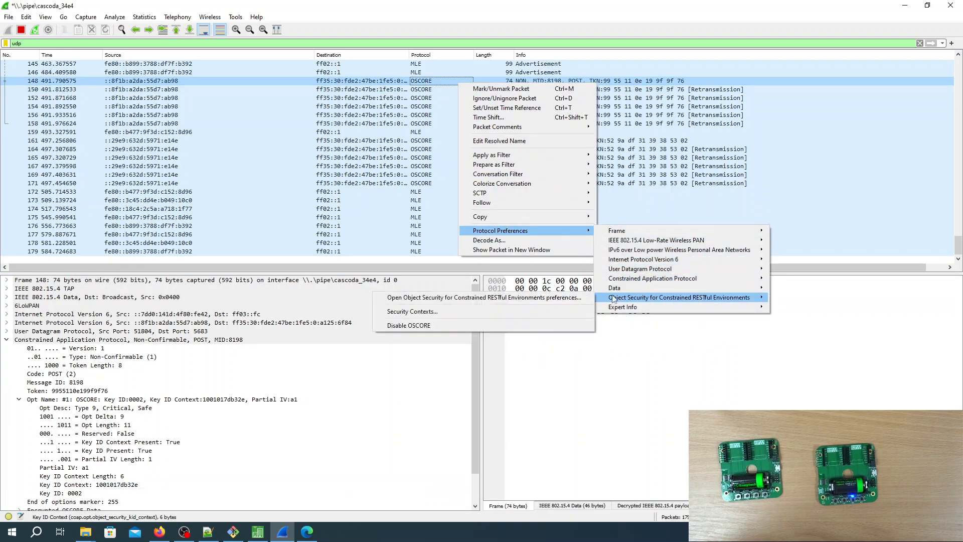
pyautogui.click(522, 311)
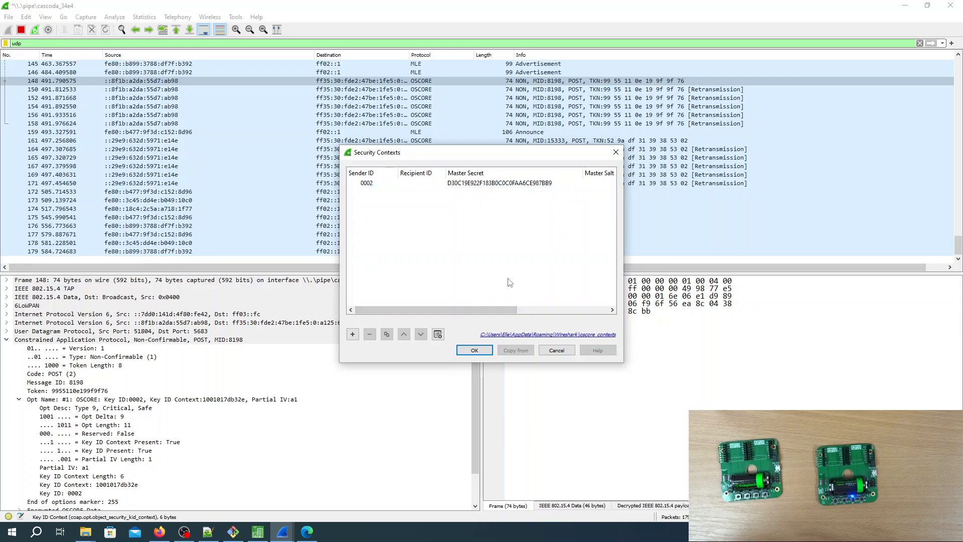
pyautogui.moveTo(487, 310); pyautogui.dragTo(538, 311)
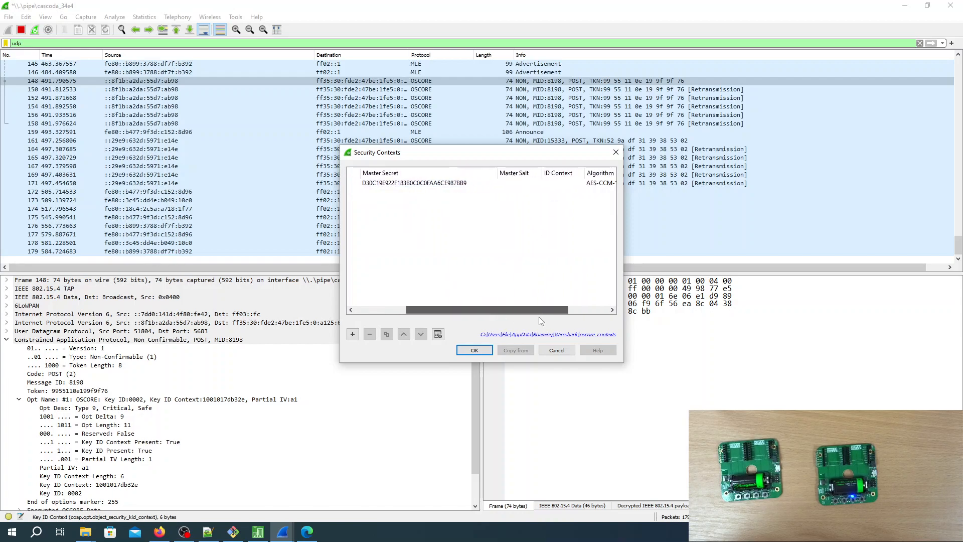
pyautogui.doubleClick(555, 185)
pyautogui.hotkey('ctrl', 'v')
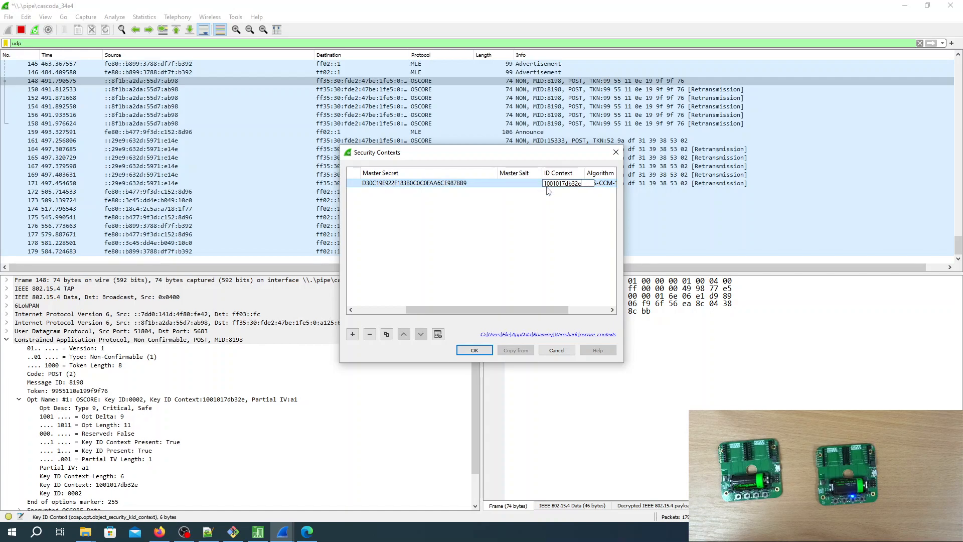
pyautogui.click(474, 353)
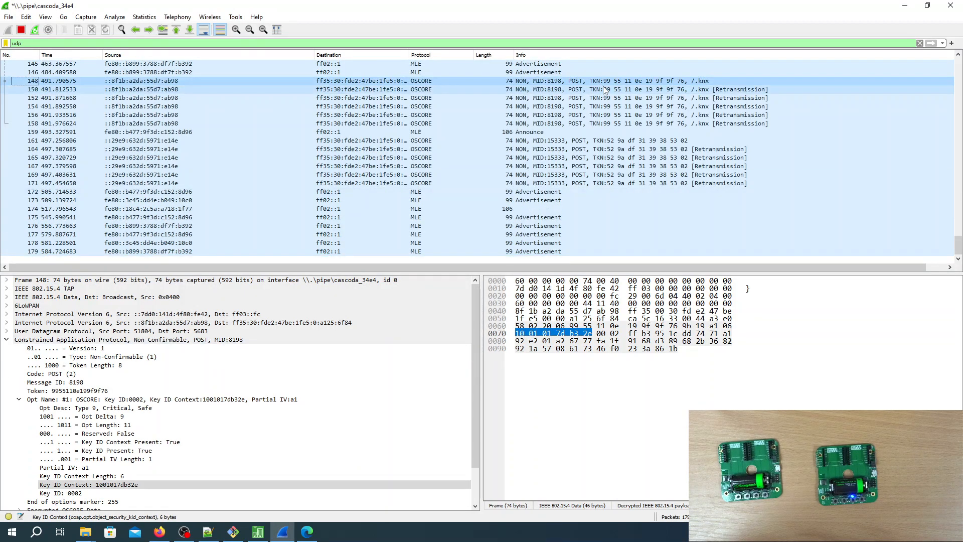
# Step: Select packet 161 and expand its CoAP node to read the OSCORE warning for key ID 0001
pyautogui.click(7, 341)
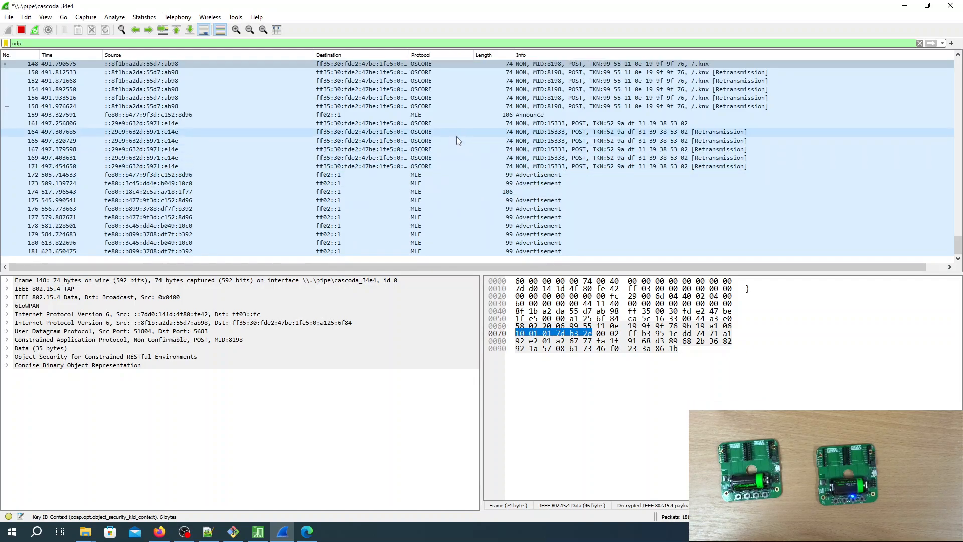
pyautogui.click(448, 125)
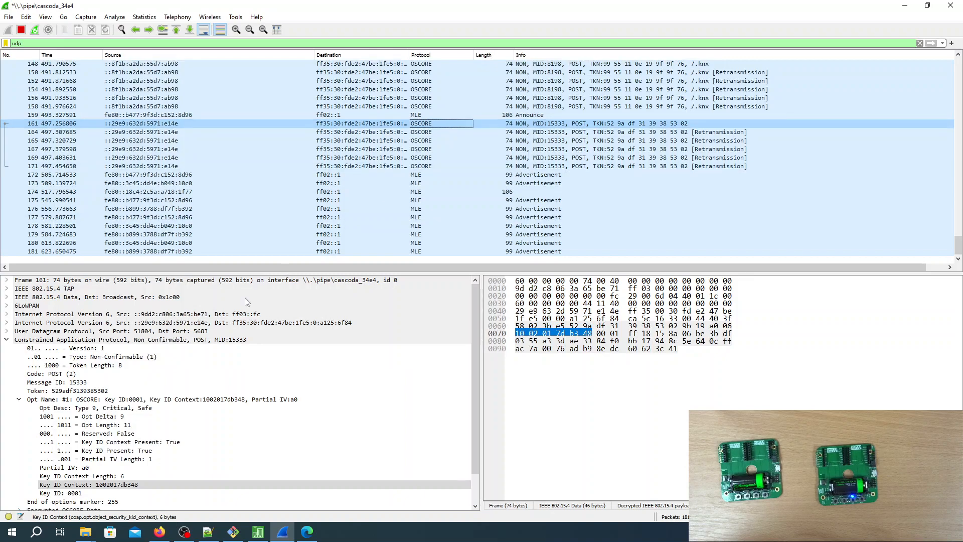
pyautogui.click(6, 340)
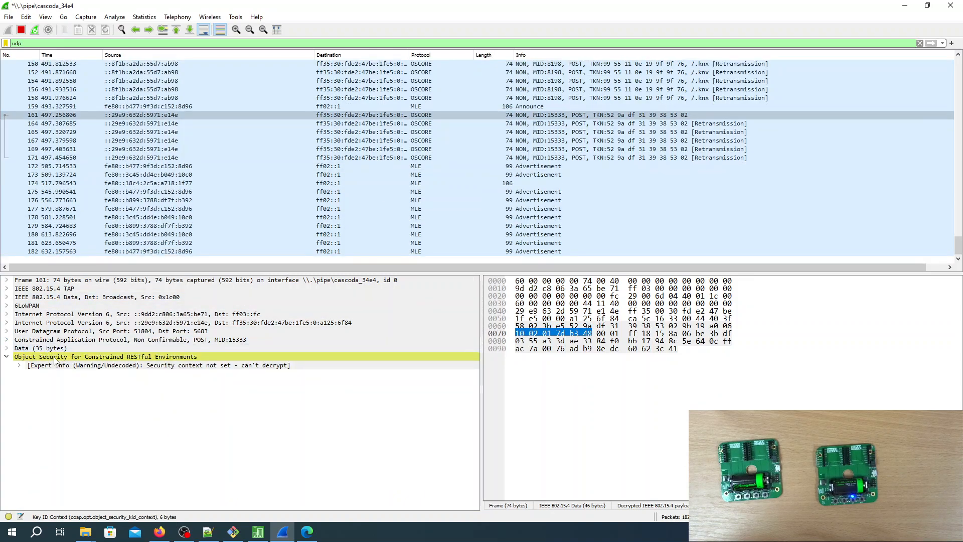
pyautogui.click(6, 341)
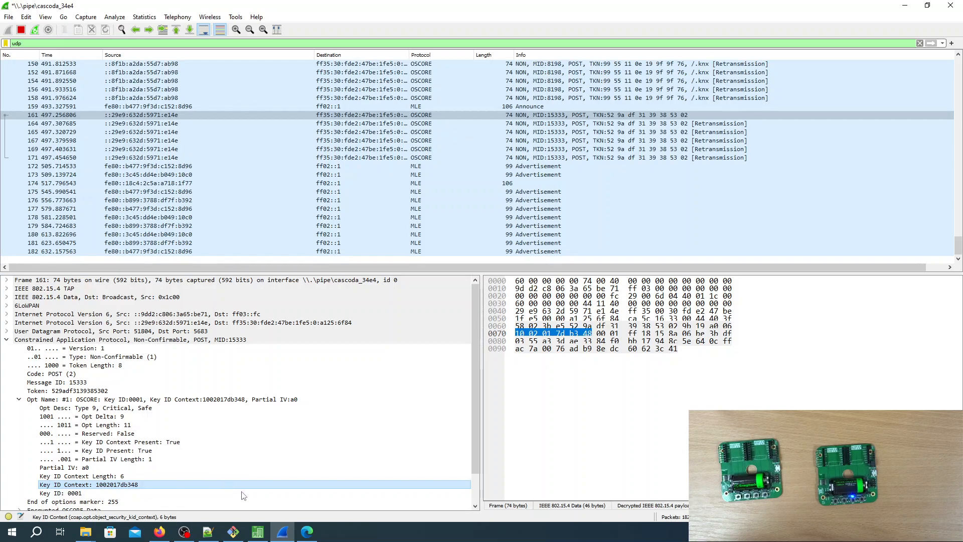
# Step: Copy the 0/0/1 group address key from the Project Security PDF and return to Wireshark
pyautogui.click(159, 532)
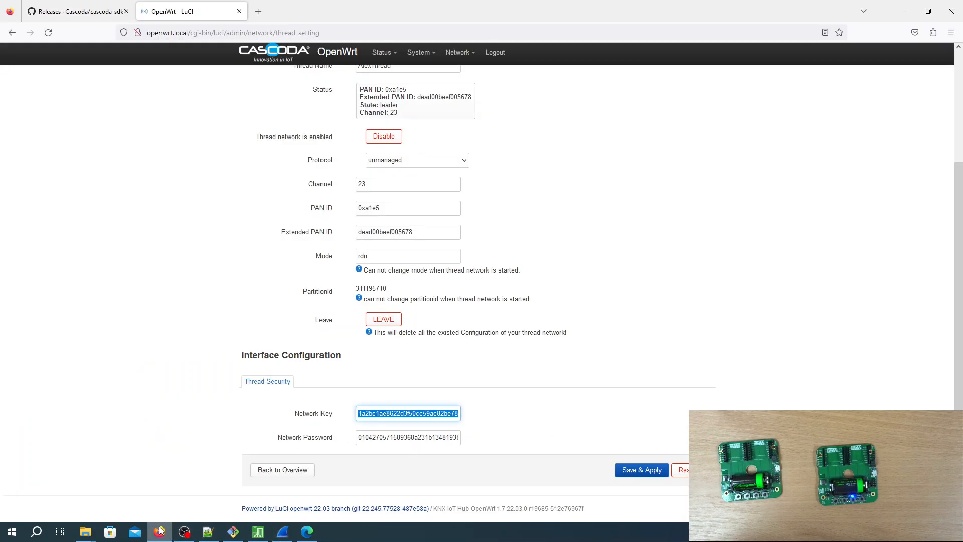
pyautogui.click(183, 532)
pyautogui.click(307, 532)
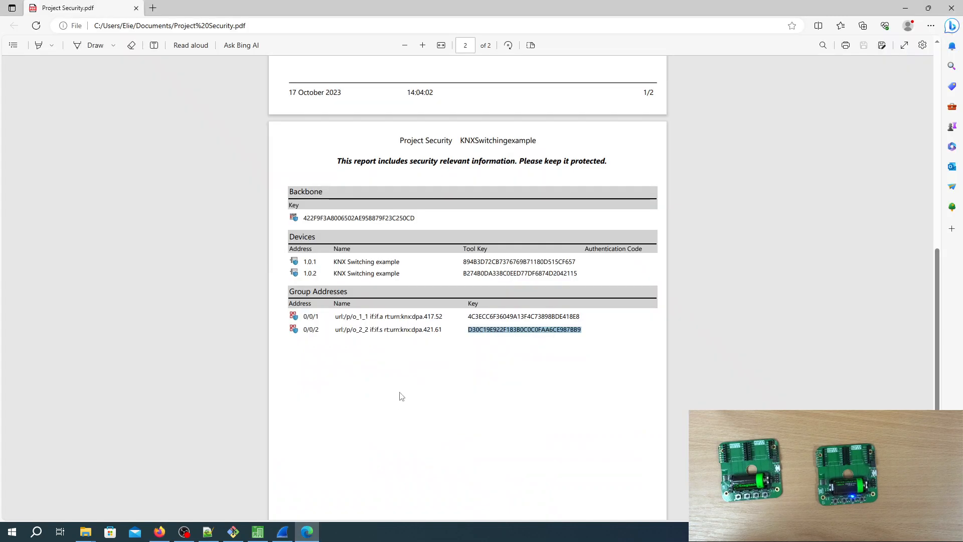
pyautogui.doubleClick(515, 316)
pyautogui.hotkey('ctrl', 'c')
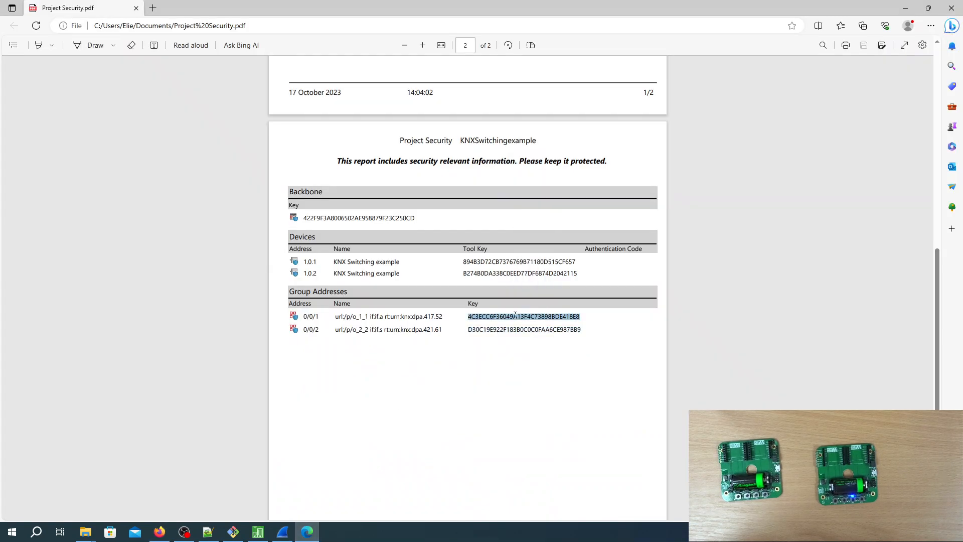
pyautogui.hotkey('alt', 'Tab')
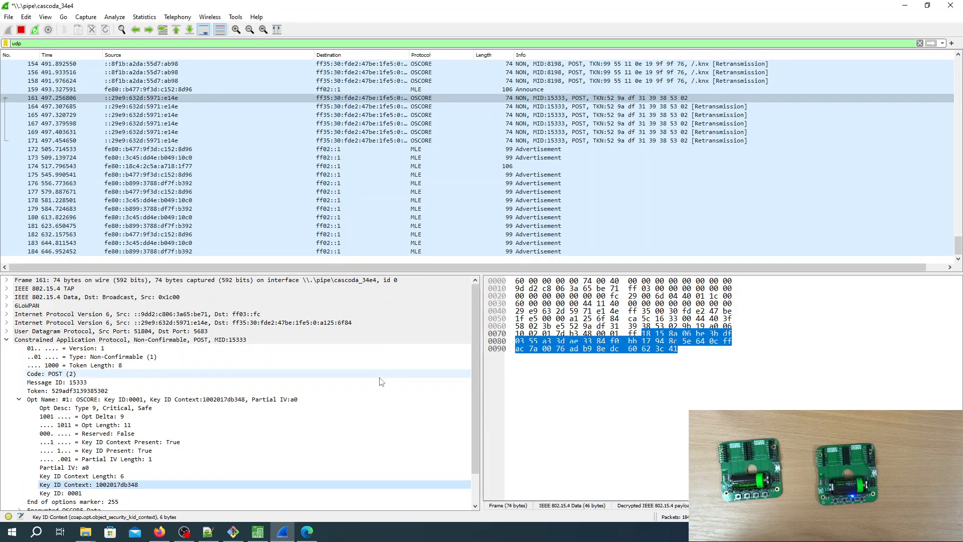
# Step: Add a second OSCORE security context with the 0/0/1 group key as its Master Secret
pyautogui.rightClick(533, 100)
pyautogui.moveTo(600, 248)
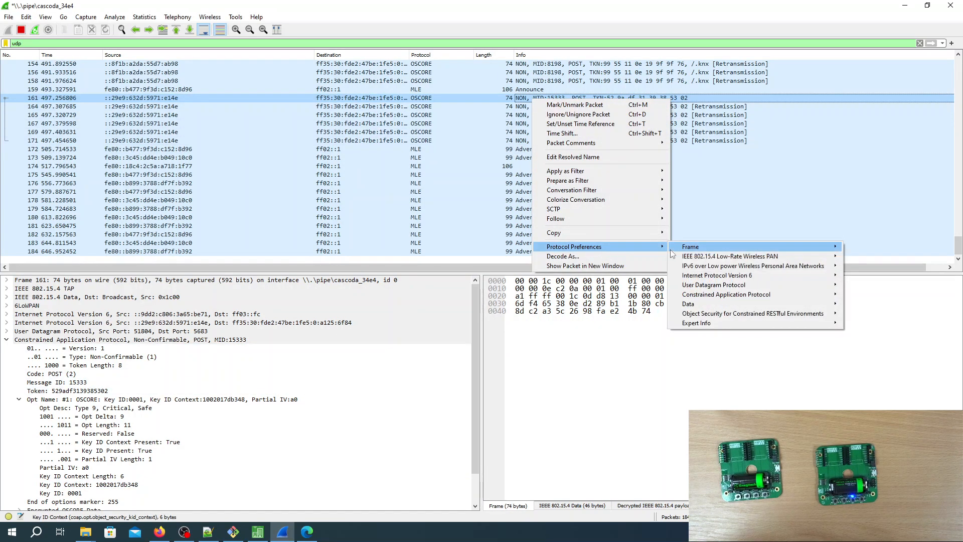
pyautogui.moveTo(713, 313)
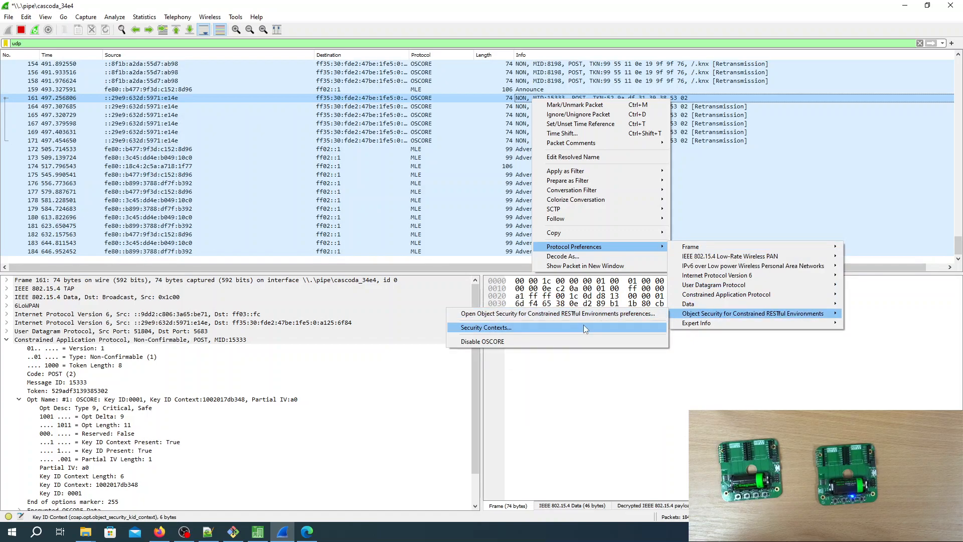
pyautogui.click(583, 325)
pyautogui.click(354, 334)
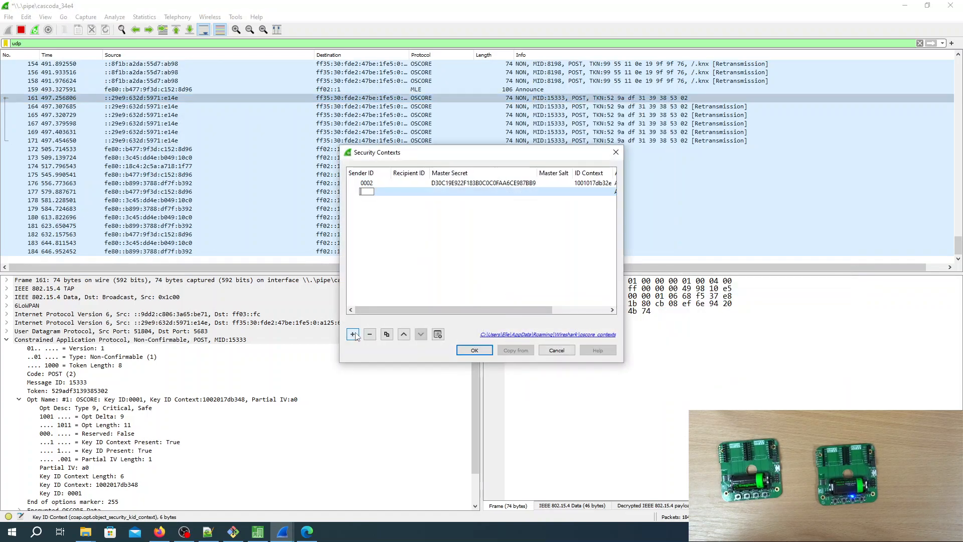
pyautogui.doubleClick(490, 193)
pyautogui.hotkey('ctrl', 'v')
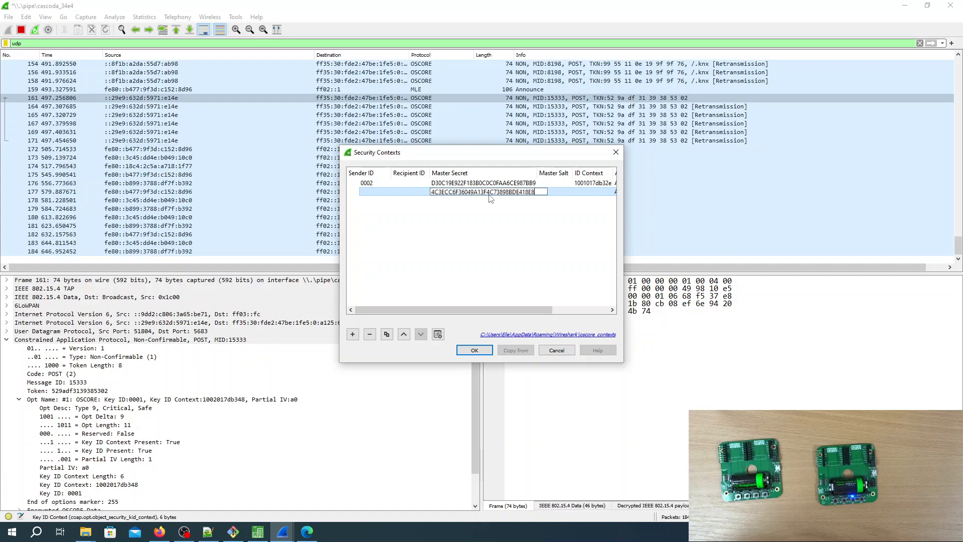
pyautogui.doubleClick(376, 195)
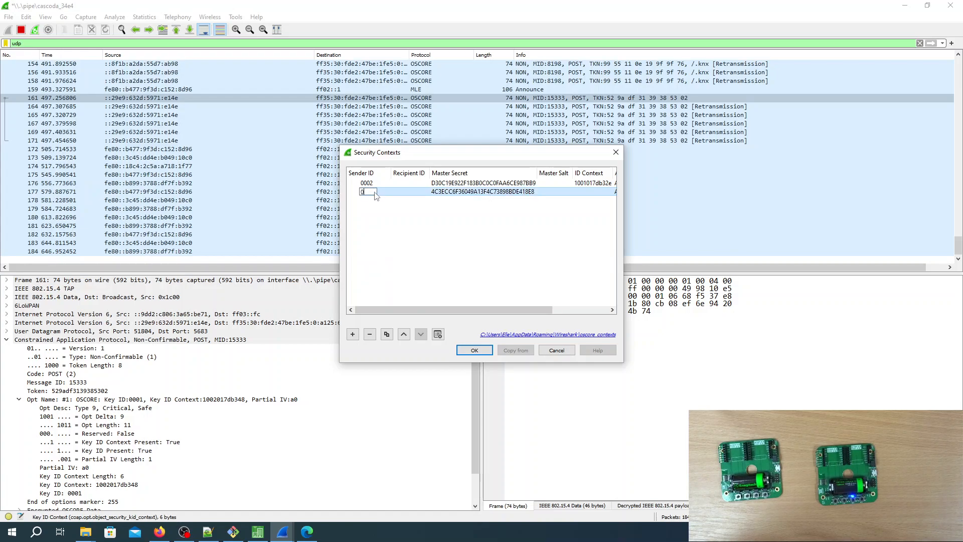
pyautogui.click(474, 349)
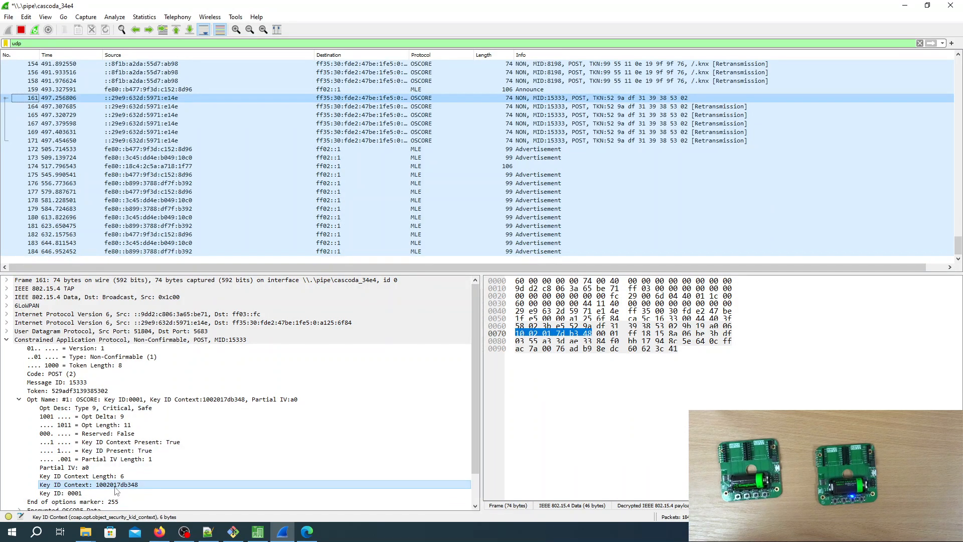
# Step: Copy packet 161's Key ID Context into the new context's ID Context so the packet decrypts
pyautogui.rightClick(115, 488)
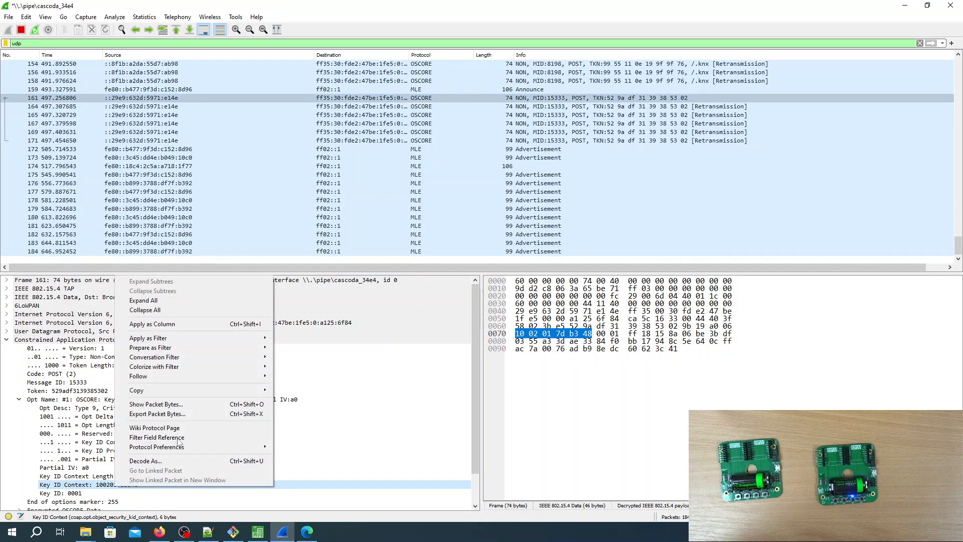
pyautogui.moveTo(150, 391)
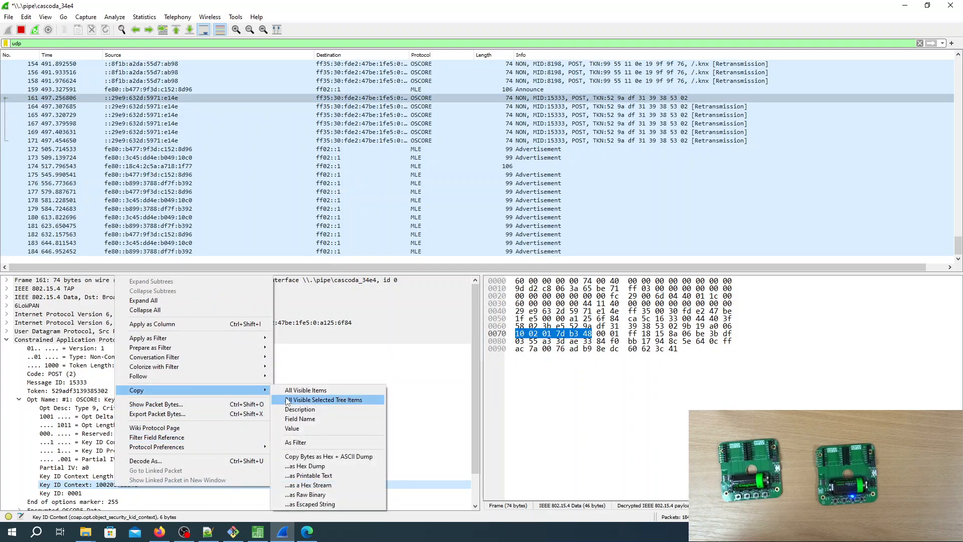
pyautogui.click(302, 429)
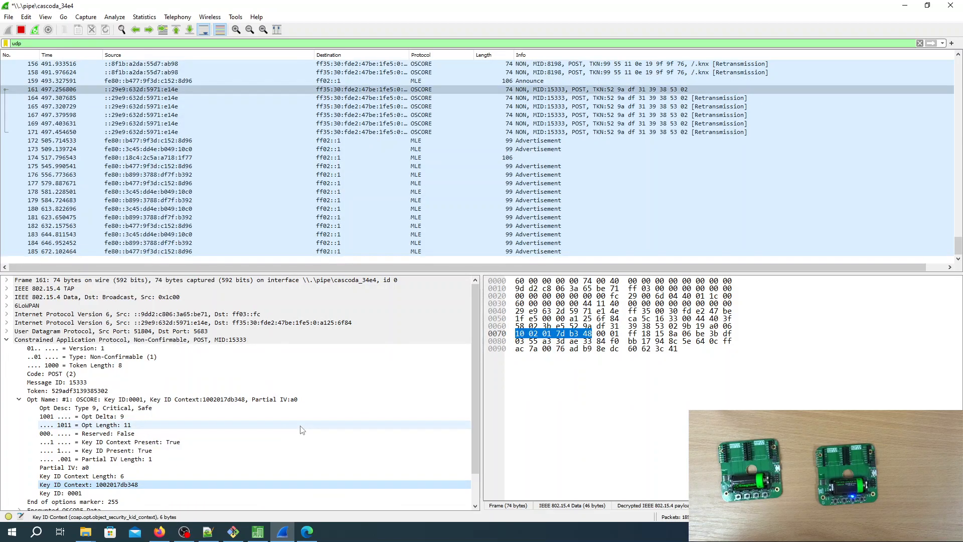
pyautogui.rightClick(539, 92)
pyautogui.moveTo(578, 245)
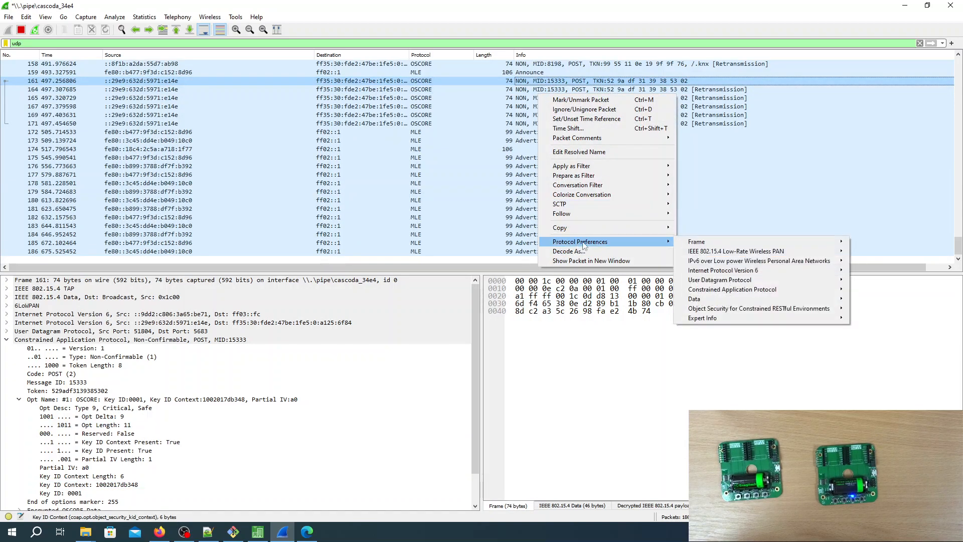
pyautogui.moveTo(715, 312)
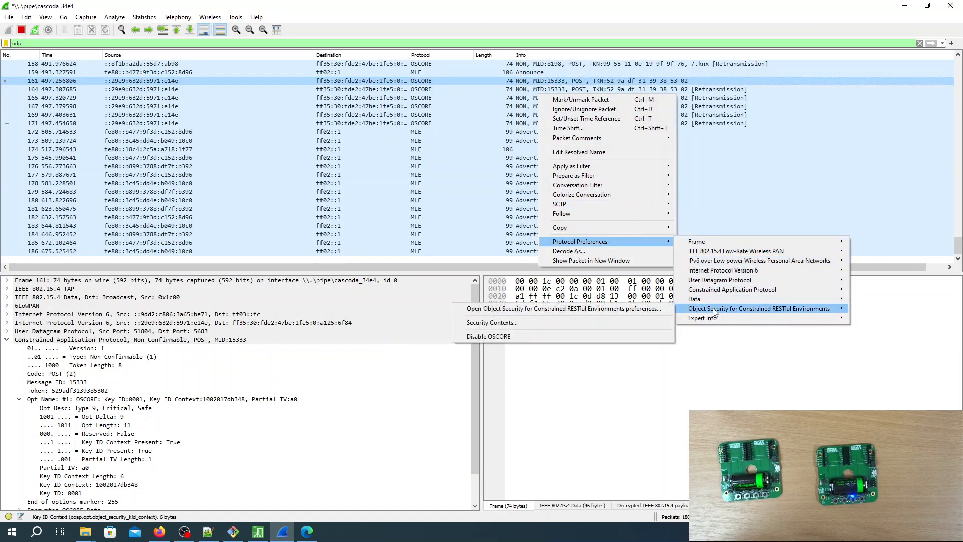
pyautogui.click(631, 323)
pyautogui.moveTo(492, 305); pyautogui.dragTo(548, 308)
pyautogui.doubleClick(566, 192)
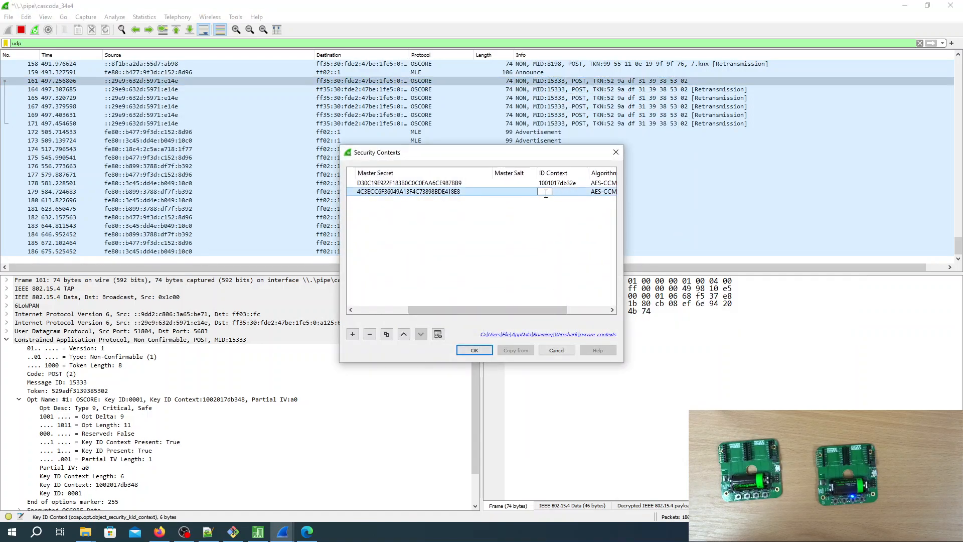
pyautogui.hotkey('ctrl', 'v')
pyautogui.click(474, 350)
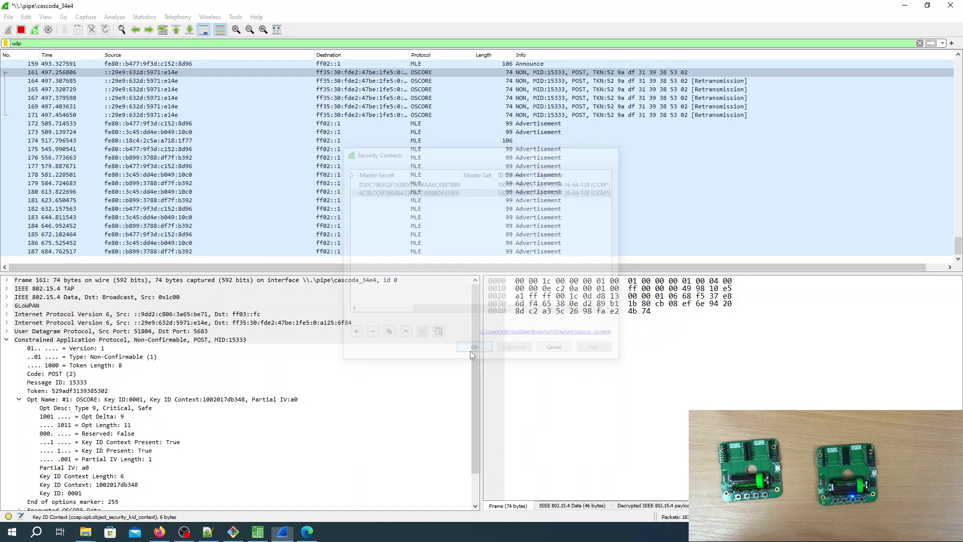
pyautogui.click(7, 340)
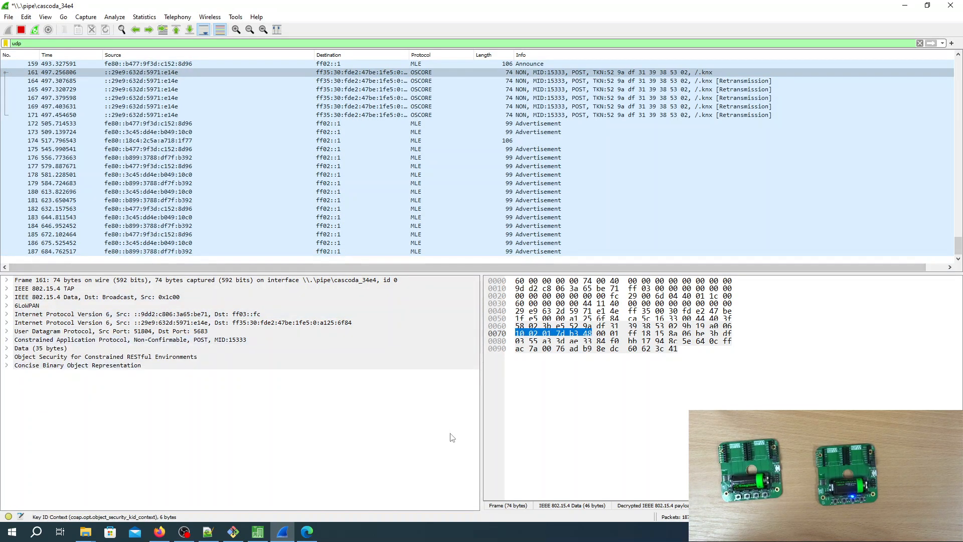
# Step: Check the source and Key ID Context bytes, then view decrypted /.knx packet 192's layers
pyautogui.click(514, 290)
pyautogui.click(466, 268)
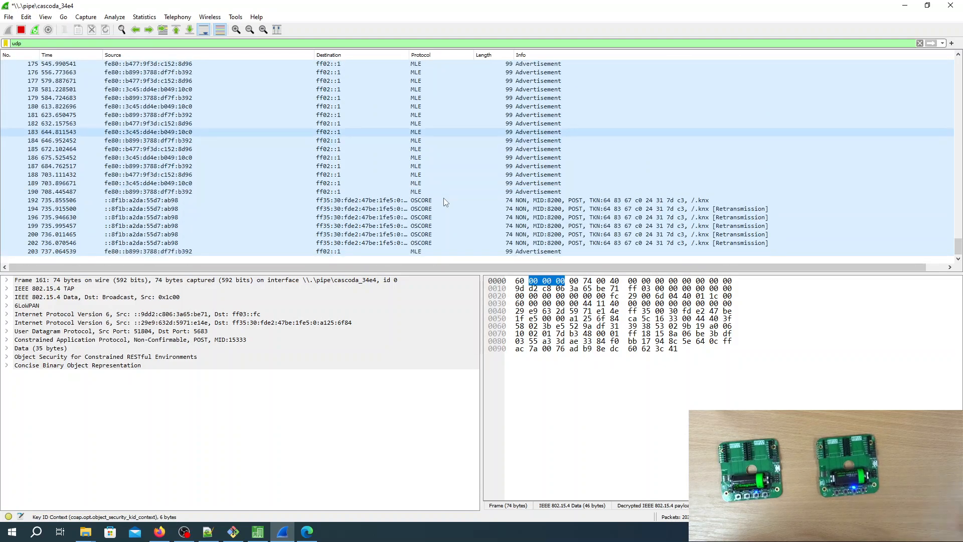
pyautogui.click(435, 199)
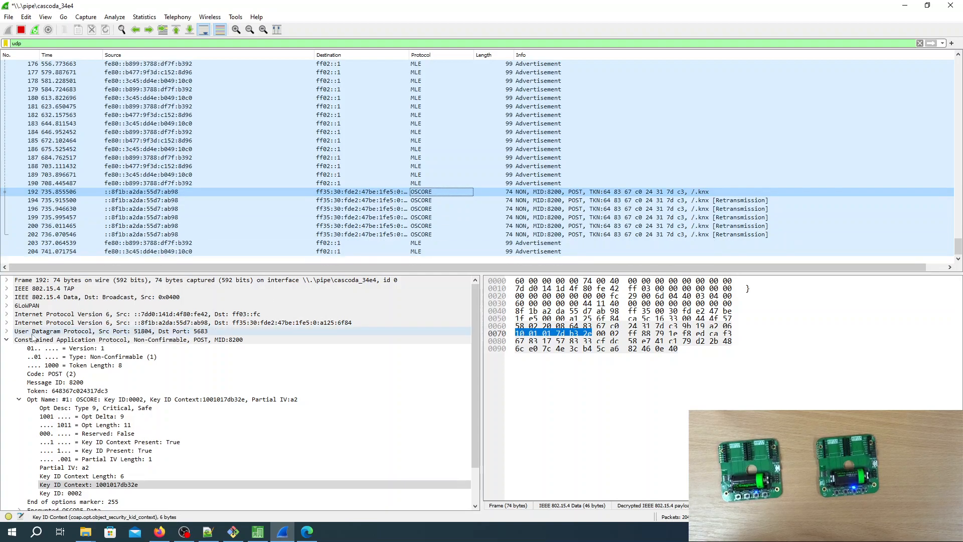
pyautogui.click(7, 340)
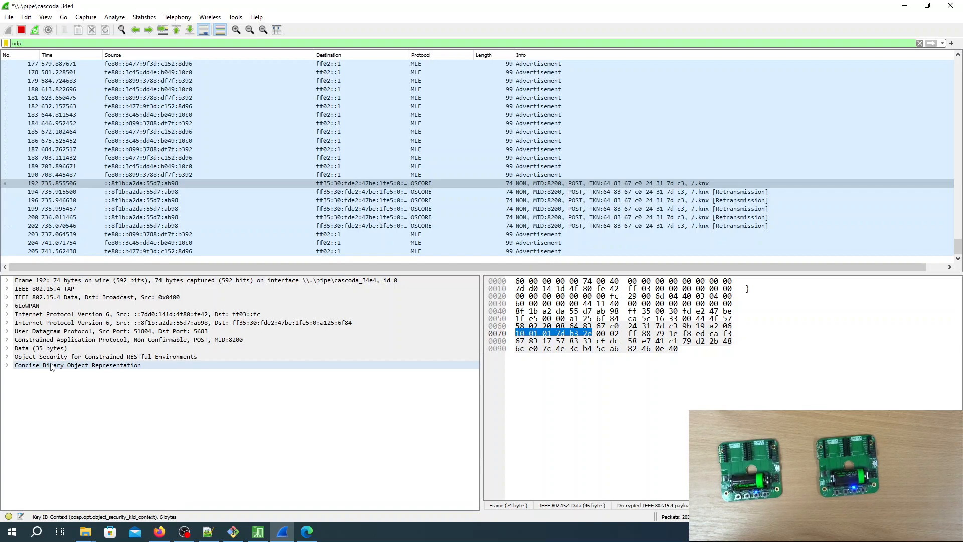
pyautogui.click(32, 369)
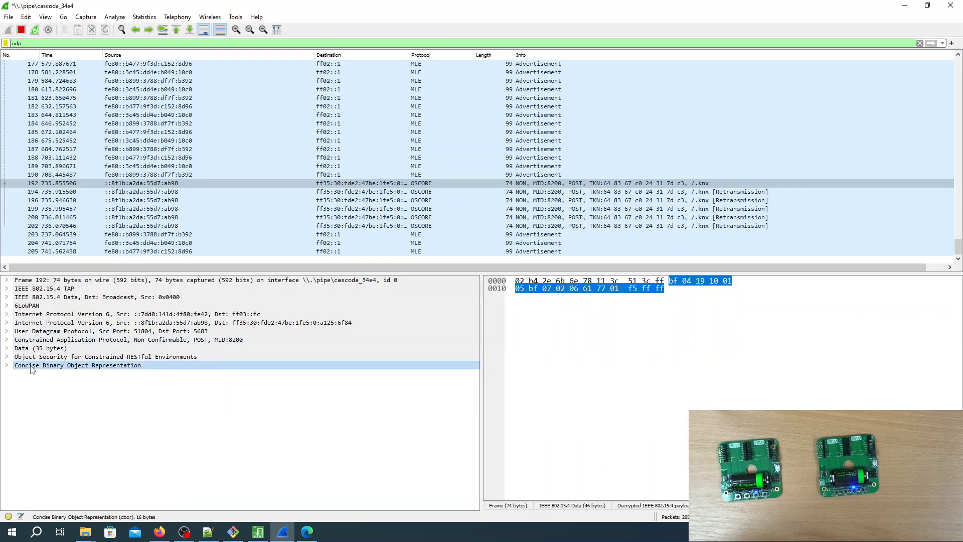
pyautogui.click(7, 366)
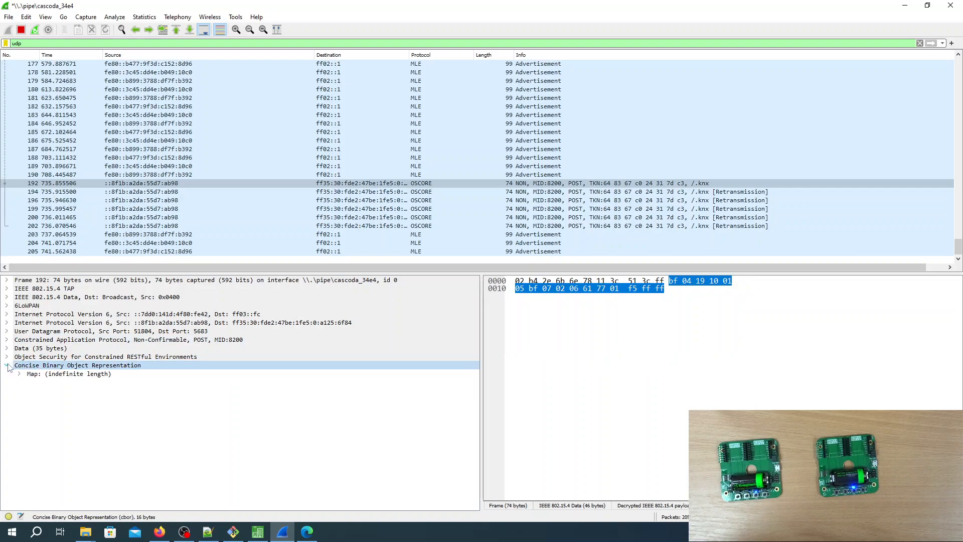
pyautogui.click(18, 374)
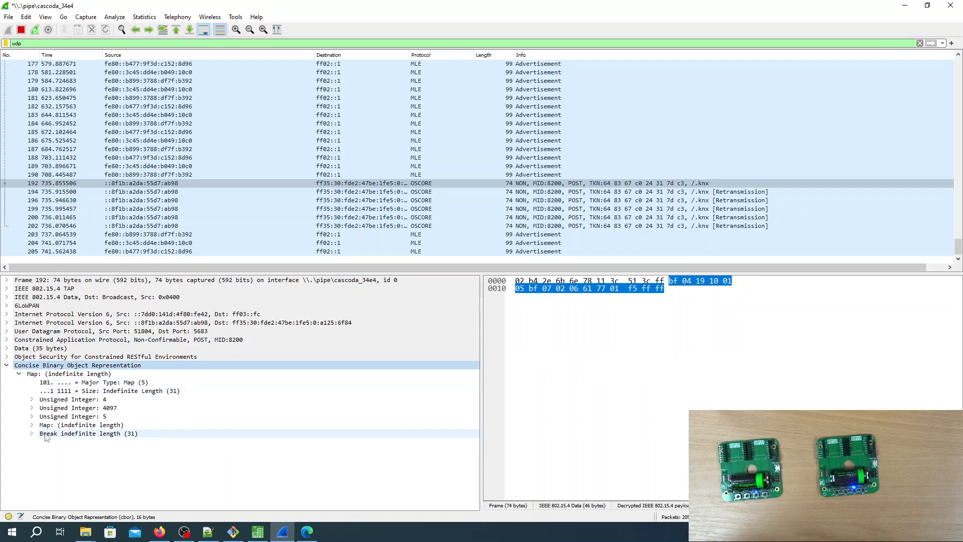
pyautogui.click(31, 425)
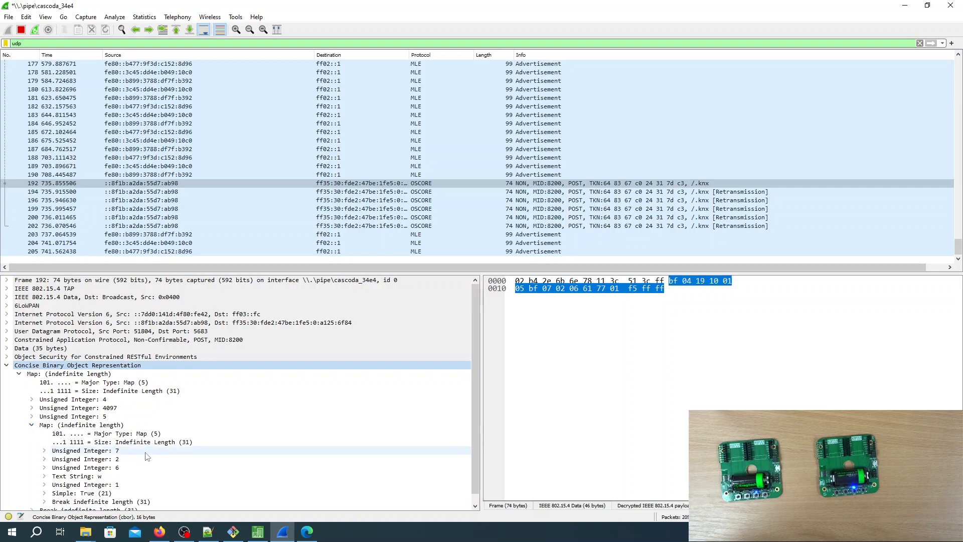
pyautogui.click(104, 477)
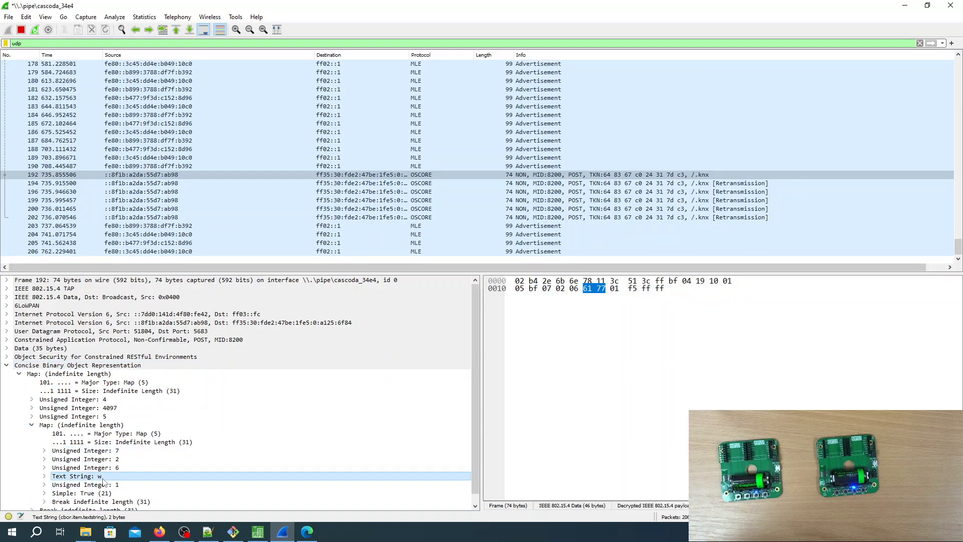
pyautogui.click(106, 495)
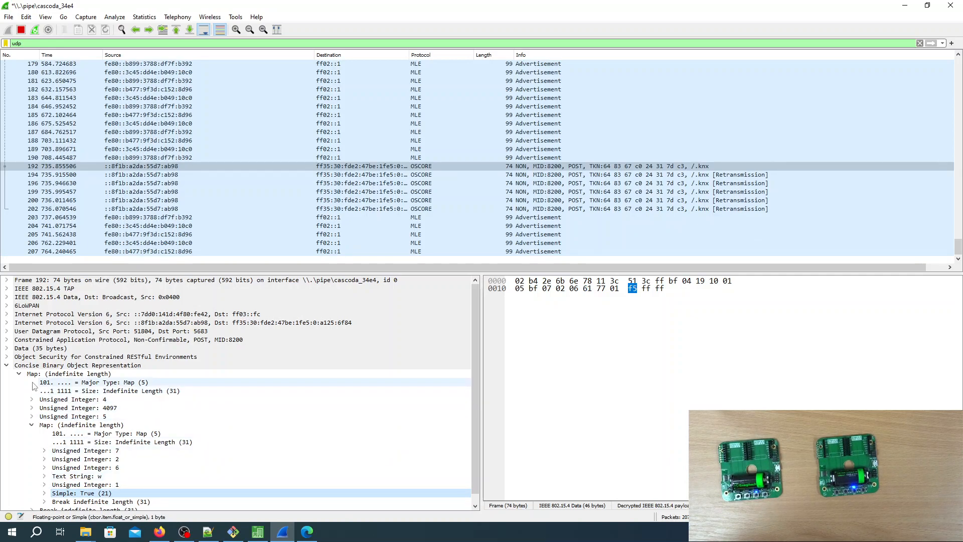
pyautogui.click(7, 365)
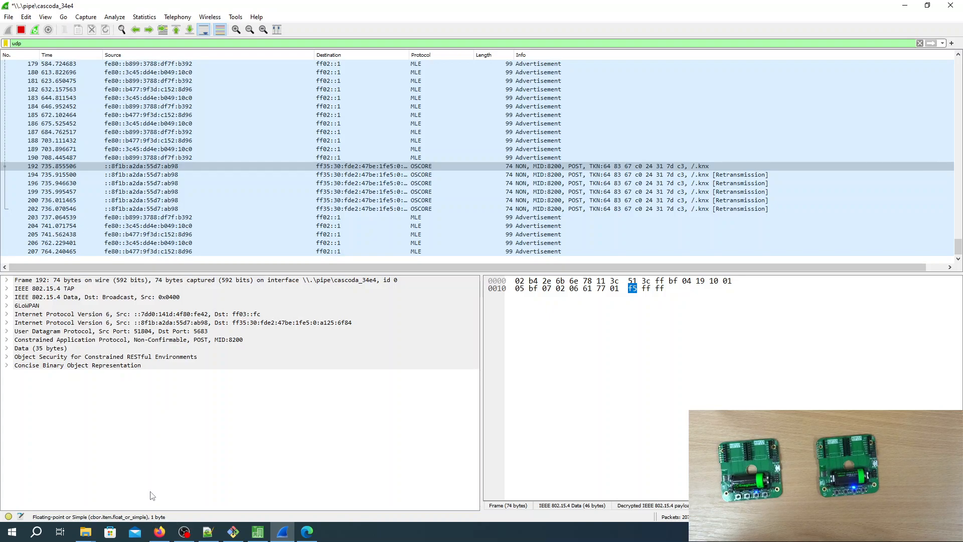
pyautogui.click(160, 532)
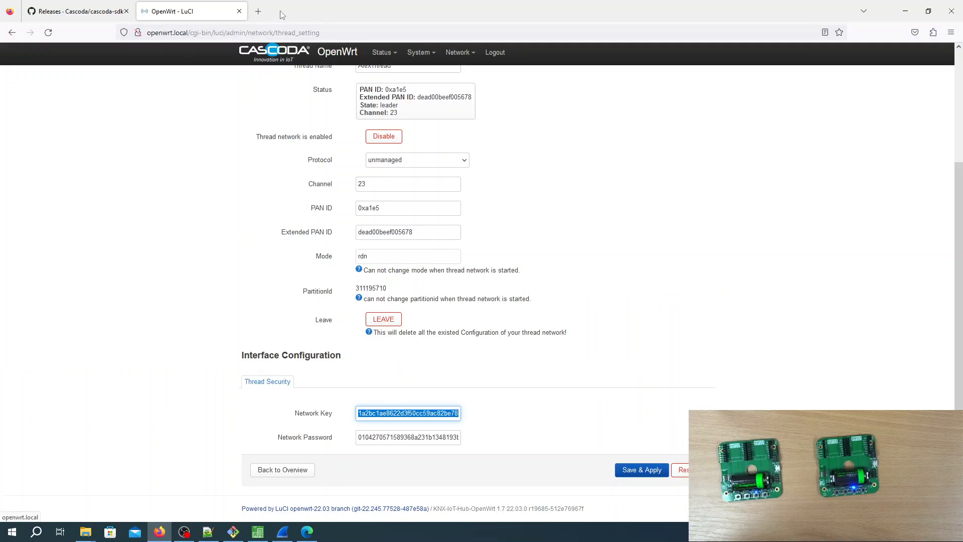
# Step: Search 'cborplayground' in a new browser tab, open cbor.me, then return to Wireshark
pyautogui.click(259, 11)
pyautogui.write('cborplayground')
pyautogui.press('Return')
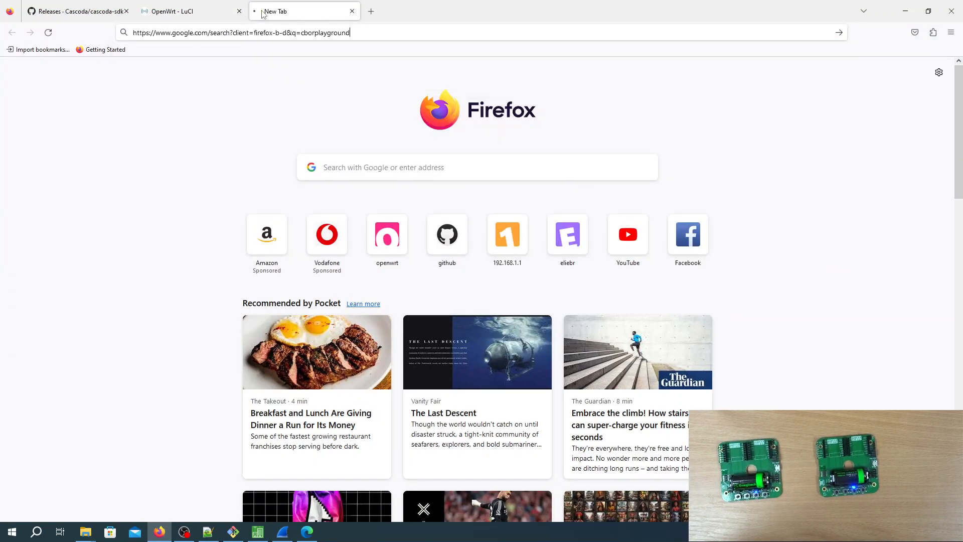
pyautogui.click(139, 205)
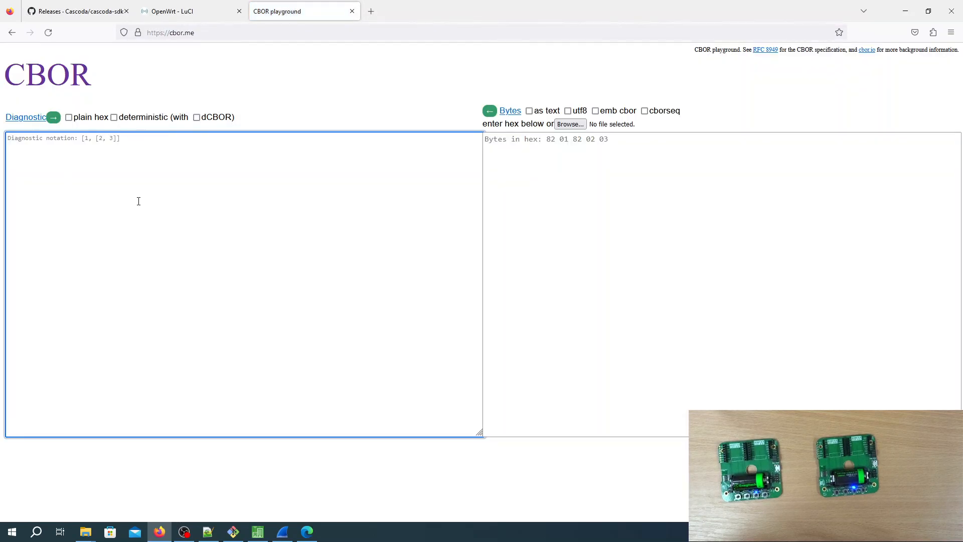
pyautogui.hotkey('alt', 'Tab')
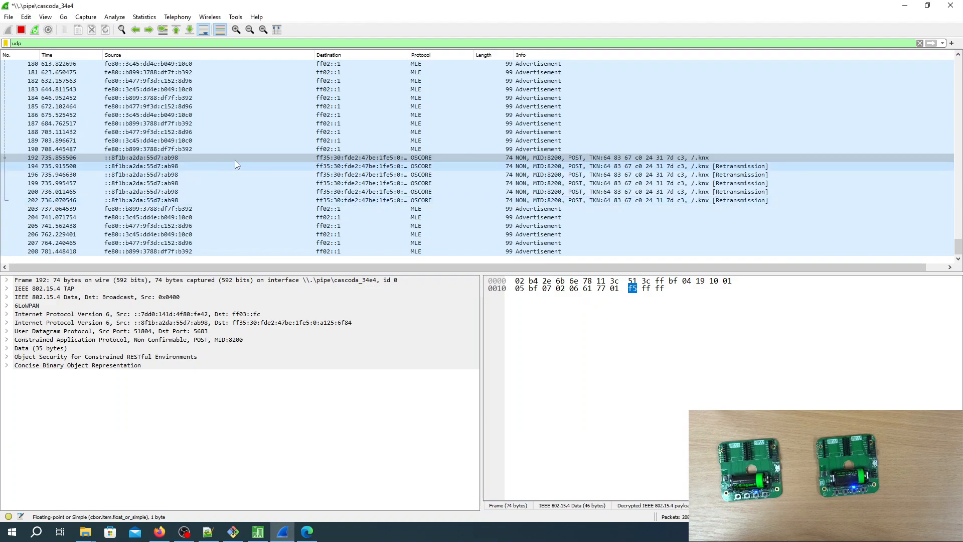
pyautogui.click(53, 365)
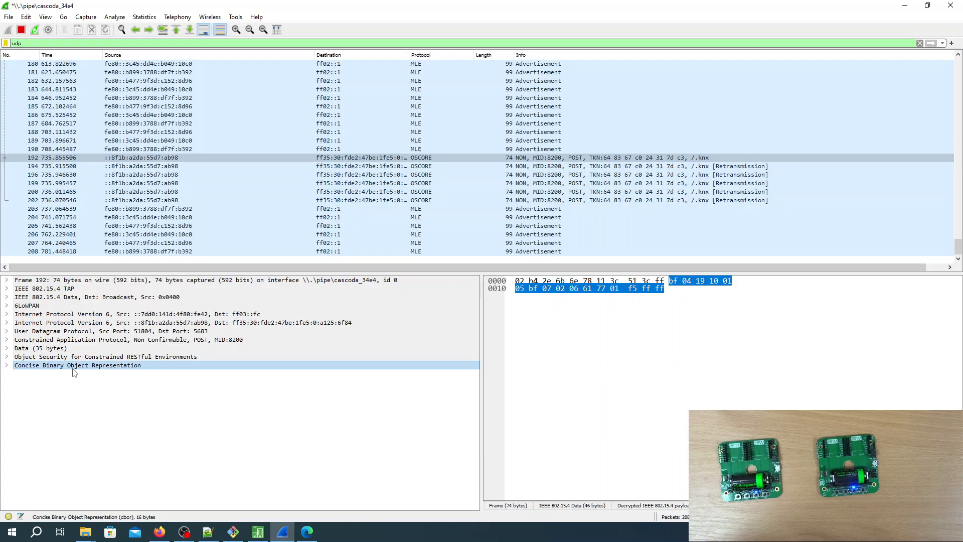
pyautogui.rightClick(74, 373)
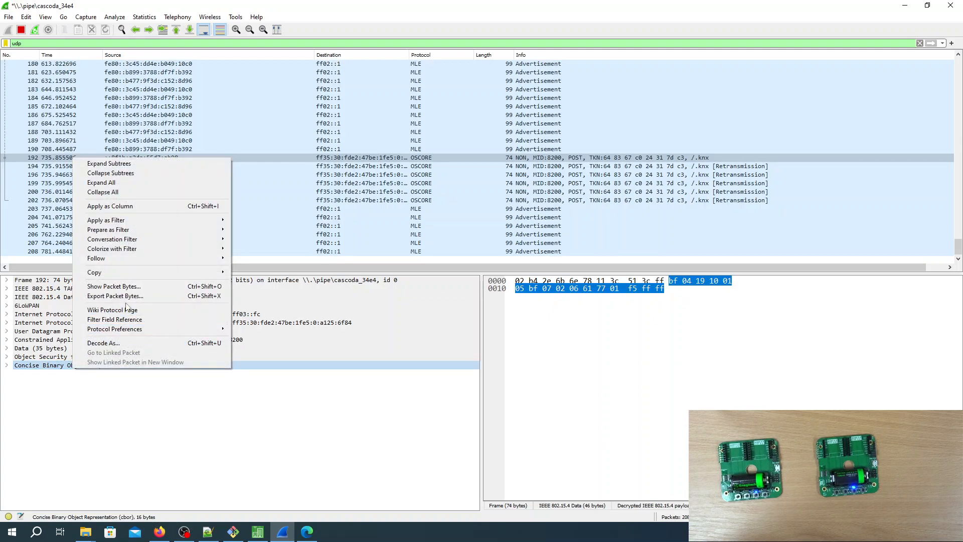
pyautogui.moveTo(201, 275)
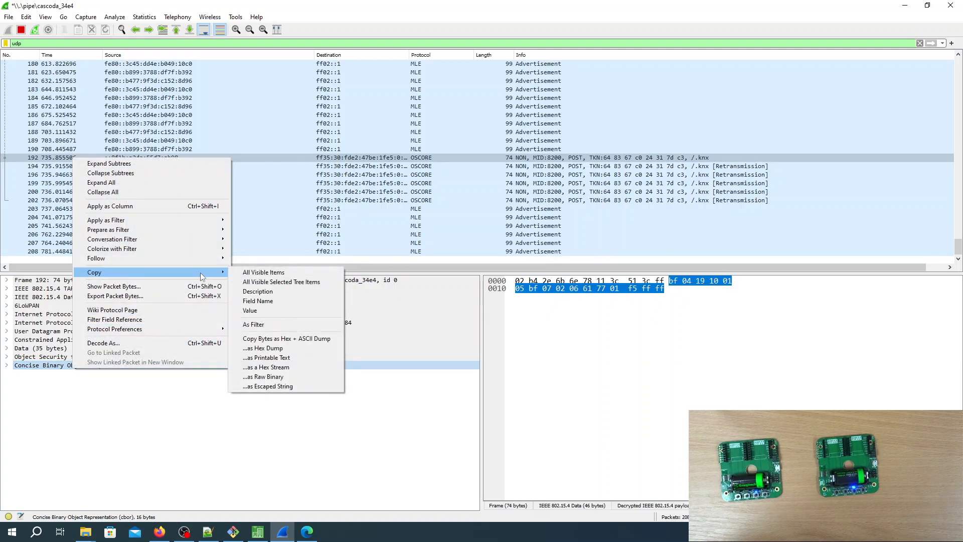
pyautogui.click(282, 368)
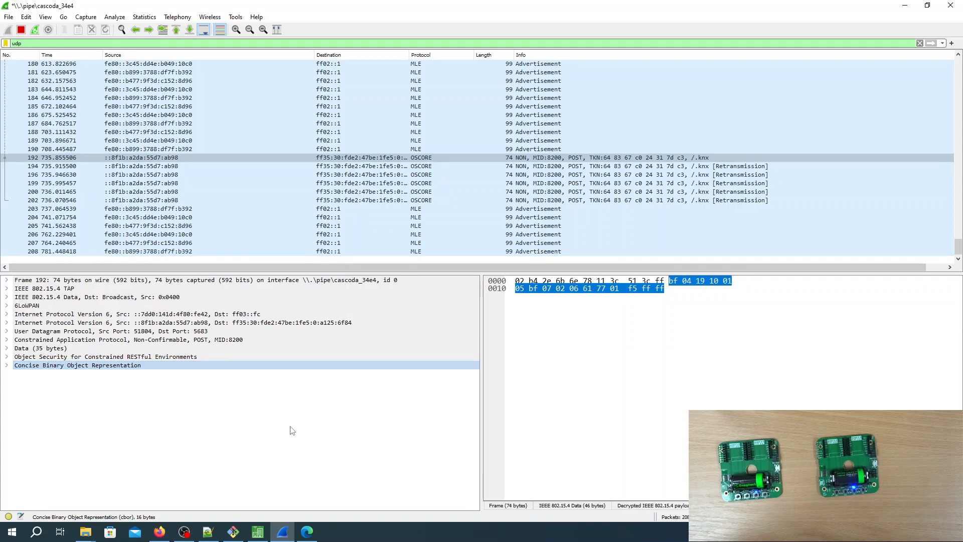
pyautogui.hotkey('alt', 'Tab')
pyautogui.click(550, 285)
pyautogui.hotkey('ctrl', 'v')
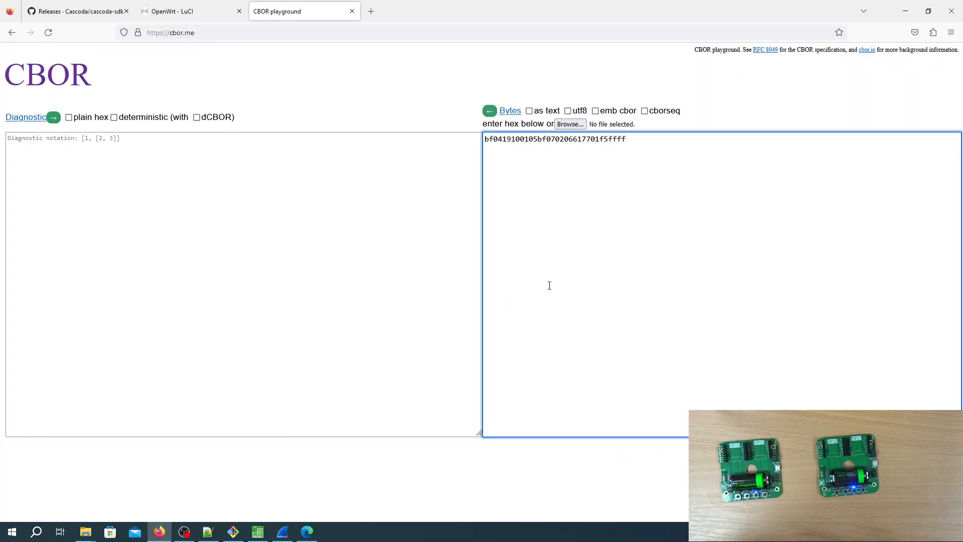
# Step: Decode the hex to {4: 4097, 5: {7: 2, 6: "w", 1: true}} and highlight the w/true entries
pyautogui.click(491, 112)
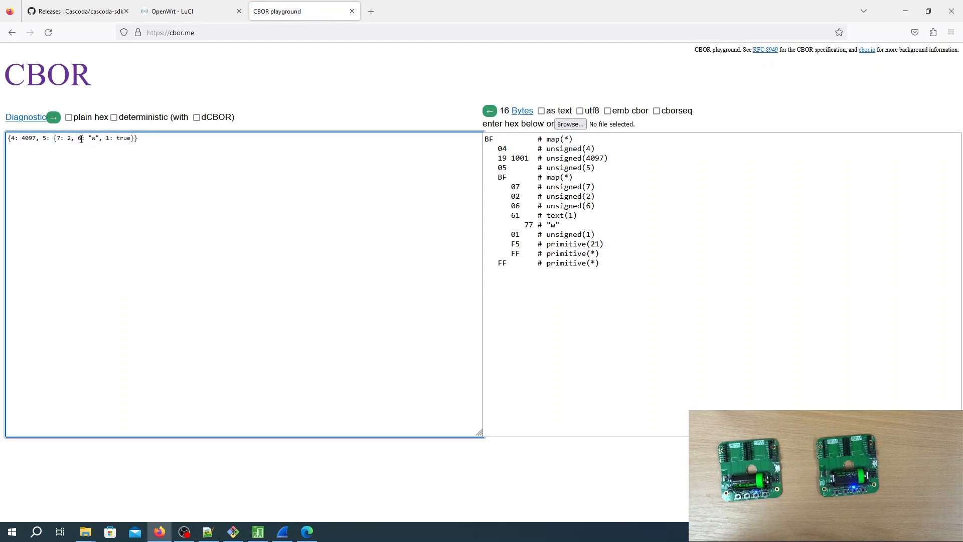
pyautogui.moveTo(91, 139); pyautogui.dragTo(134, 141)
pyautogui.hotkey('alt', 'Tab')
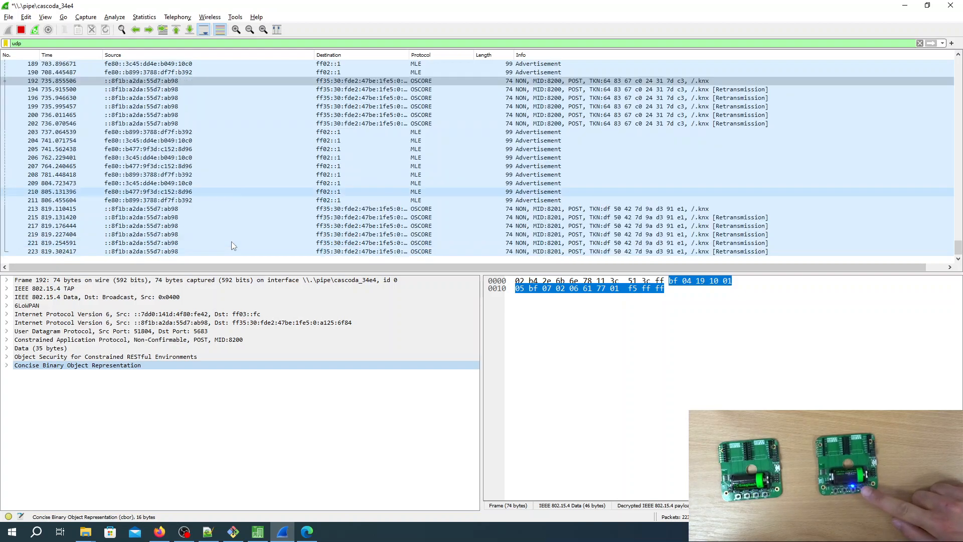
# Step: Copy packet 213's CBOR payload as a hex stream into cbor.me's bytes box focus
pyautogui.click(404, 209)
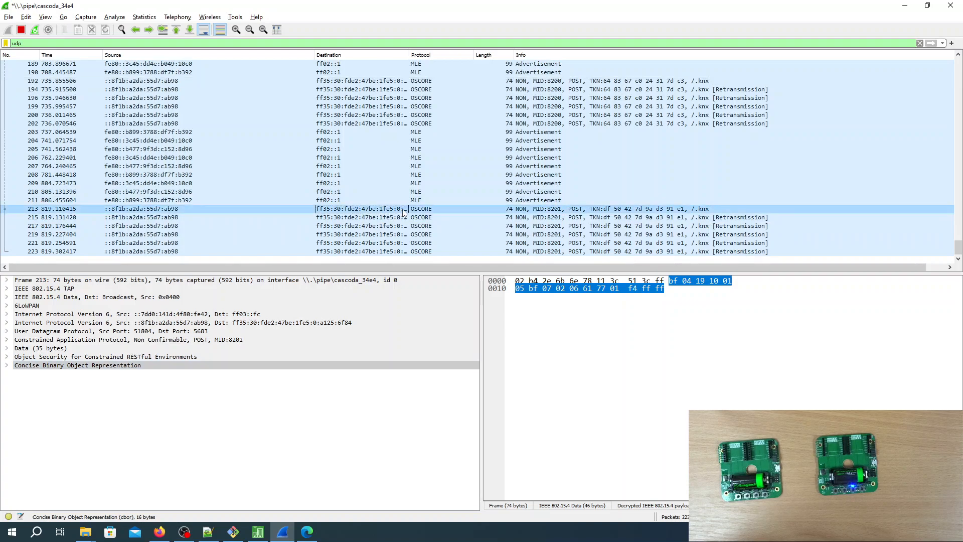
pyautogui.rightClick(101, 367)
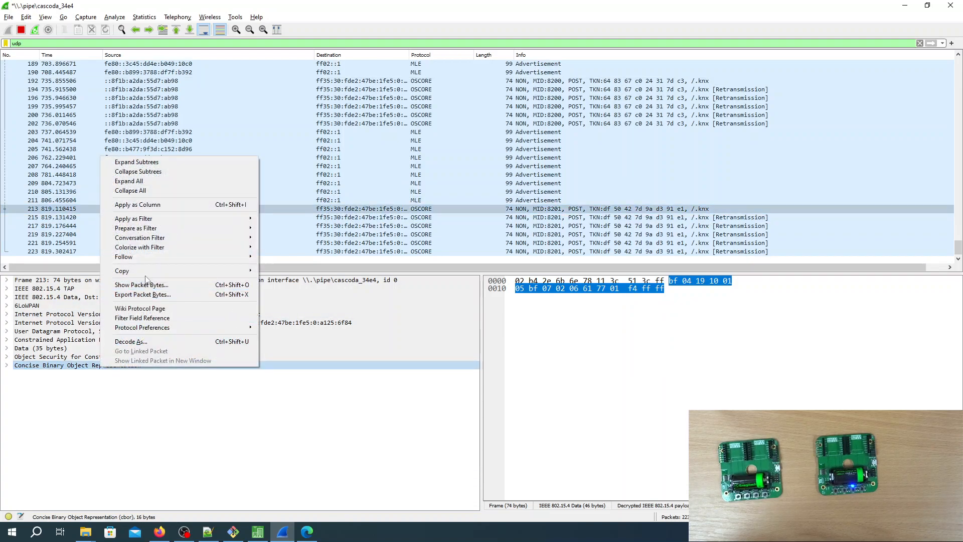
pyautogui.moveTo(145, 273)
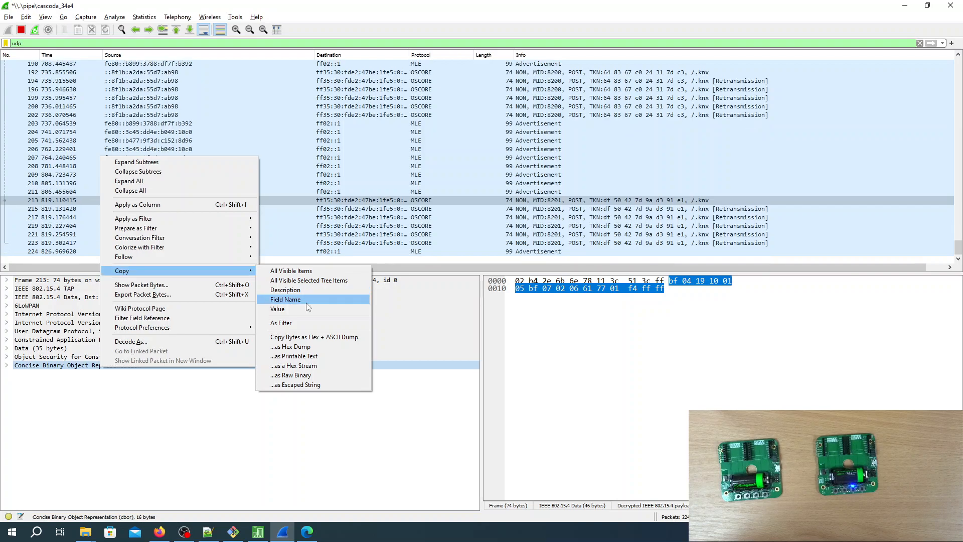
pyautogui.click(314, 365)
pyautogui.hotkey('alt', 'Tab')
pyautogui.click(534, 320)
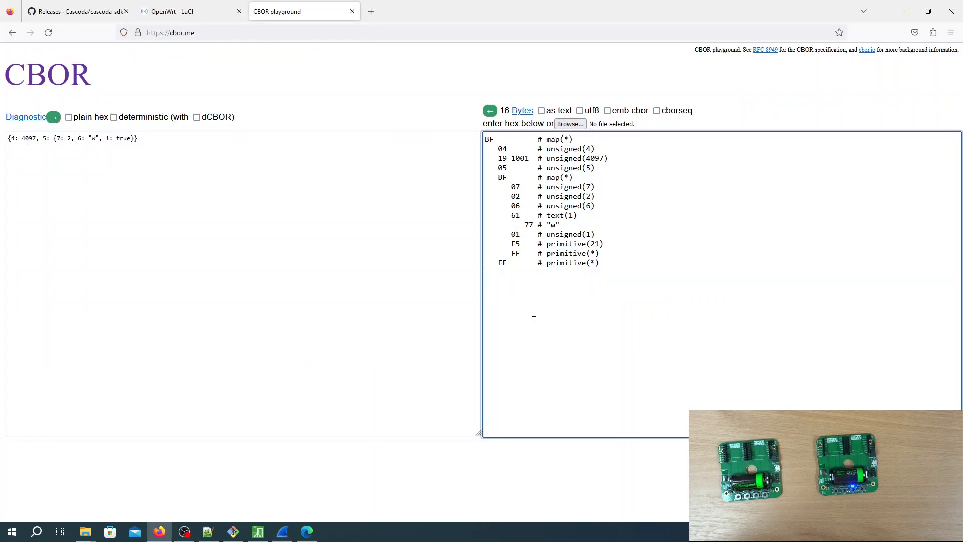
# Step: Replace the hex with packet 213's payload and decode it, pointing out 6: "w" and 1: false
pyautogui.hotkey('ctrl', 'a')
pyautogui.hotkey('ctrl', 'v')
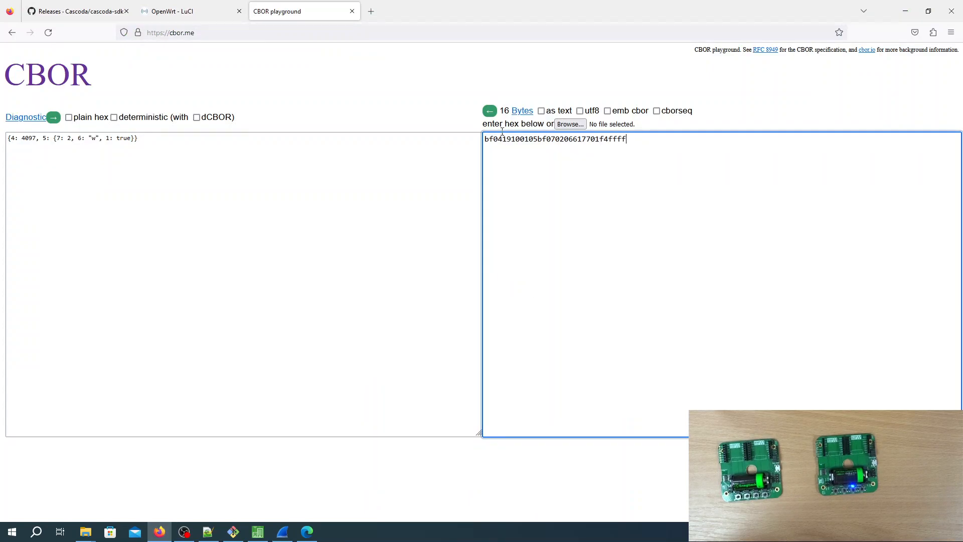
pyautogui.click(490, 111)
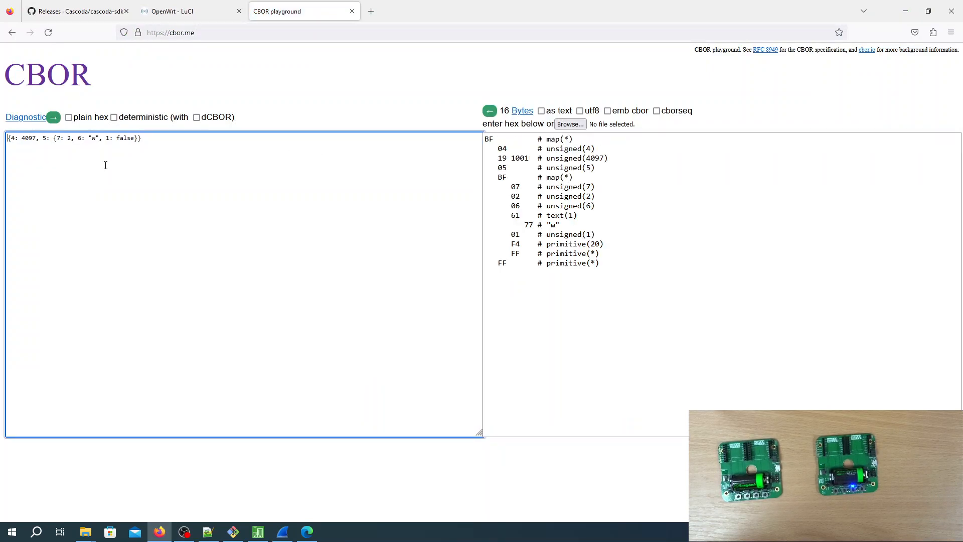
pyautogui.moveTo(91, 138); pyautogui.dragTo(96, 137)
pyautogui.doubleClick(129, 139)
pyautogui.click(161, 189)
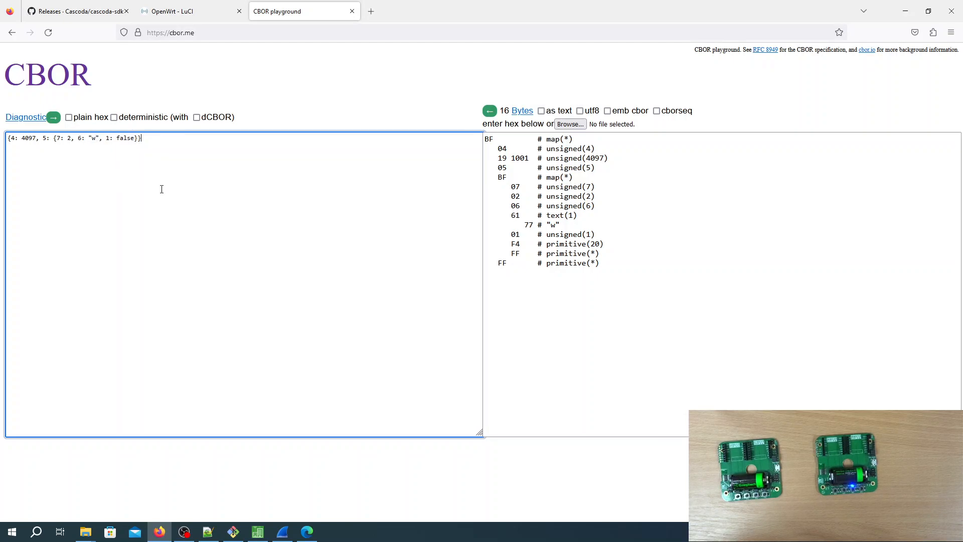
pyautogui.hotkey('alt', 'Tab')
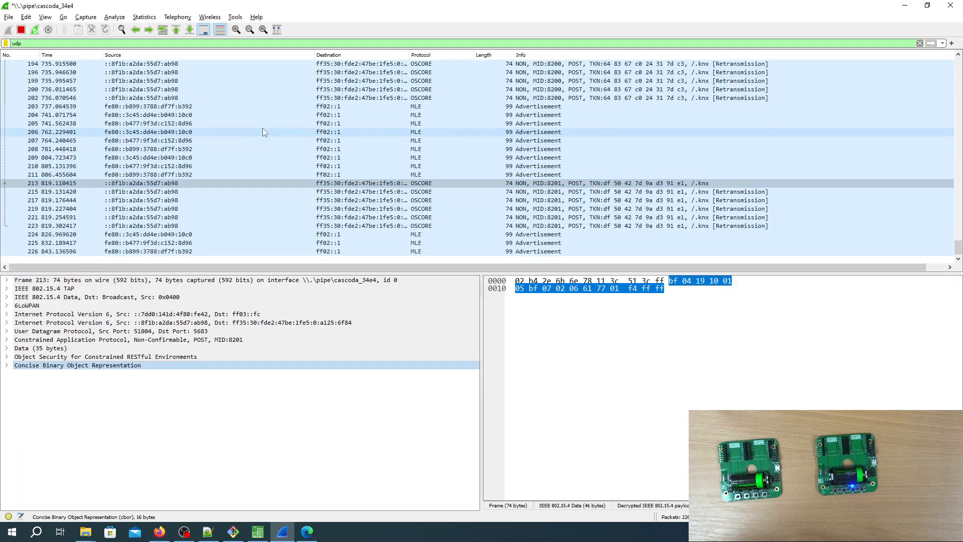
# Step: Clear the udp display filter so all packets are shown
pyautogui.click(184, 42)
pyautogui.press('BackSpace')
pyautogui.press('BackSpace')
pyautogui.press('BackSpace')
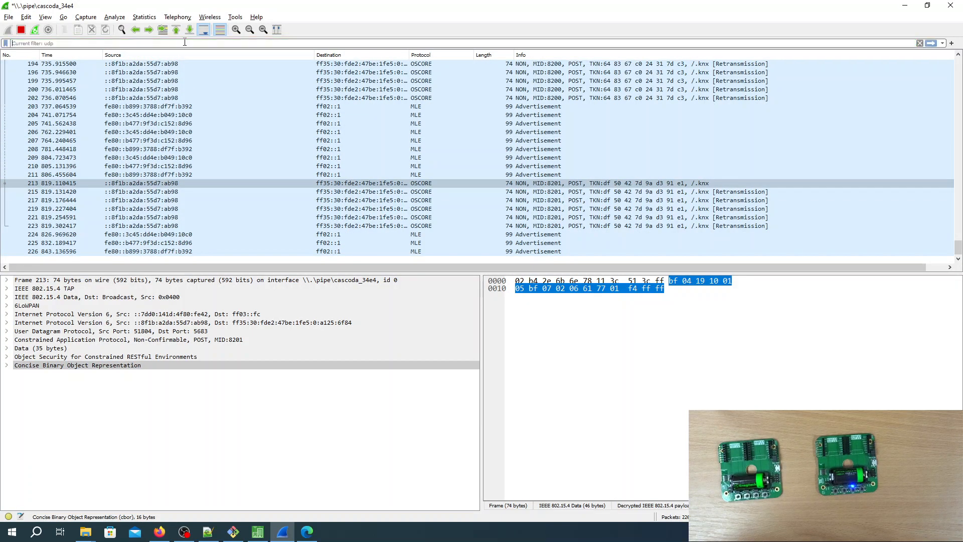
pyautogui.press('Return')
# Step: Inspect 6LoWPAN broadcast packets 191, 193, 195 and 212 from 0x0400 and 0x1c00, then bring Firefox forward
pyautogui.click(157, 72)
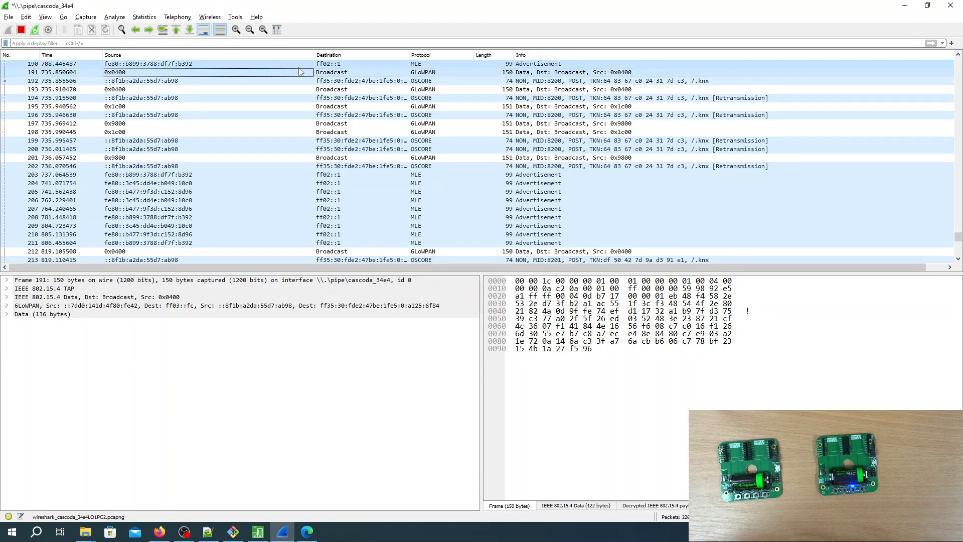
pyautogui.click(181, 90)
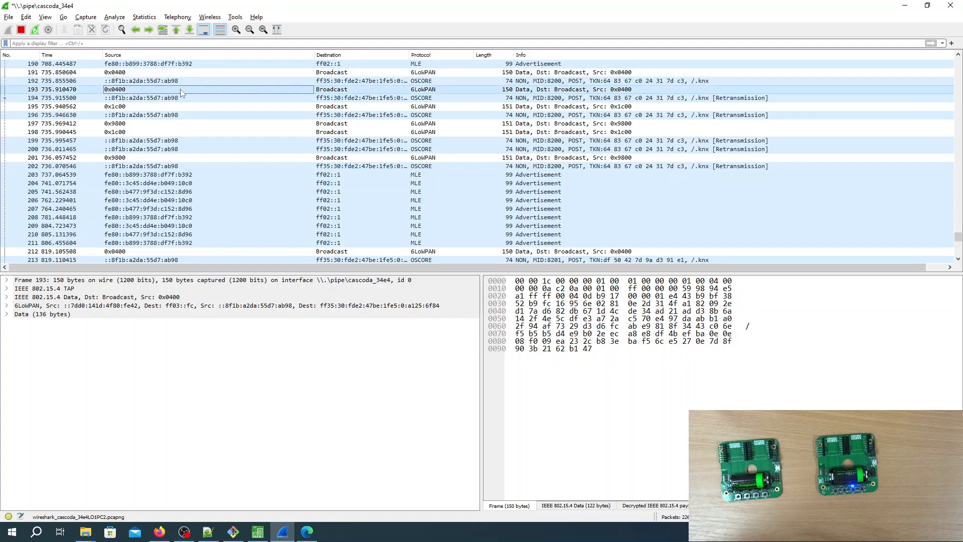
pyautogui.click(148, 107)
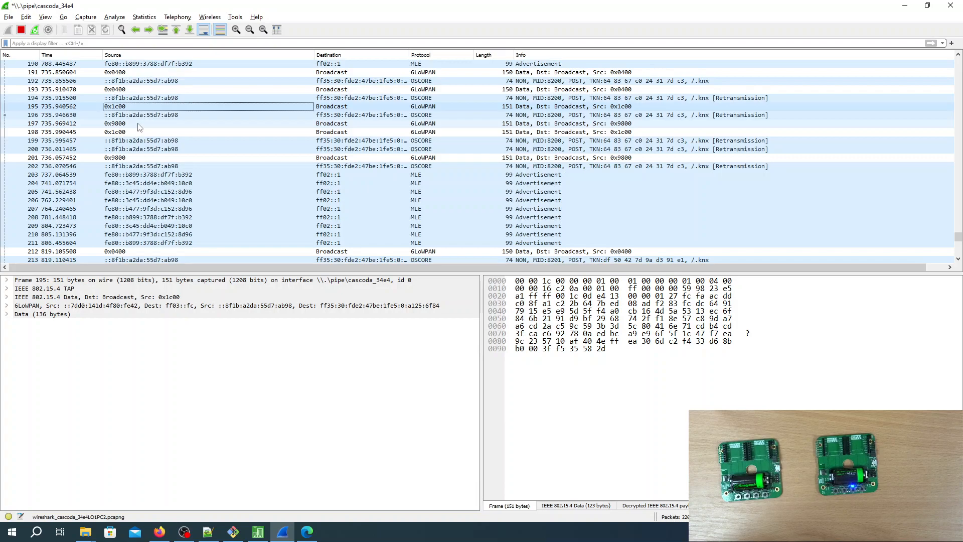
pyautogui.scroll(-5, 139, 127)
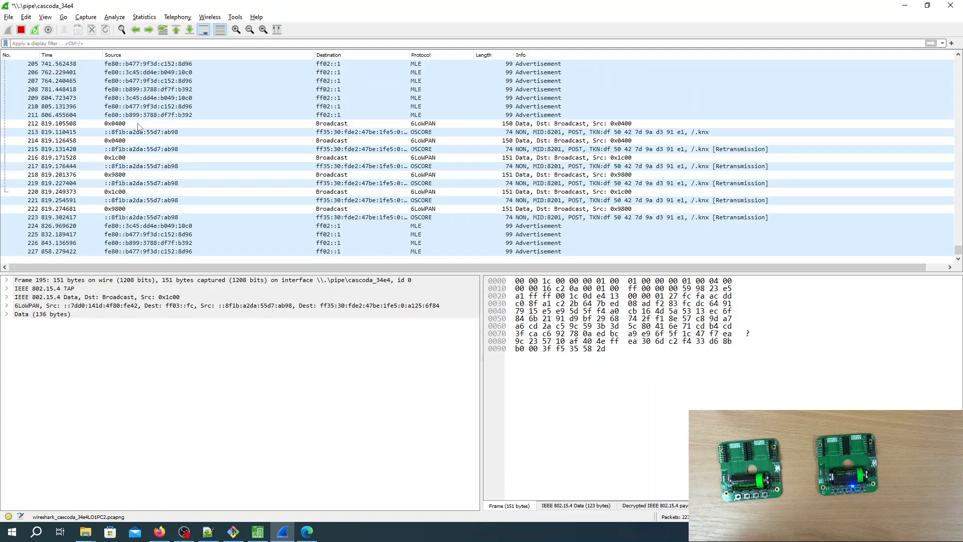
pyautogui.click(139, 124)
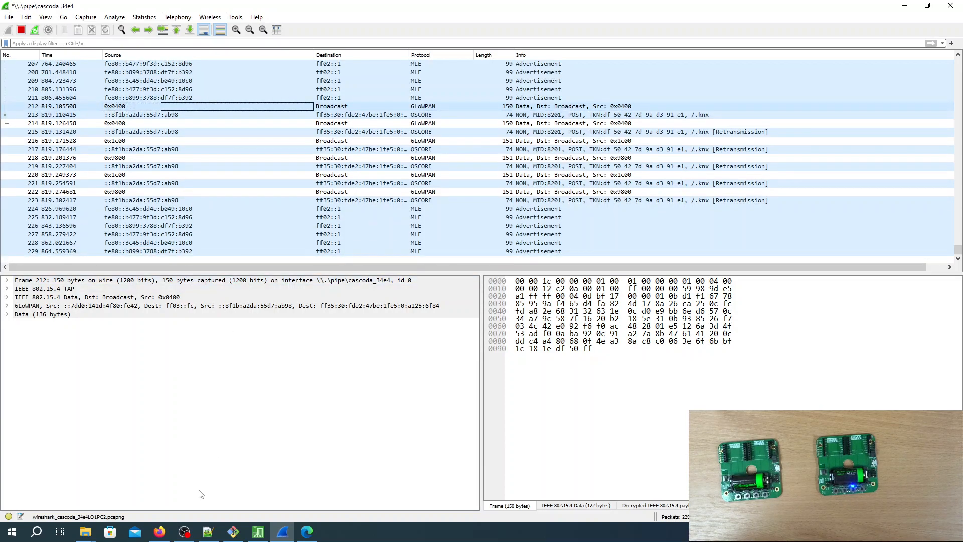
pyautogui.click(162, 530)
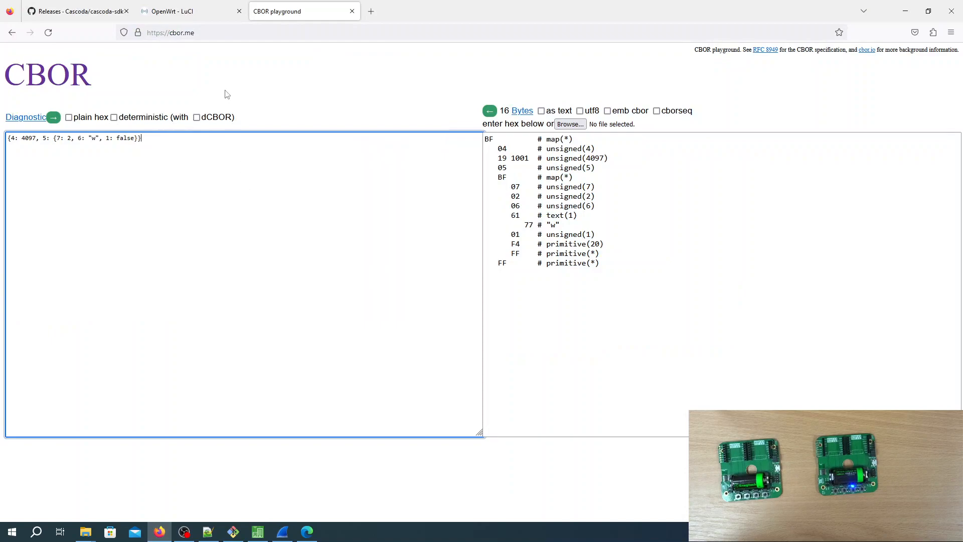
# Step: View LuCI's Thread topology graph (leader 0x9800 linked to routers 0x1c00 and 0x0400), then return to Wireshark
pyautogui.click(178, 11)
pyautogui.moveTo(471, 56)
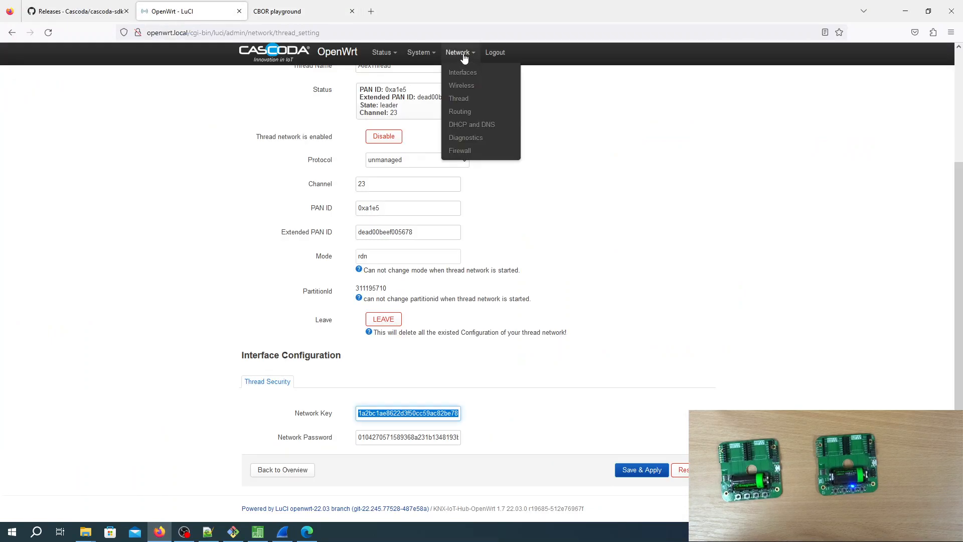
pyautogui.click(469, 99)
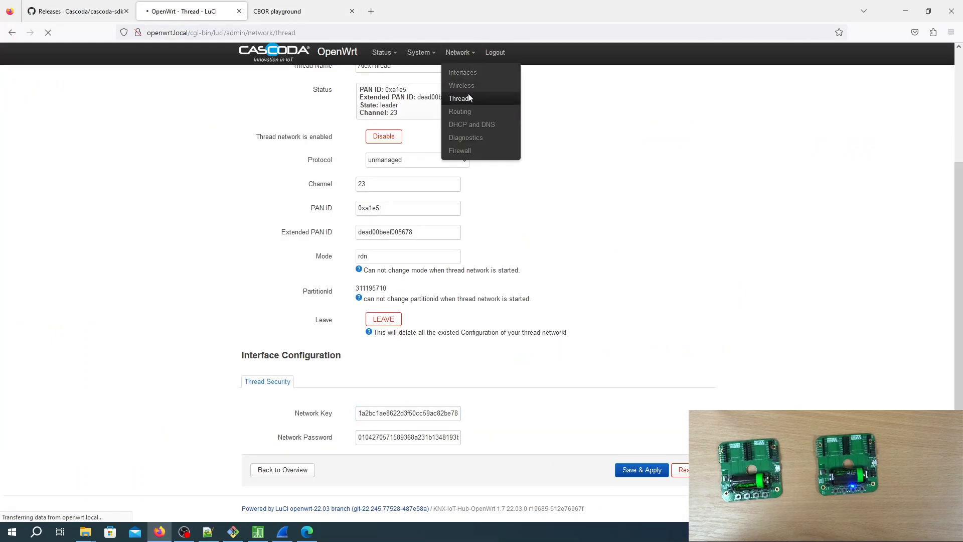
pyautogui.click(702, 174)
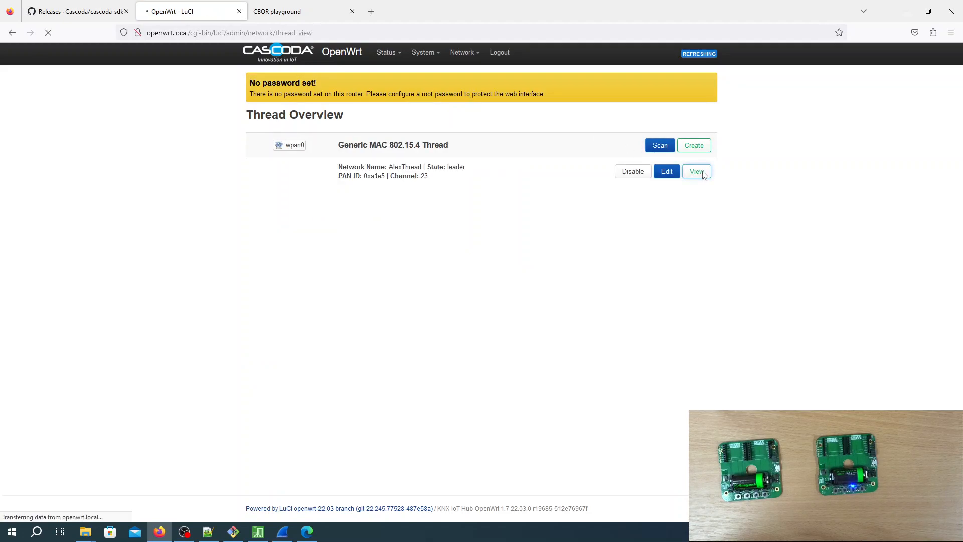
pyautogui.click(303, 157)
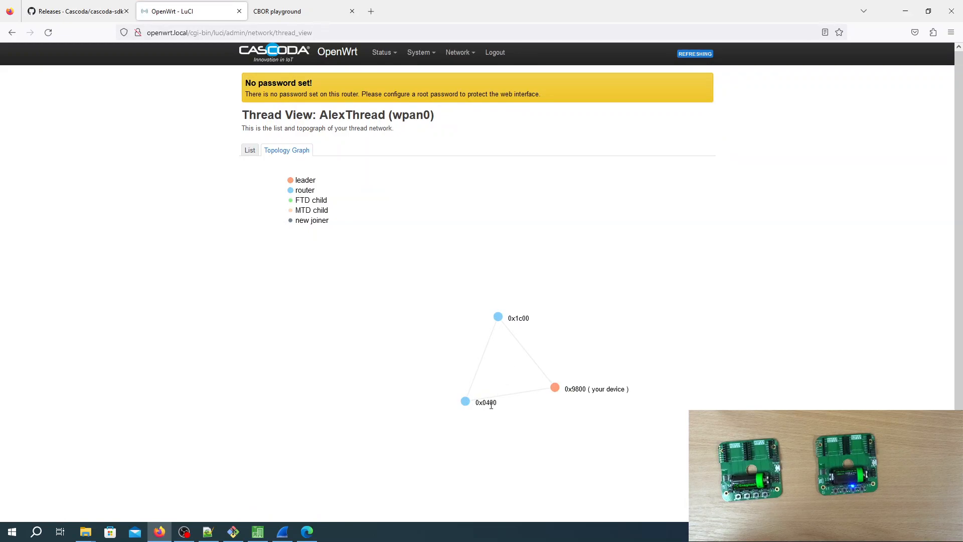
pyautogui.hotkey('alt', 'Tab')
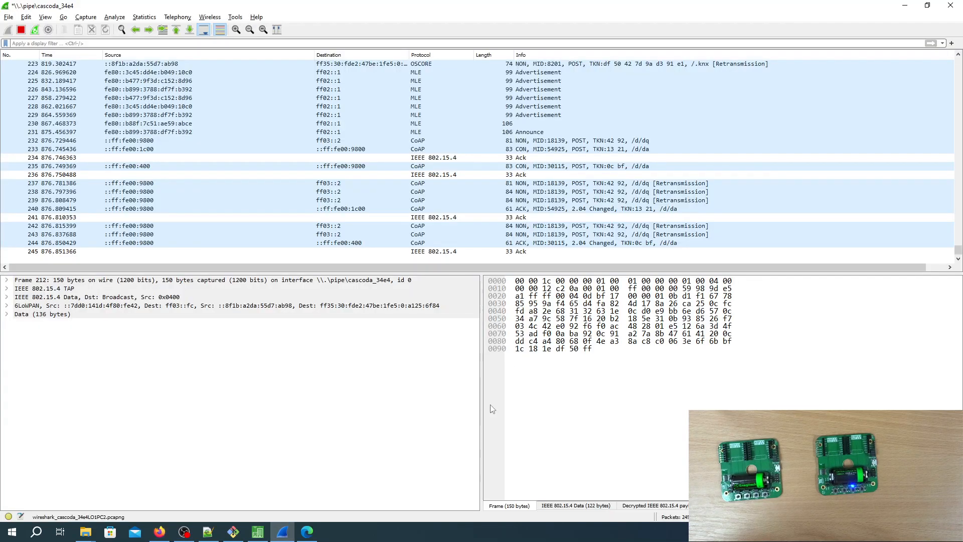